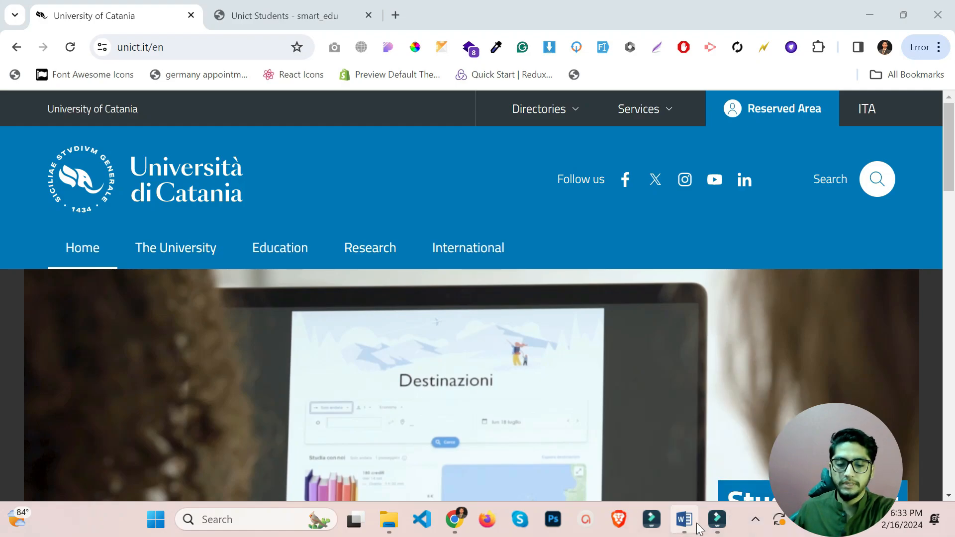
Bring the University of Catania requirements document forward in Word and highlight the 2.5 CGPA.
mouse_move(684, 519)
click(688, 461)
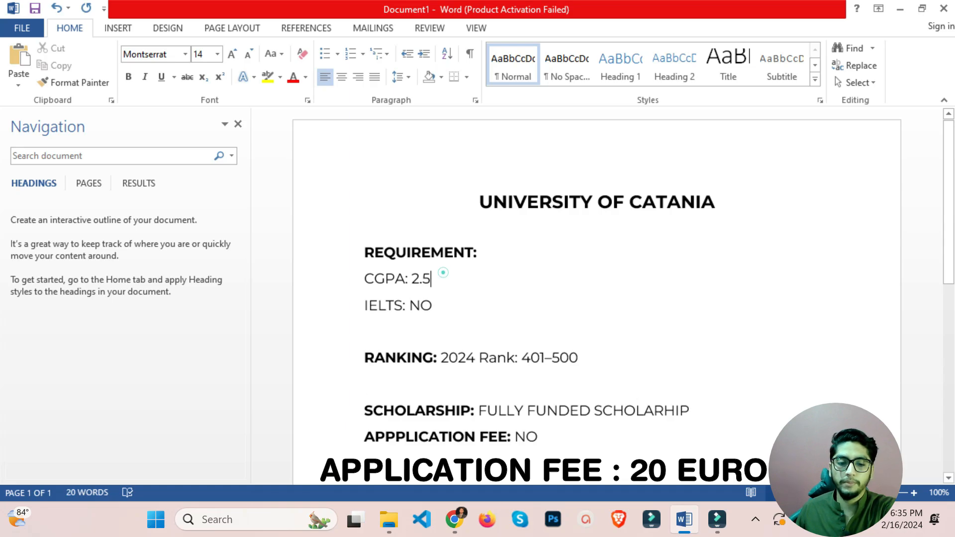
drag(431, 278, 412, 279)
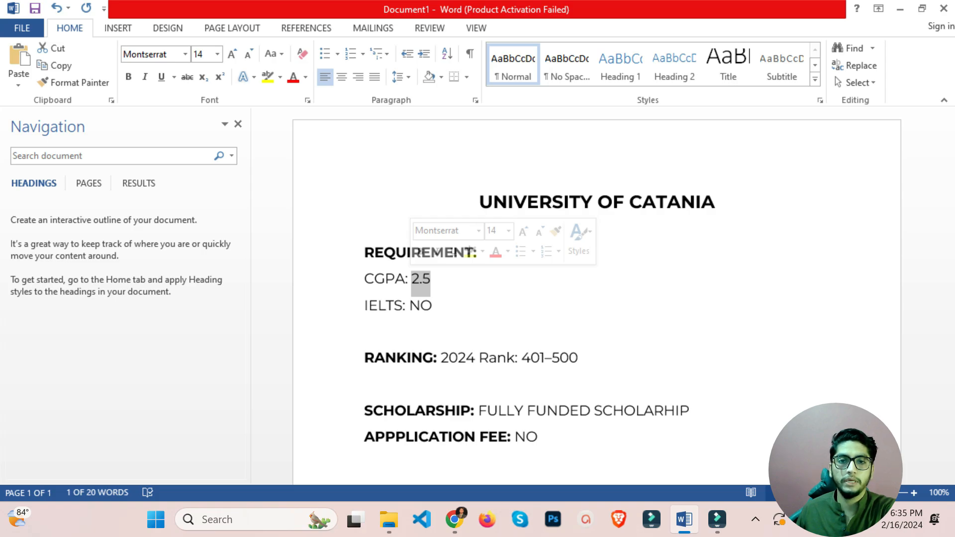
Scroll through the requirements summary, then minimize Word to reveal the desktop.
scroll(597, 299, down, 3)
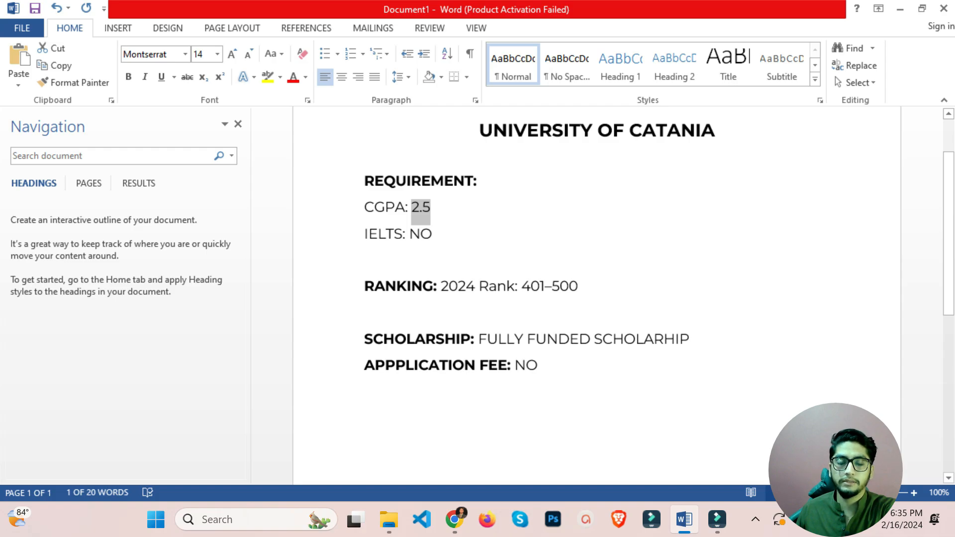
scroll(597, 248, down, 1)
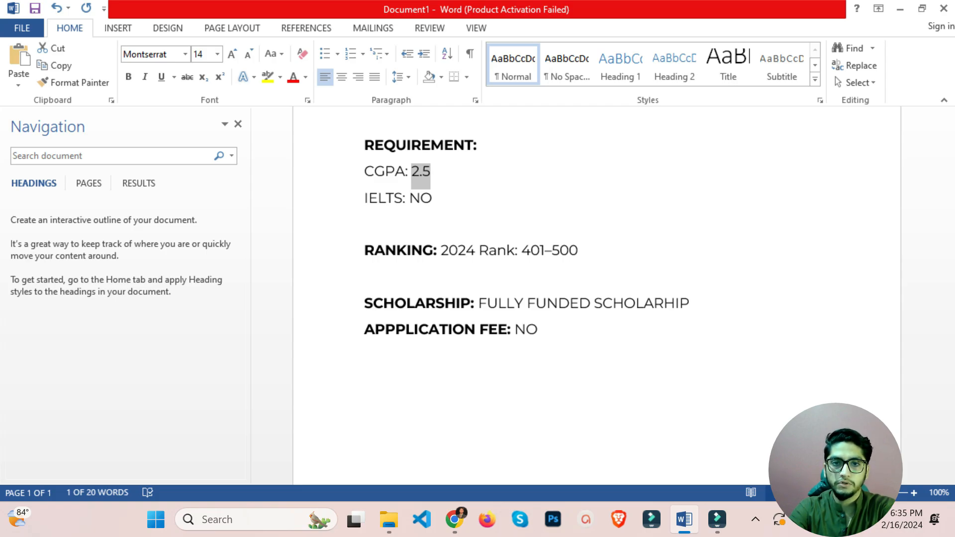
scroll(597, 298, up, 3)
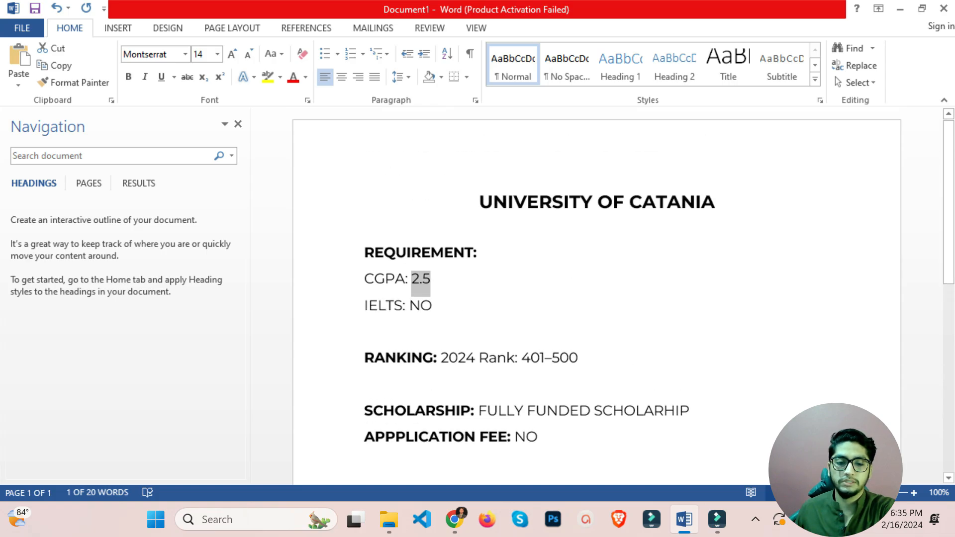
scroll(597, 298, down, 1)
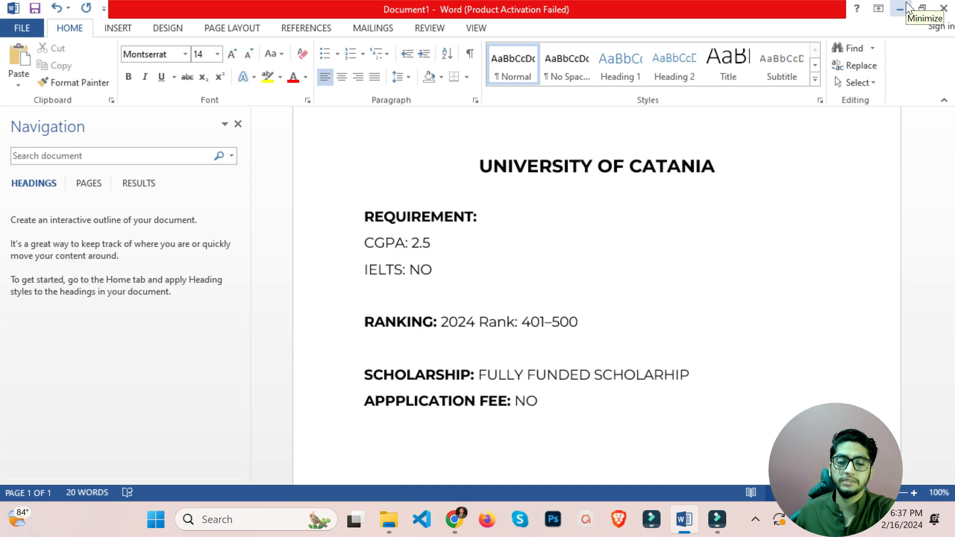
click(899, 8)
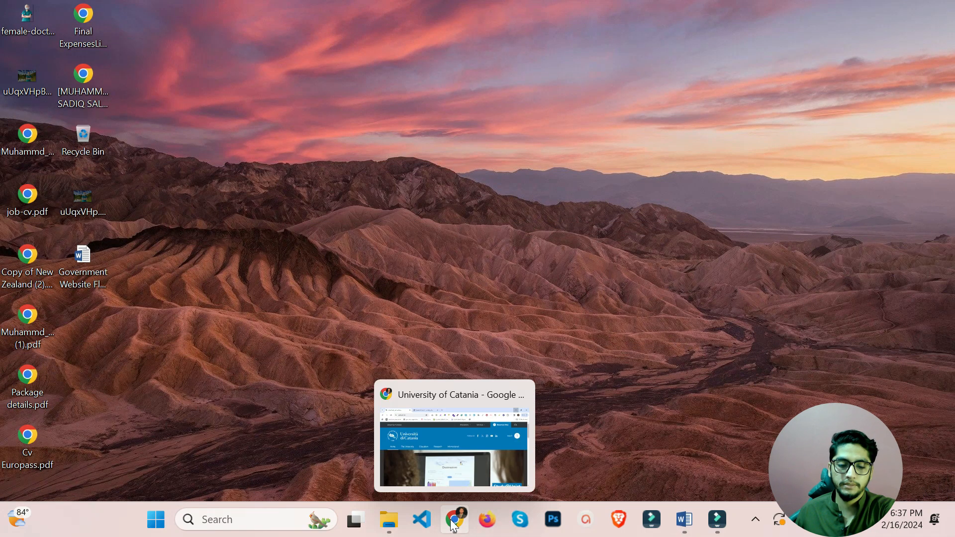
Restore Chrome, switch to the Unict Students - smart_edu tab and start a new account sign-up.
click(454, 519)
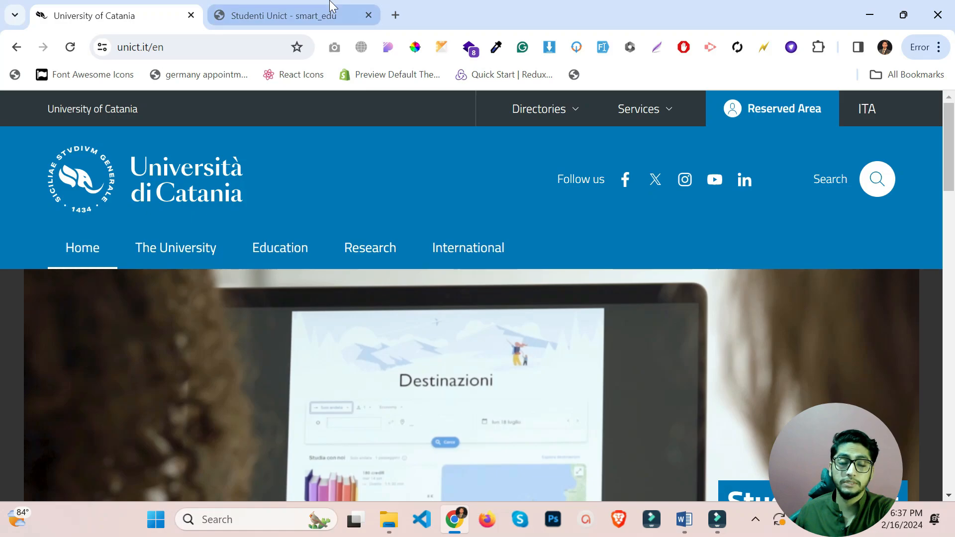
mouse_move(332, 7)
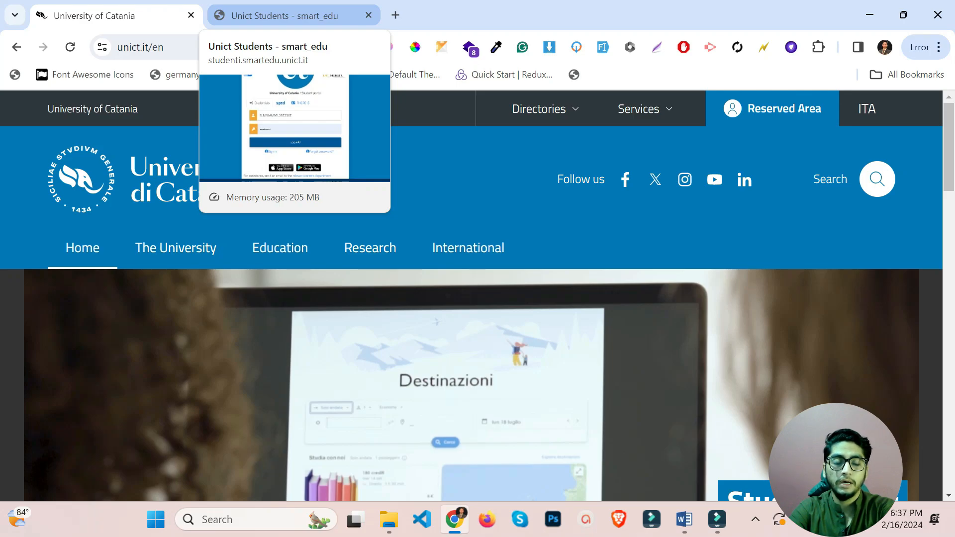
click(332, 6)
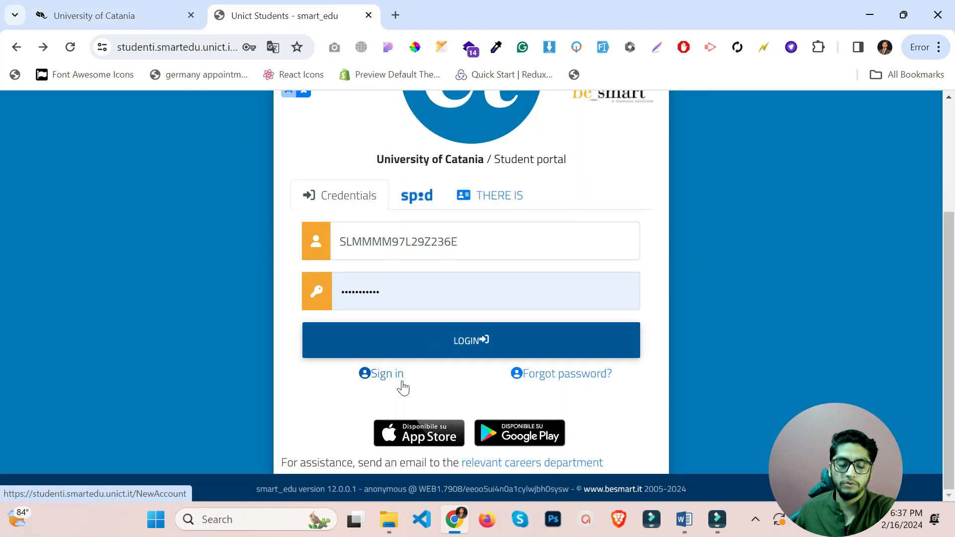
scroll(381, 374, up, 3)
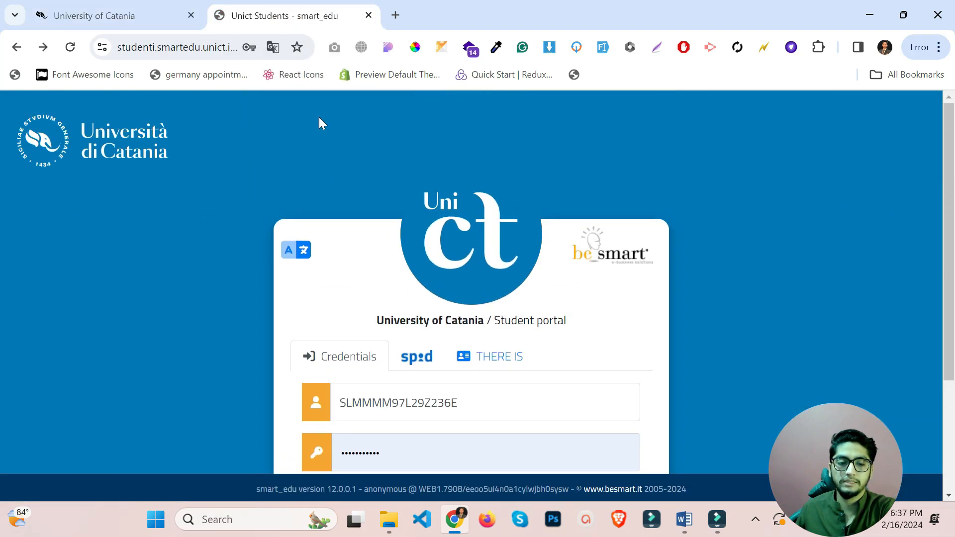
scroll(464, 155, down, 3)
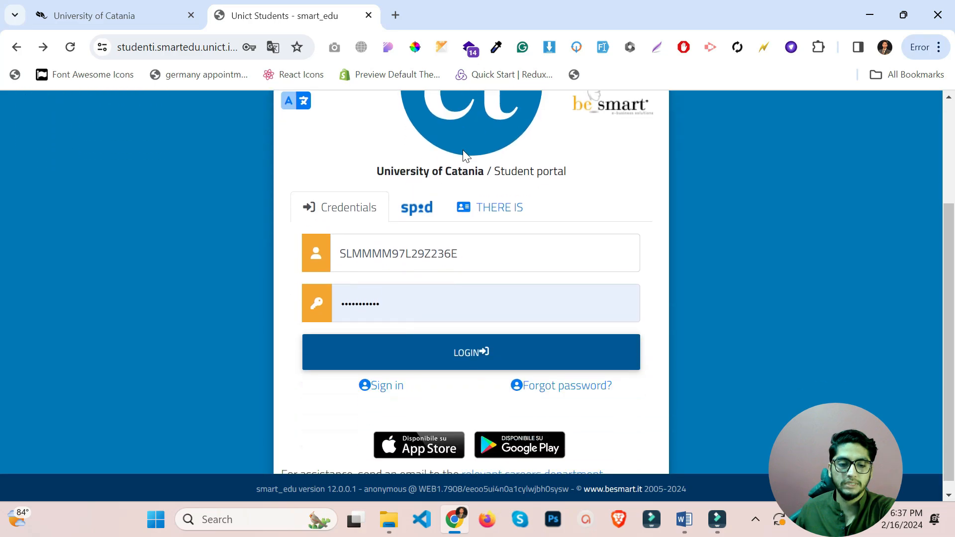
click(393, 393)
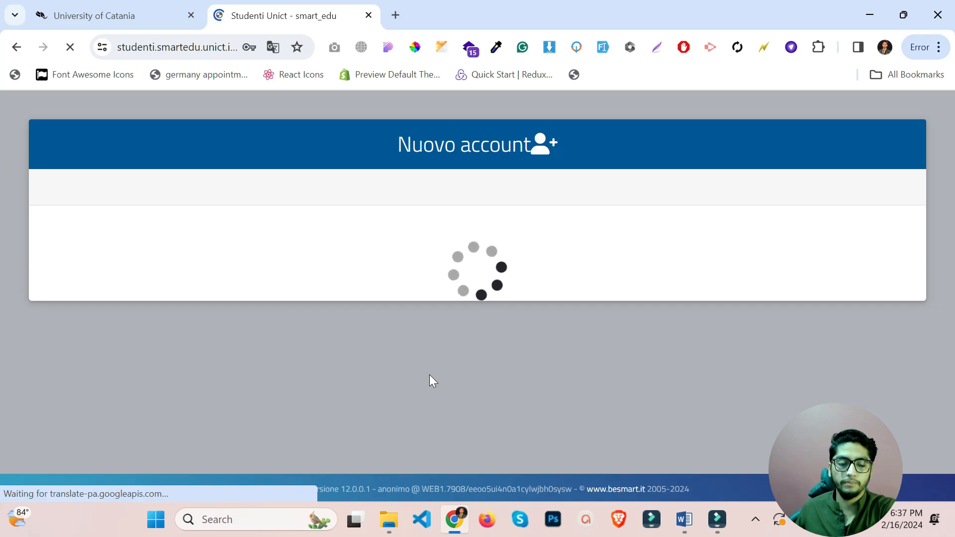
scroll(436, 273, down, 1)
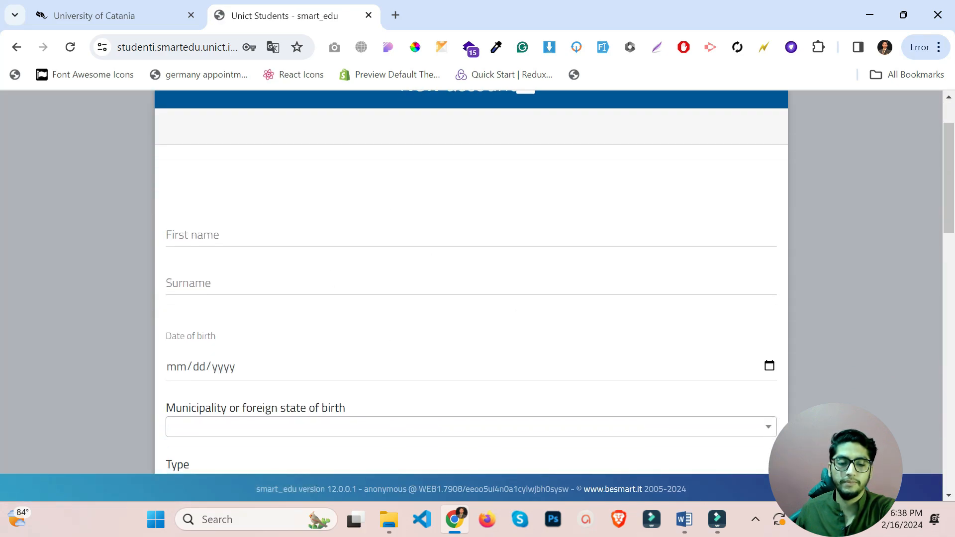
Fill first name and surname from saved details and move on to the date of birth.
click(288, 239)
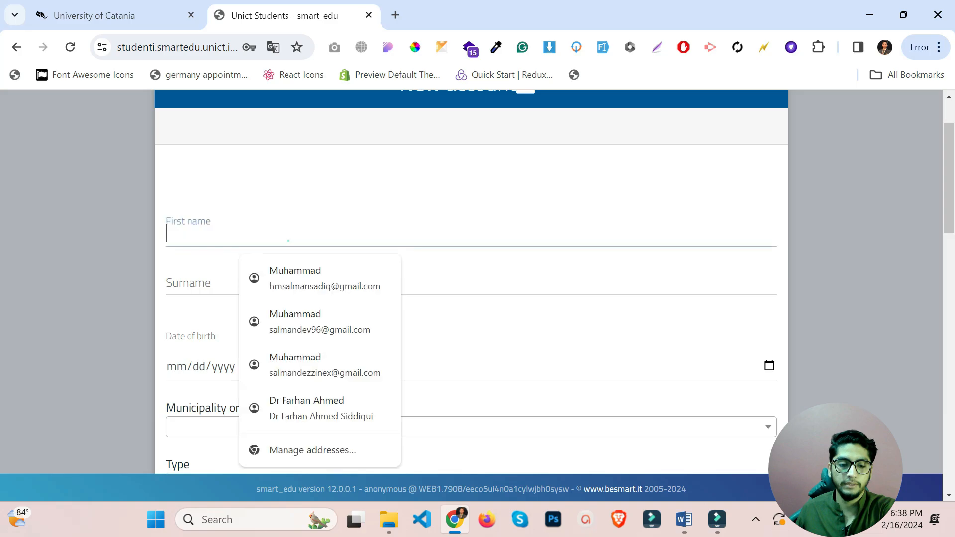
click(335, 270)
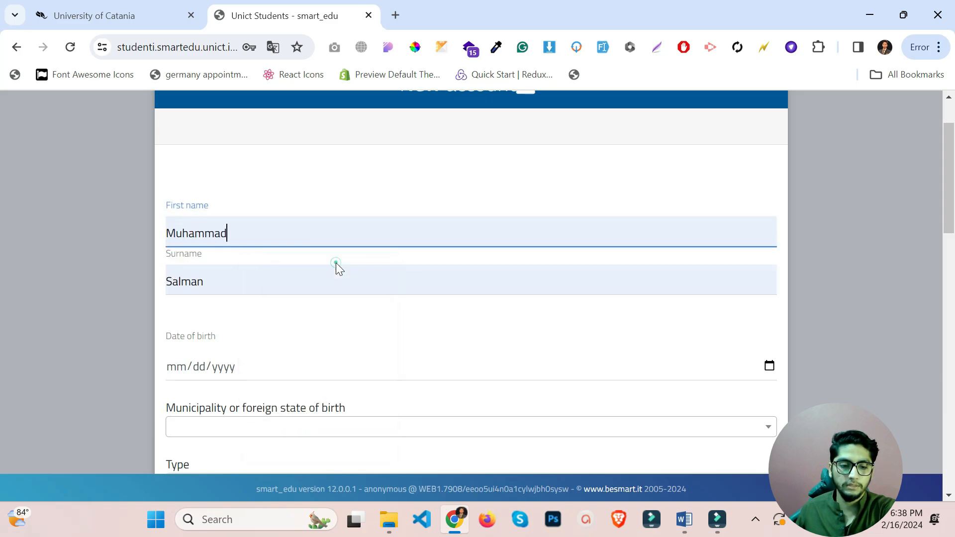
click(201, 366)
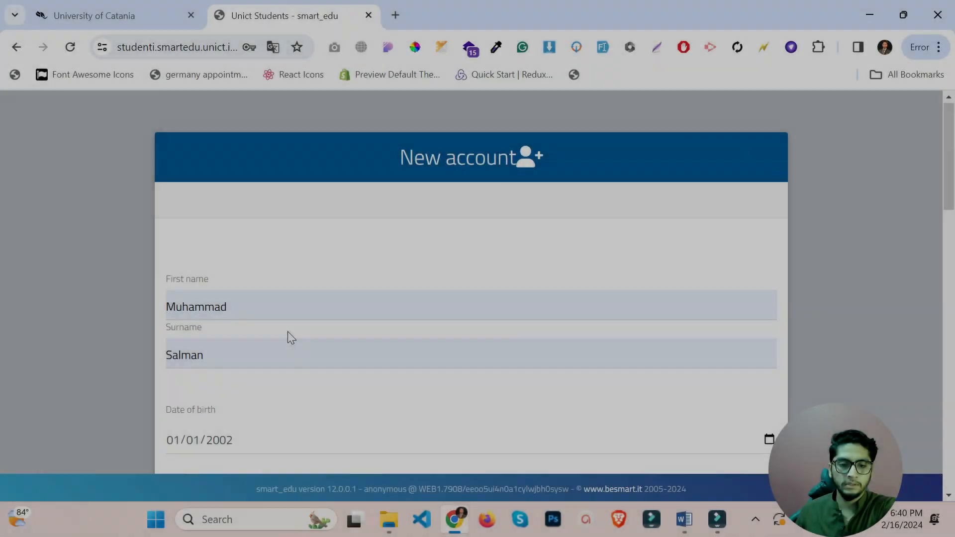
scroll(288, 331, down, 2)
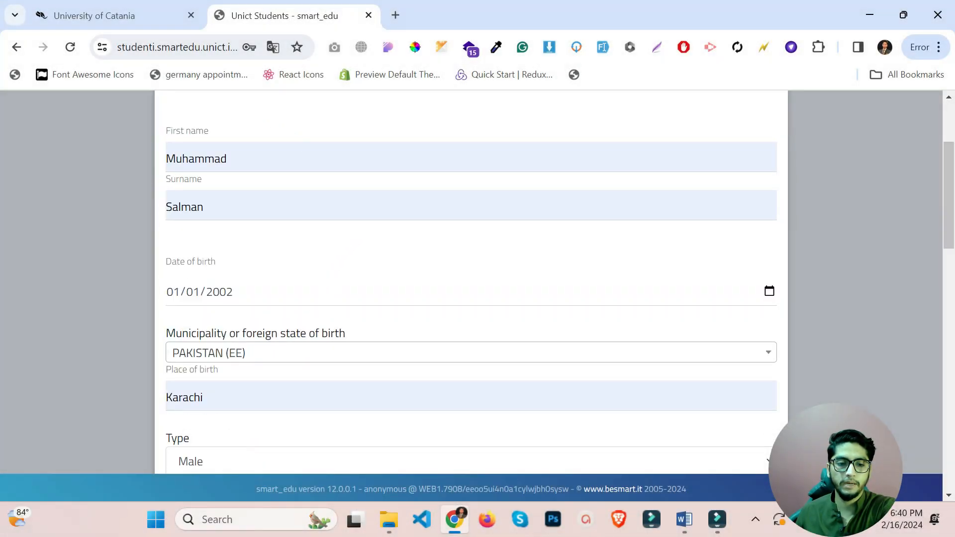
scroll(153, 171, down, 1)
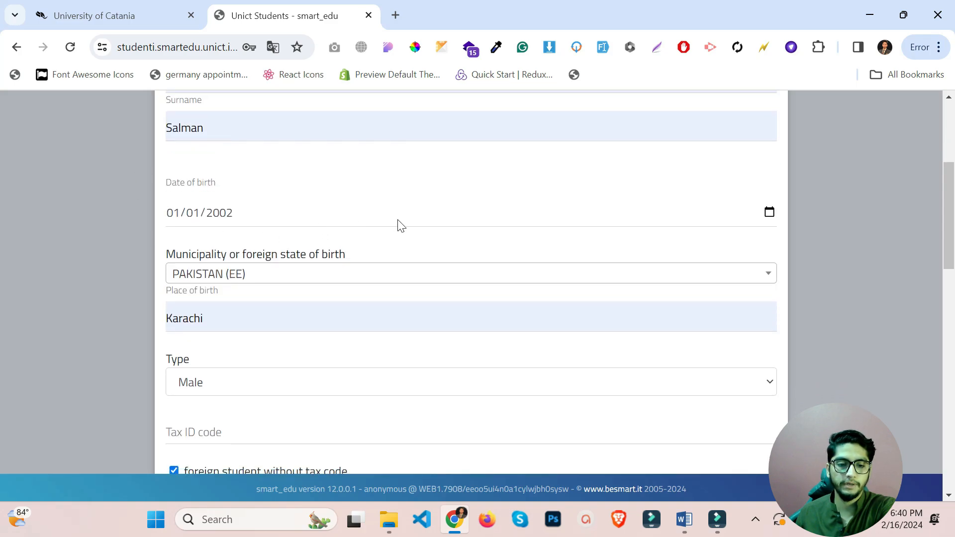
scroll(400, 225, down, 1)
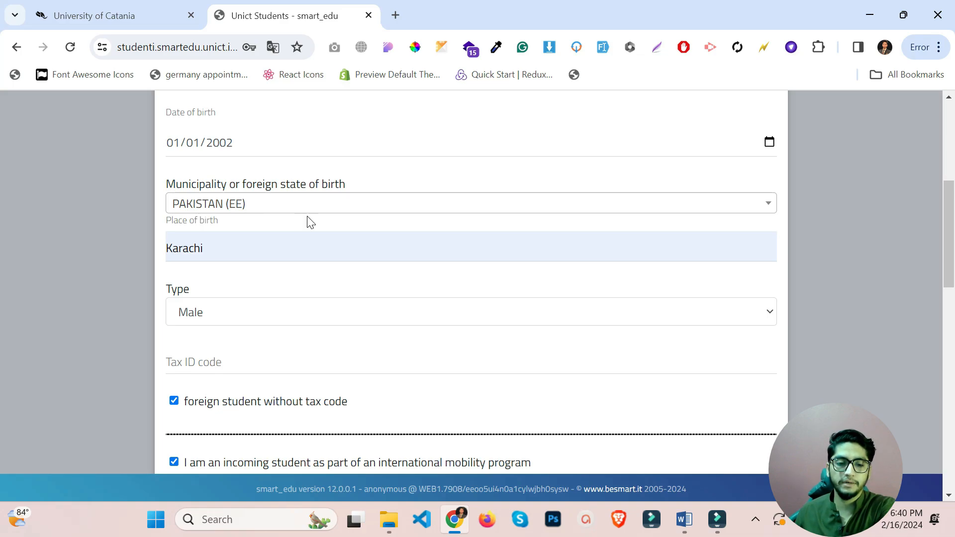
Search 'pakis' and choose PAKISTAN (EE) as the country of birth.
click(327, 206)
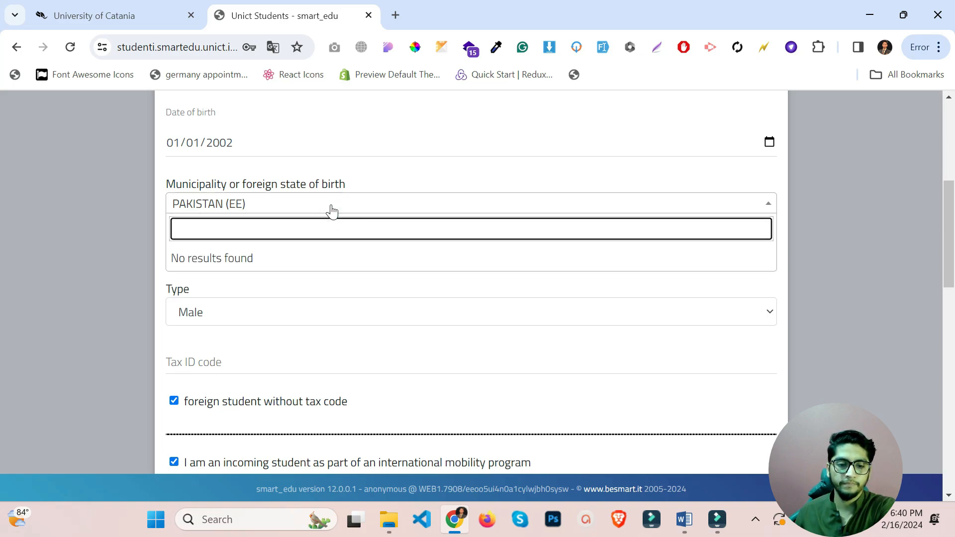
text(paks)
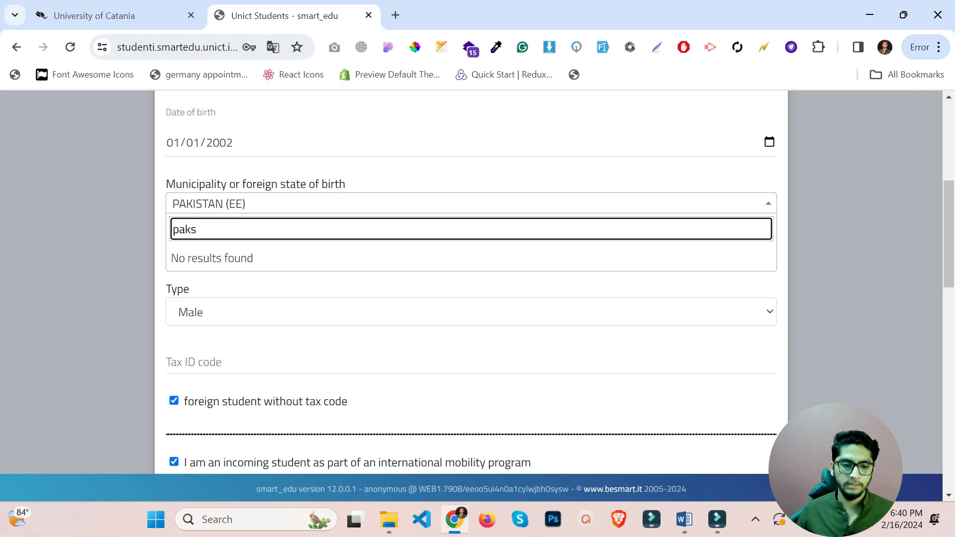
key(BackSpace)
text(is)
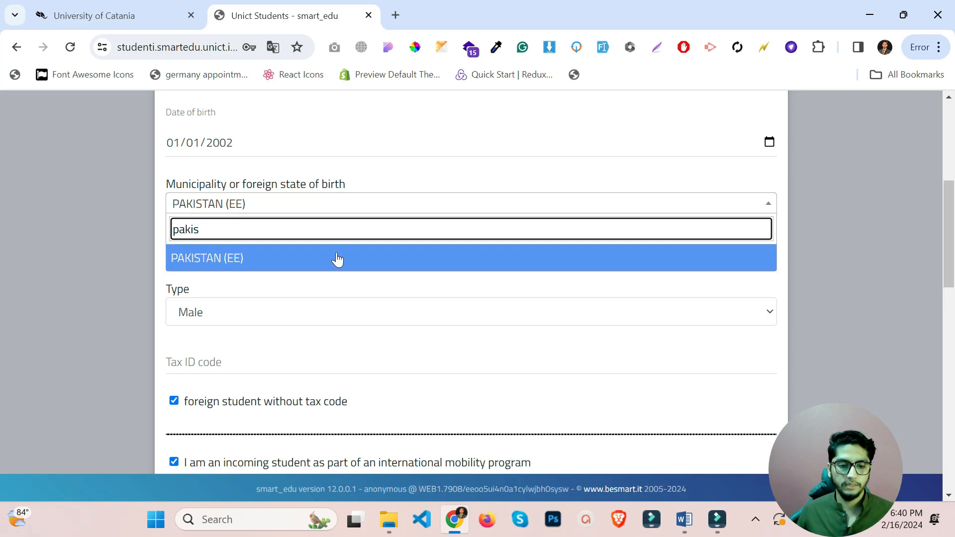
click(290, 267)
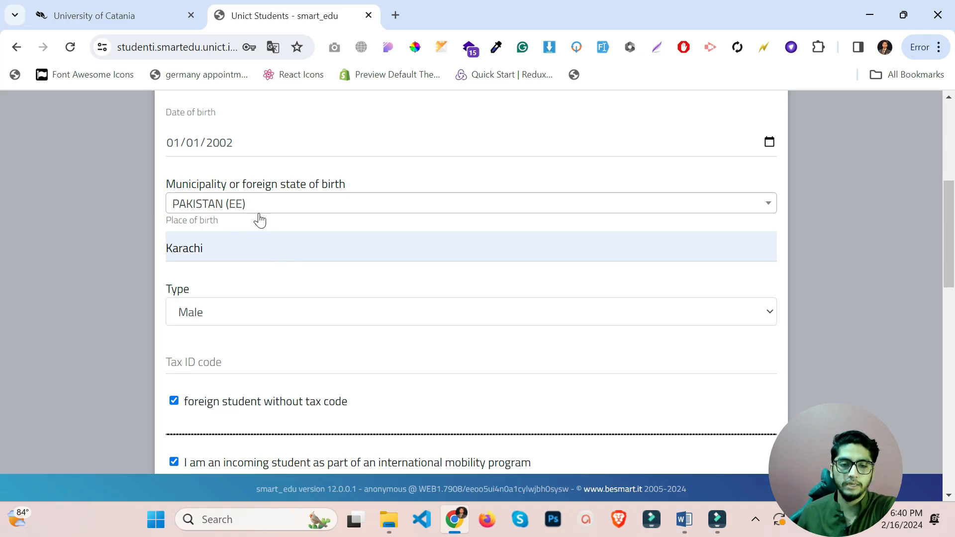
scroll(298, 221, up, 2)
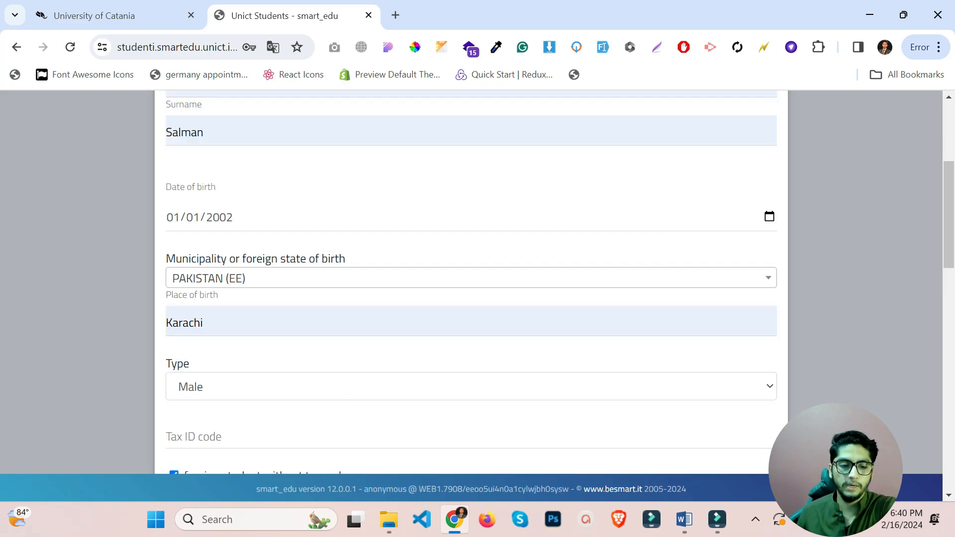
drag(215, 320, 168, 322)
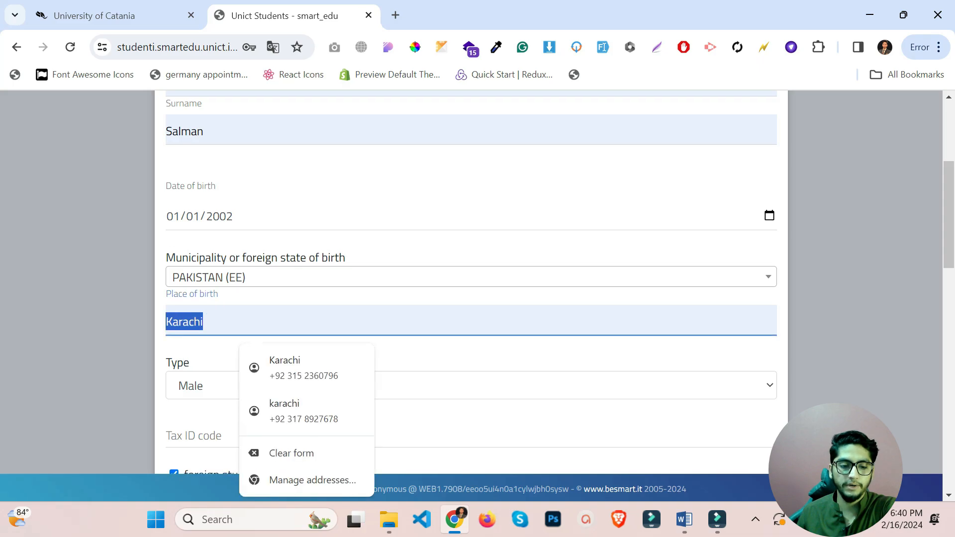
Go down through the completed security, contact and privacy fields to the PROCEED button.
scroll(169, 322, down, 2)
scroll(213, 311, down, 3)
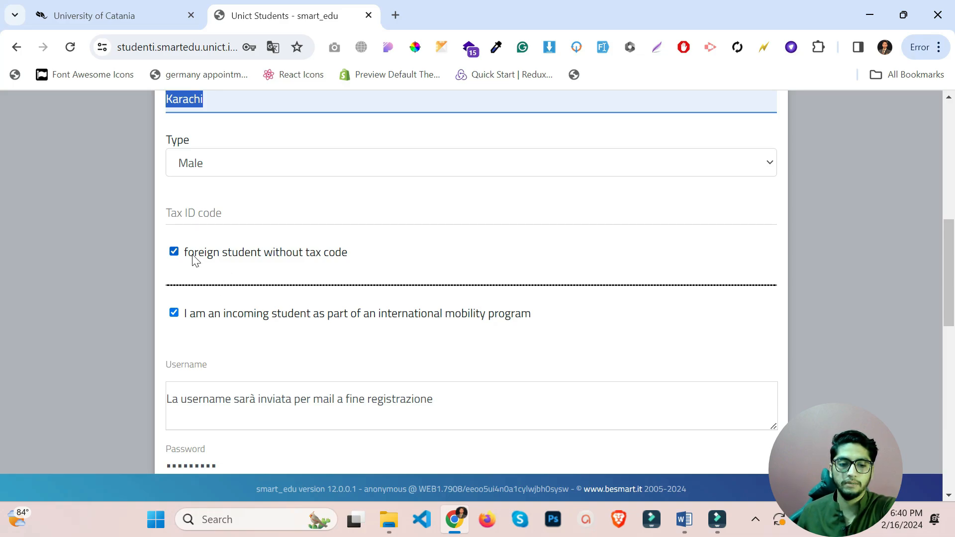
scroll(237, 274, down, 1)
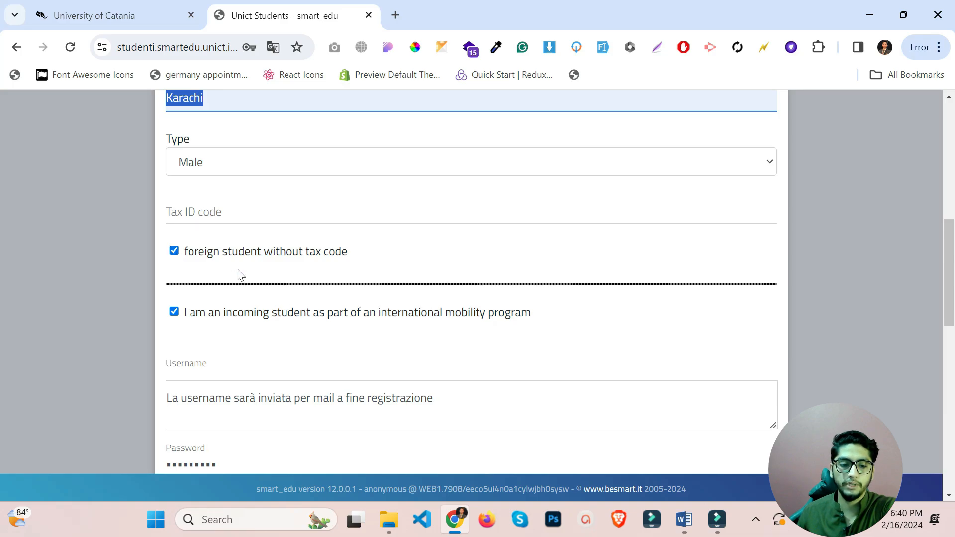
scroll(237, 274, down, 3)
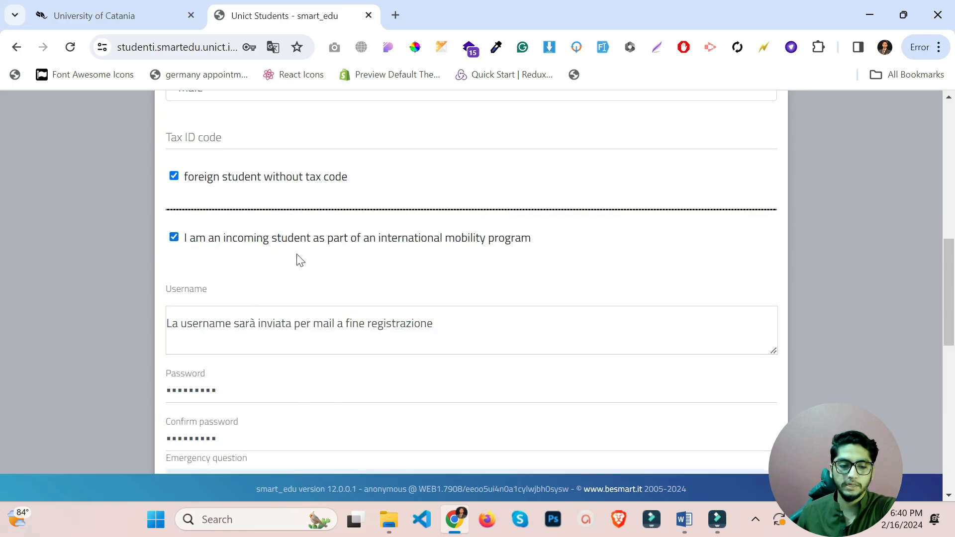
scroll(285, 290, down, 3)
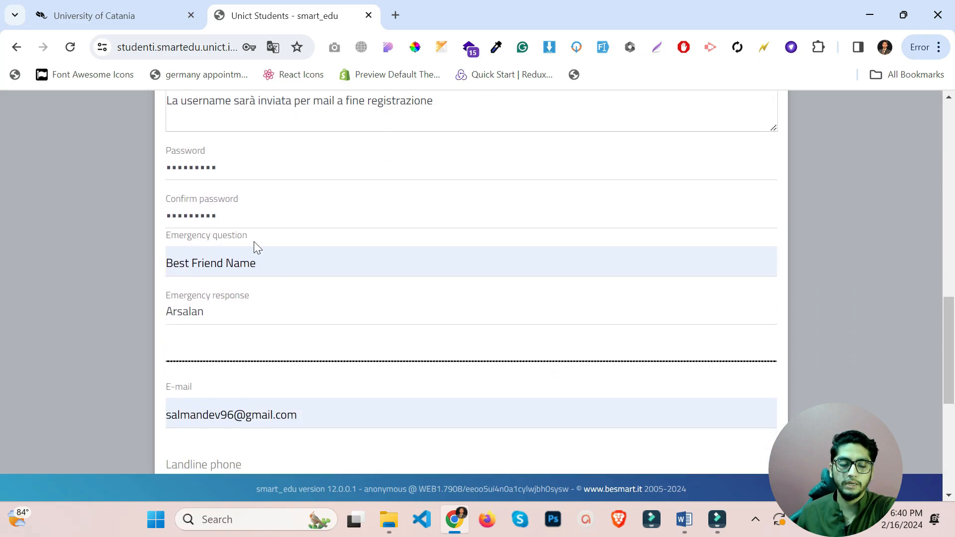
scroll(201, 282, down, 1)
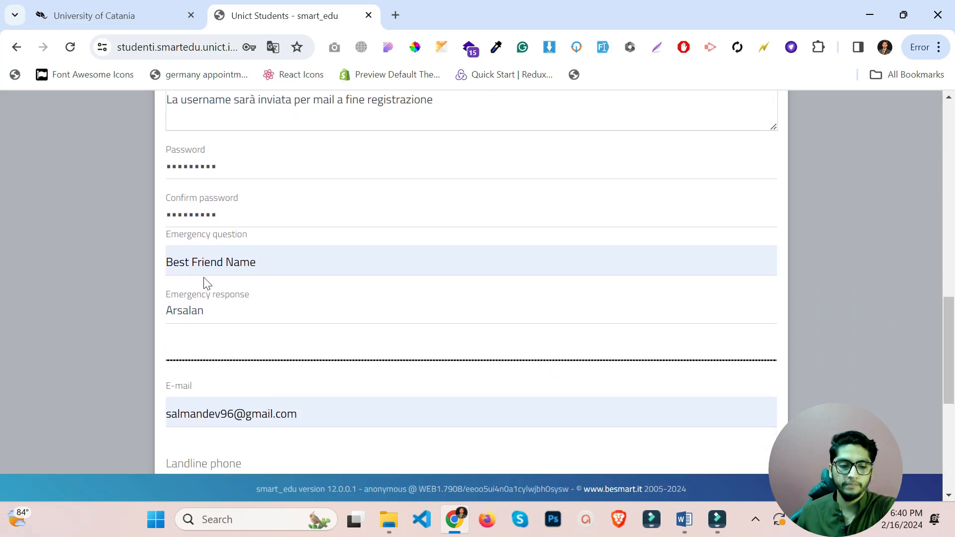
scroll(208, 283, down, 2)
scroll(214, 311, down, 2)
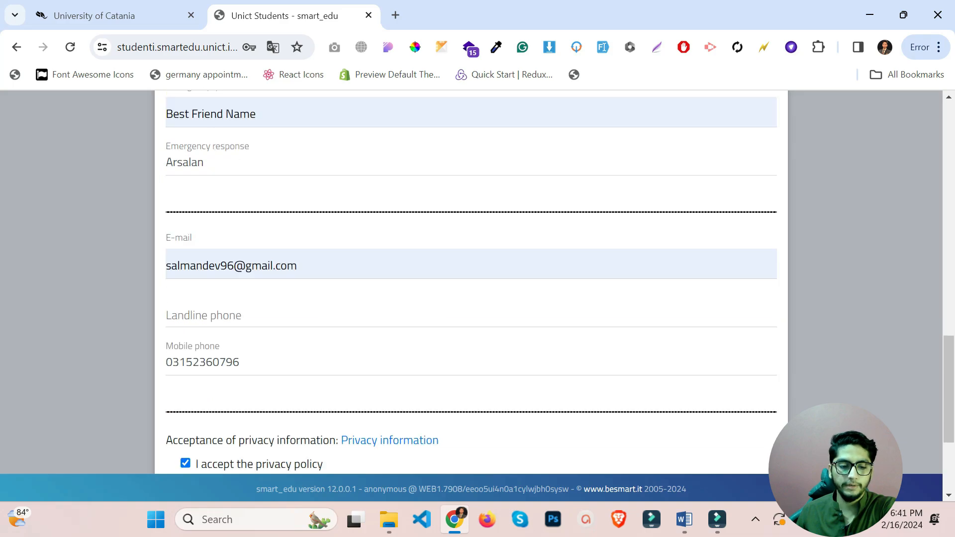
scroll(255, 330, down, 1)
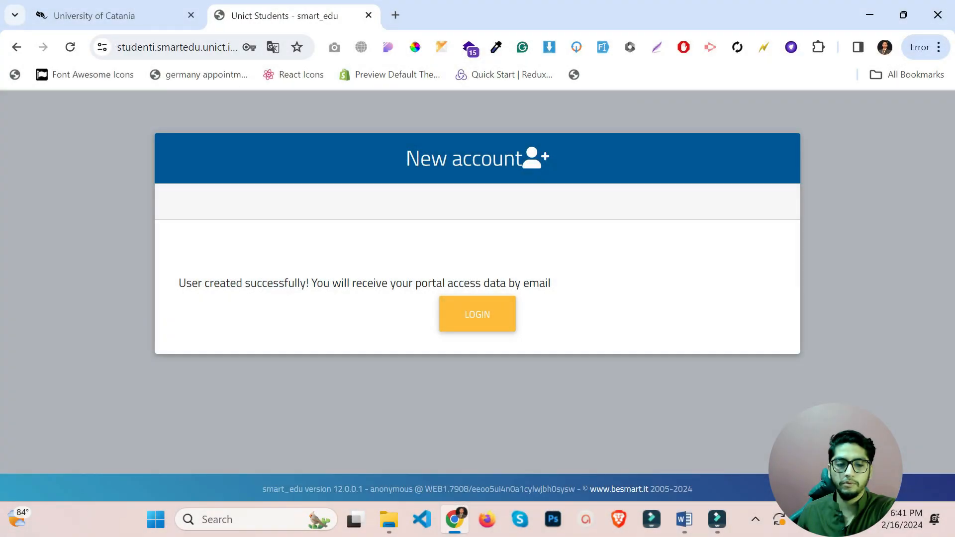
Review the account-created message and login email, then confirm the activation page reports success.
drag(186, 283, 305, 283)
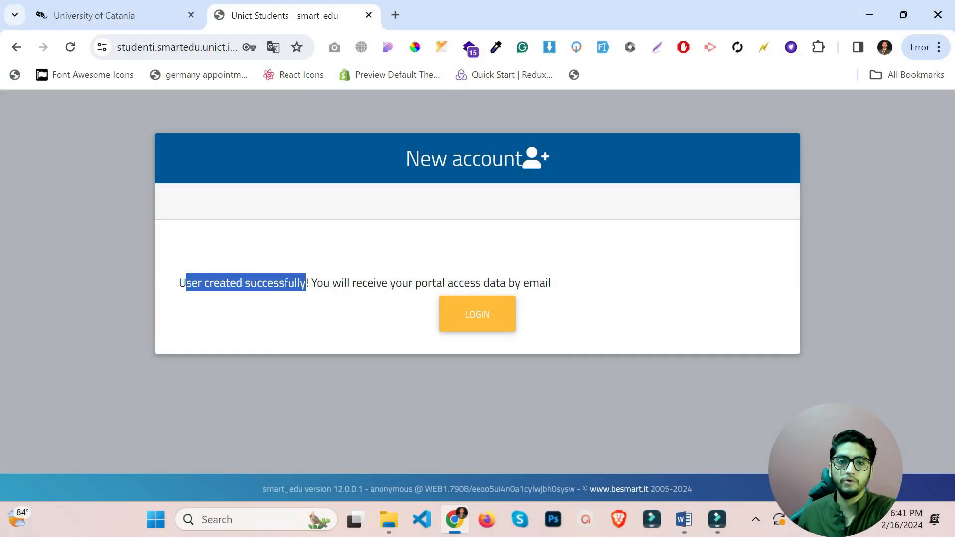
drag(560, 284, 490, 283)
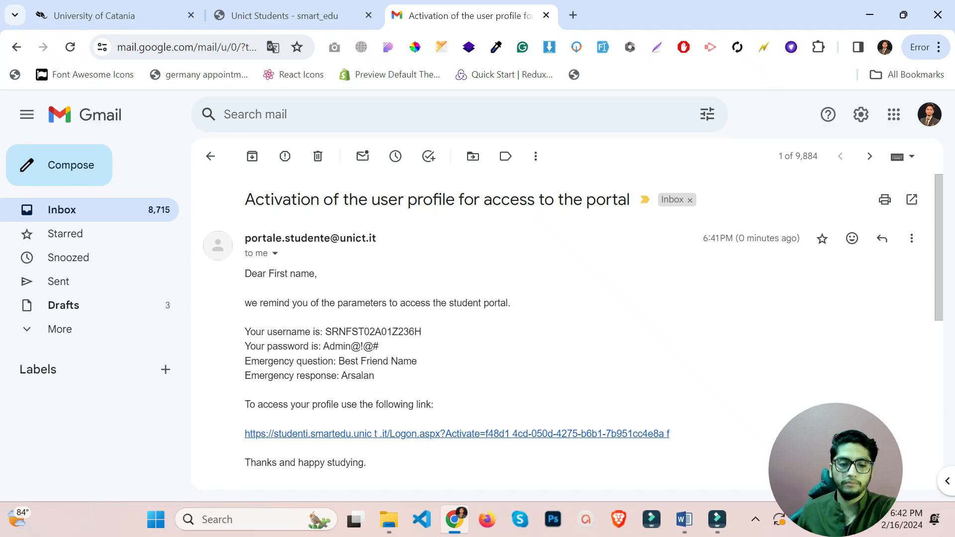
drag(396, 380, 244, 328)
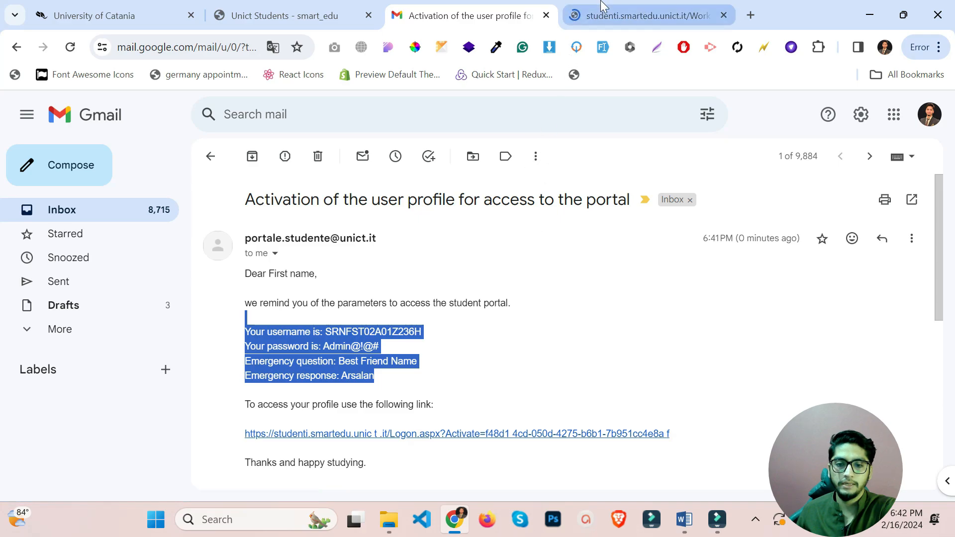
click(604, 14)
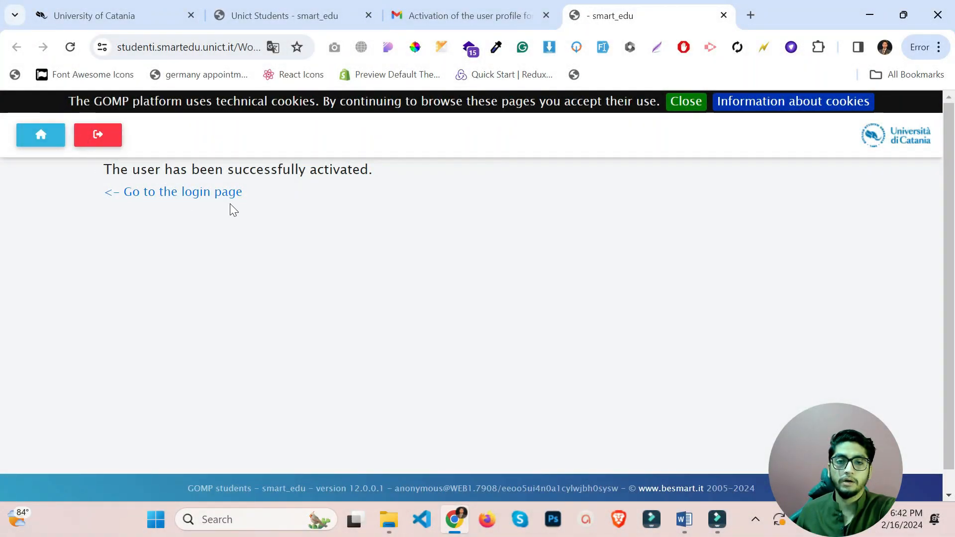
drag(271, 169, 362, 184)
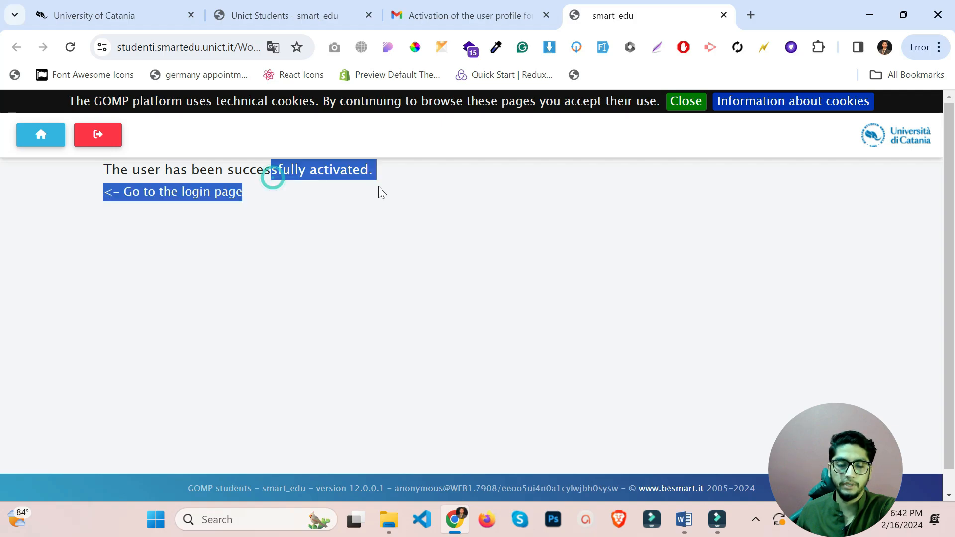
Copy the username from the activation email into the portal login's username field.
click(55, 142)
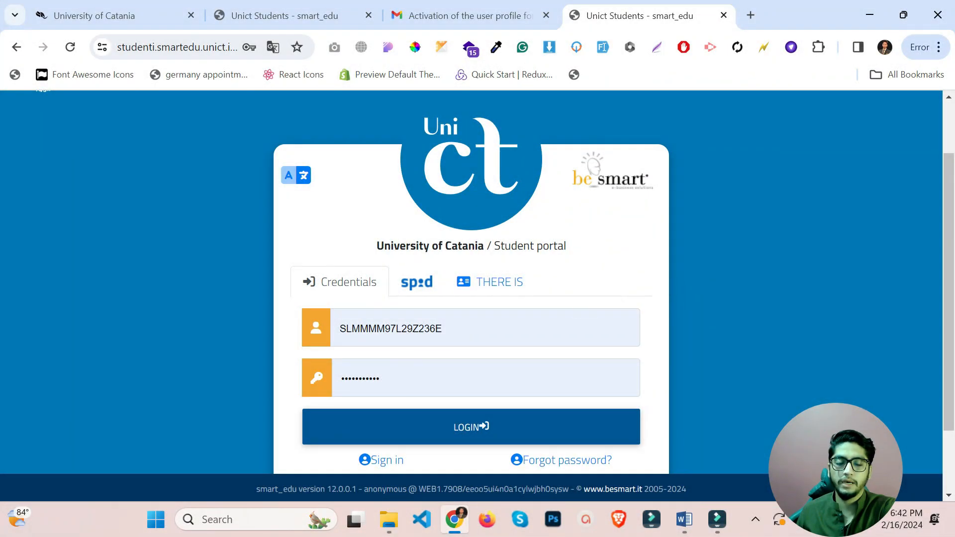
click(455, 12)
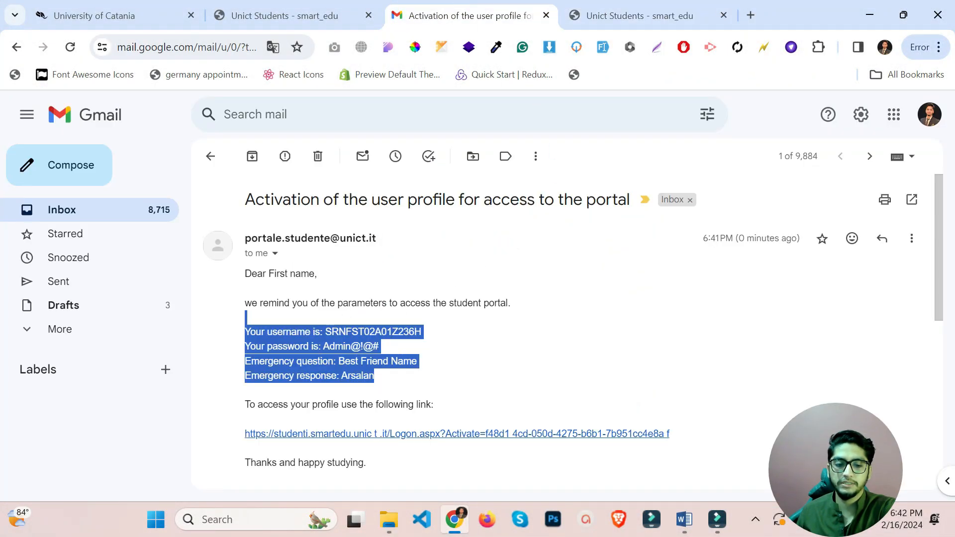
click(637, 13)
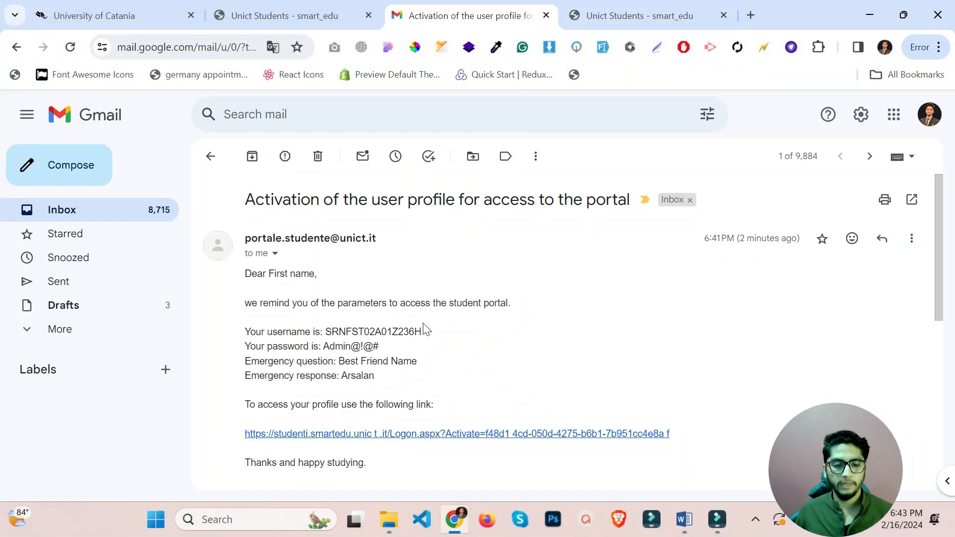
drag(423, 331, 326, 331)
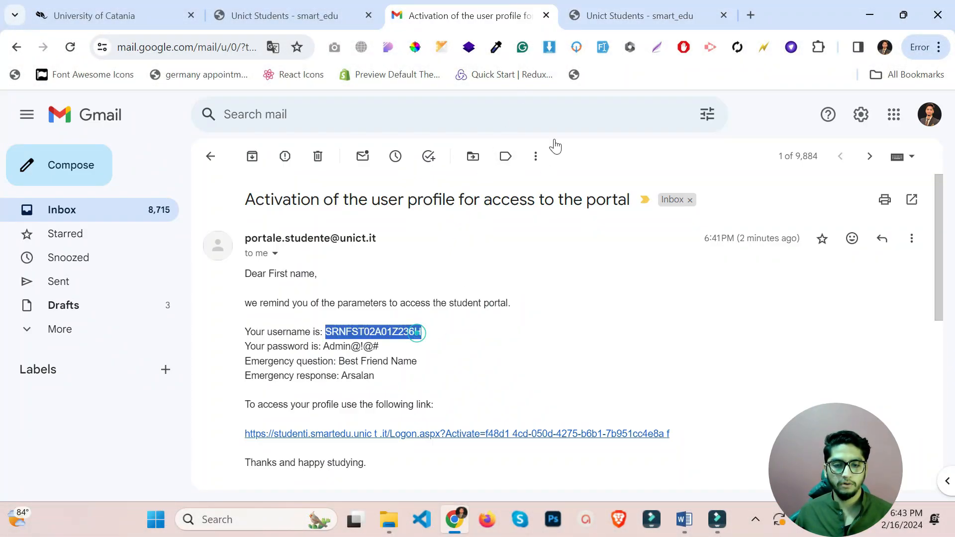
key(ctrl+c)
click(640, 15)
double_click(497, 402)
key(ctrl+v)
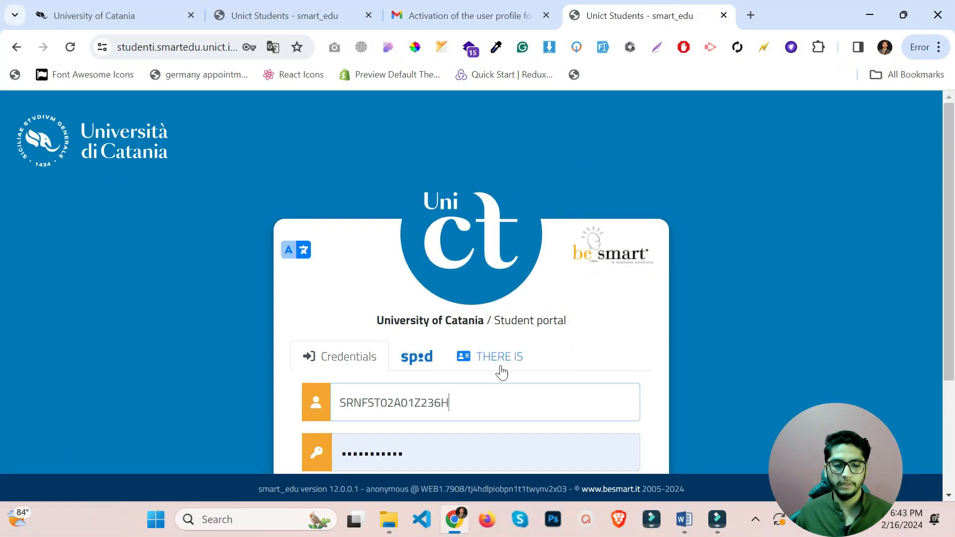
Select the password in the activation email and carry it to the login page.
key(ctrl+shift+Tab)
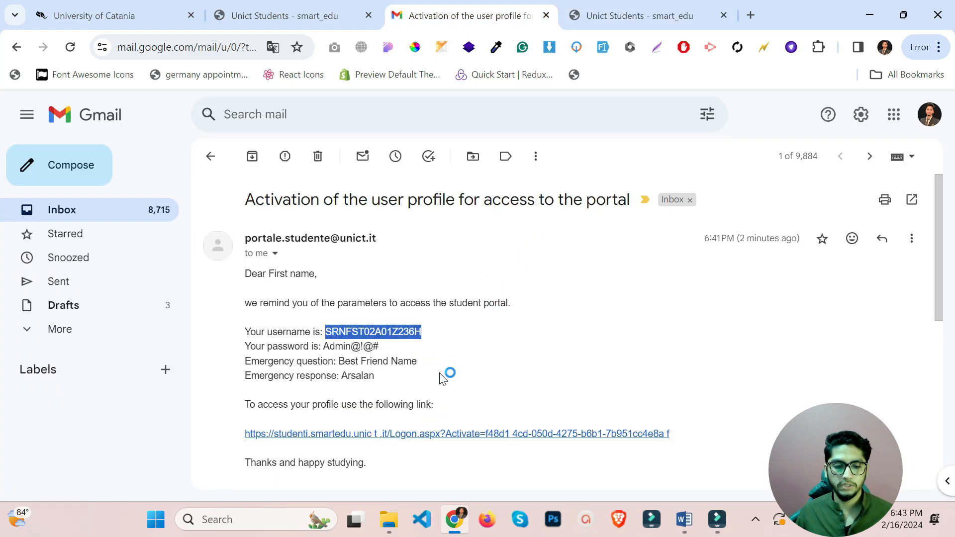
double_click(383, 348)
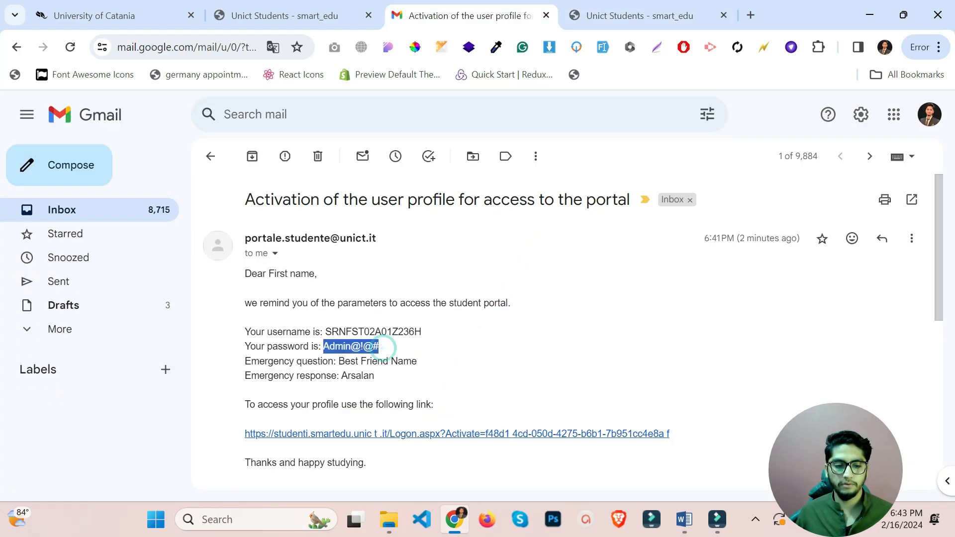
key(ctrl+Tab)
scroll(410, 355, down, 1)
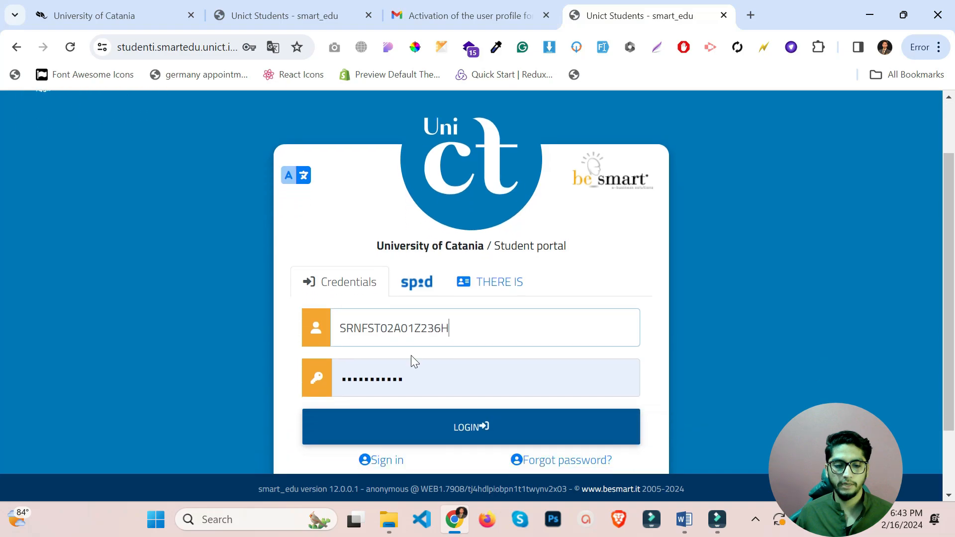
Log in and open Personal data to review the stored birth details and tax ID code.
click(486, 427)
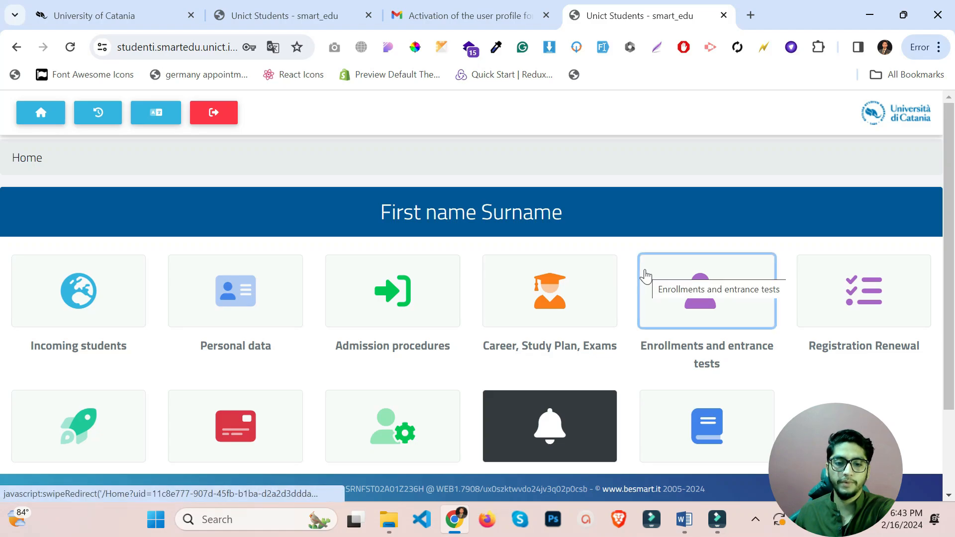
click(234, 292)
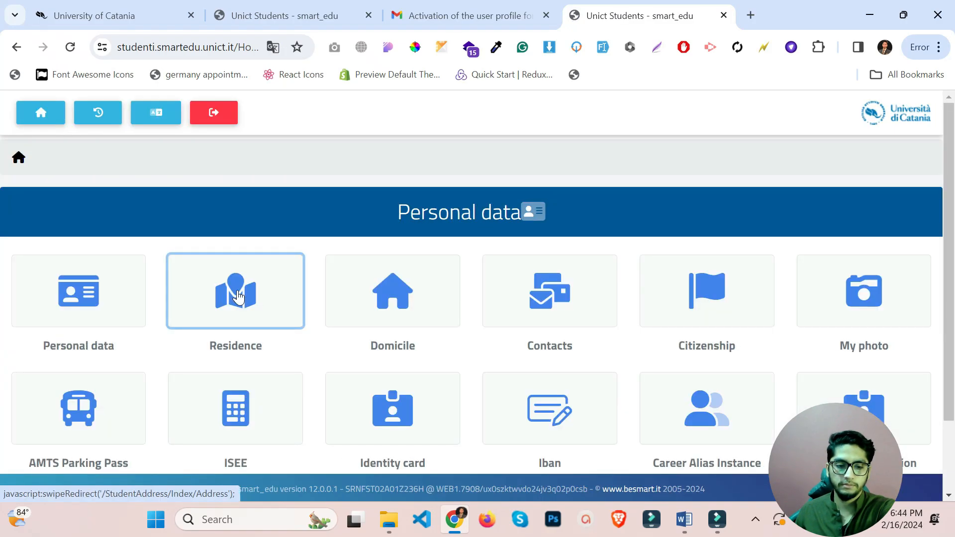
click(94, 297)
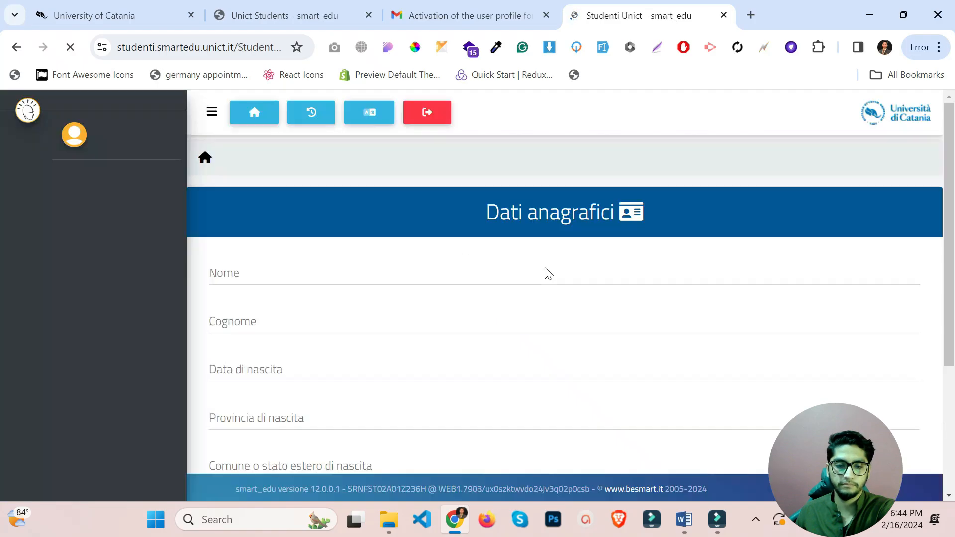
scroll(548, 274, down, 4)
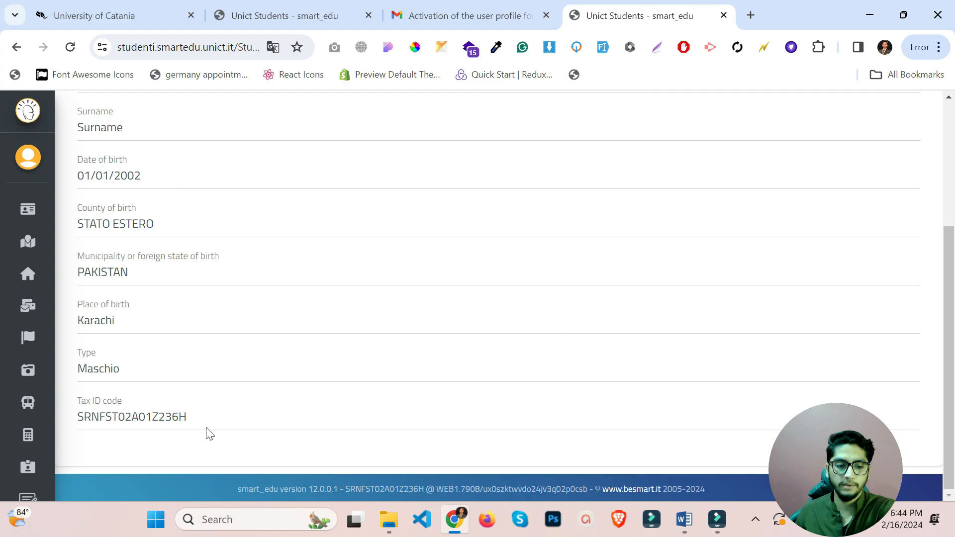
scroll(209, 433, up, 5)
mouse_move(17, 222)
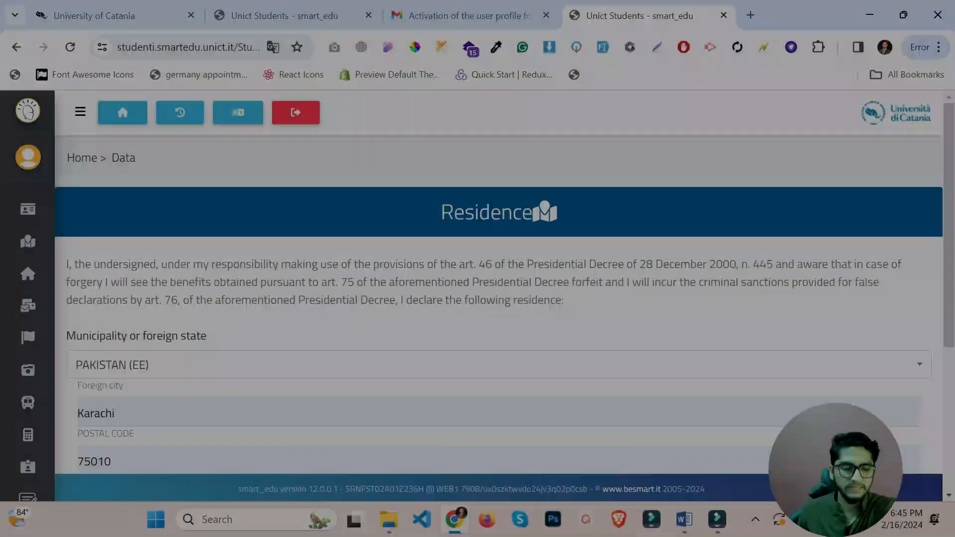
Enter the civic number in the Residence form and save it successfully.
scroll(368, 307, down, 2)
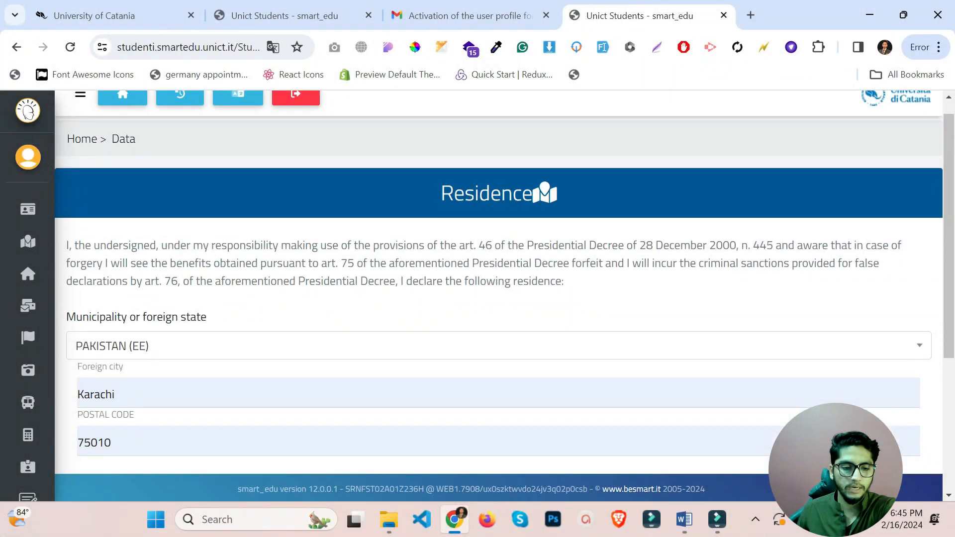
scroll(612, 365, down, 3)
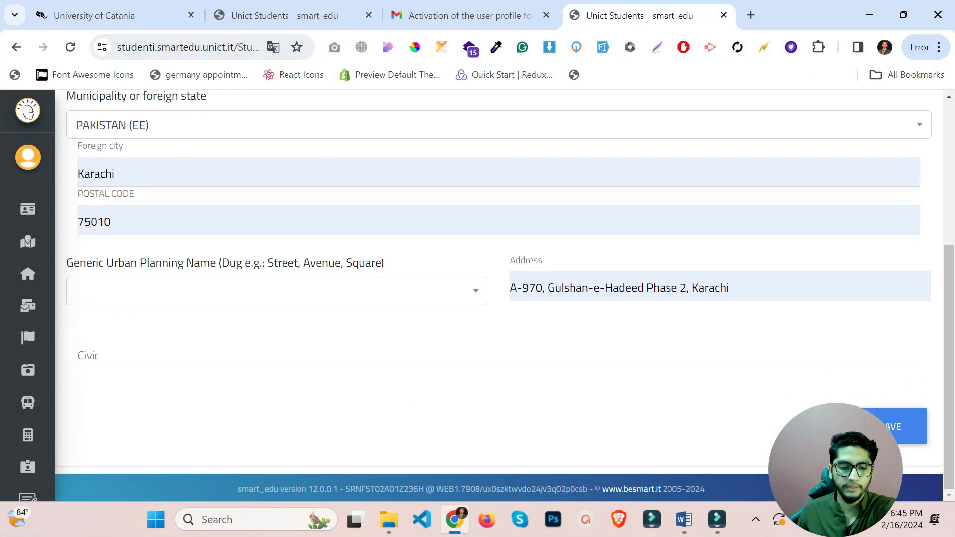
click(435, 346)
text(A 970)
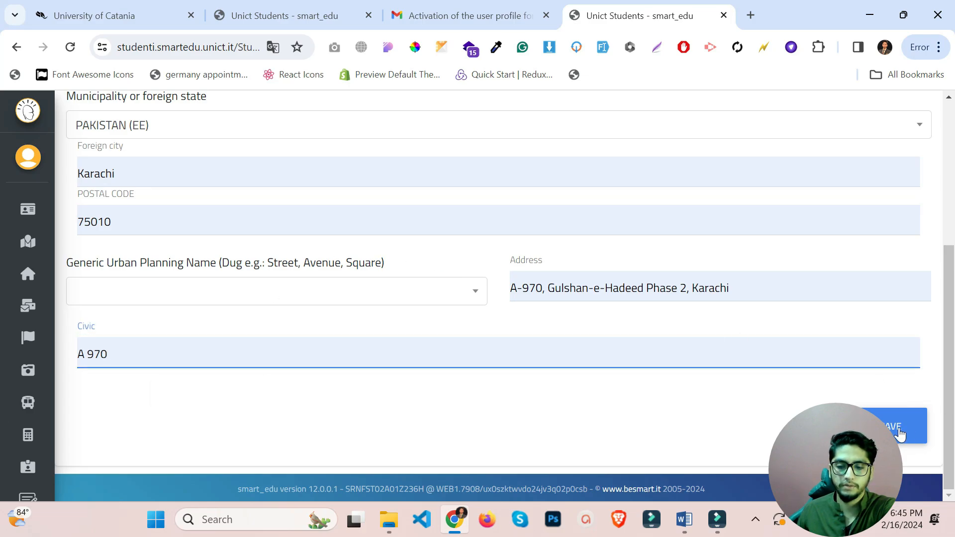
click(892, 432)
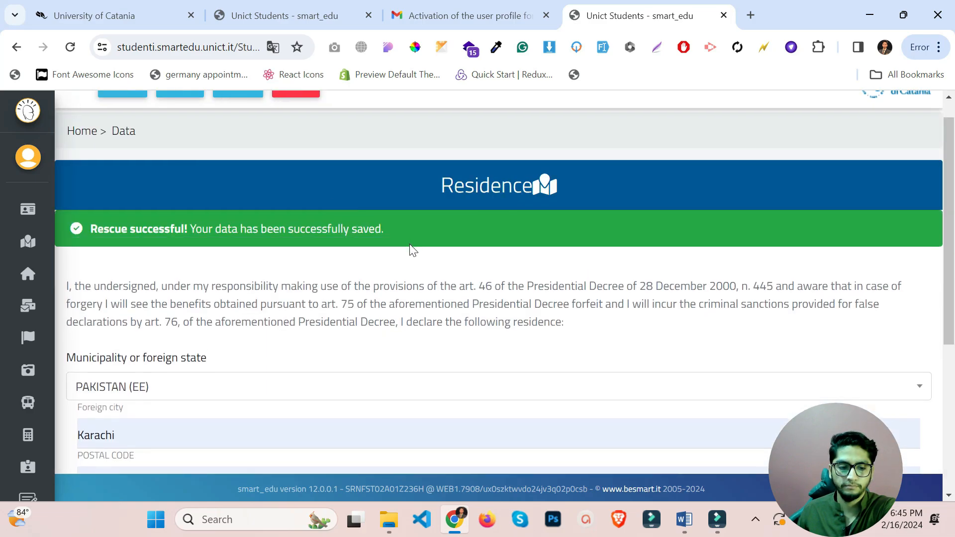
scroll(411, 251, down, 5)
scroll(394, 256, up, 3)
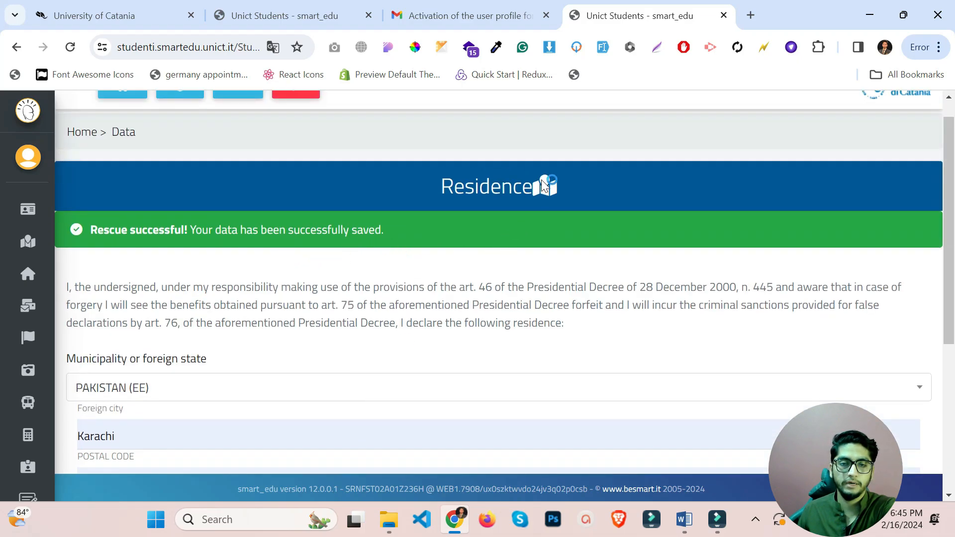
Open the Domicile page and look over its empty municipality, city, postal code and address fields.
mouse_move(52, 246)
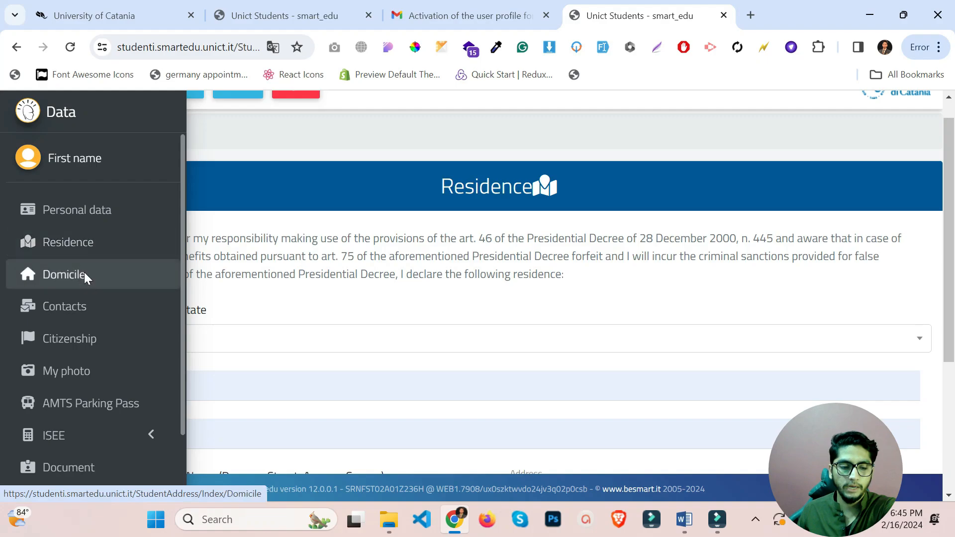
click(84, 275)
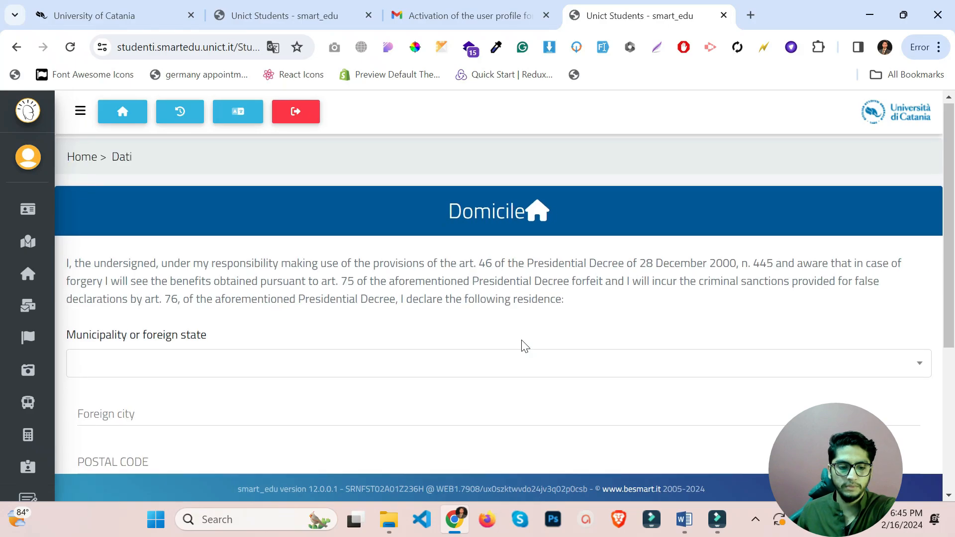
scroll(524, 346, down, 3)
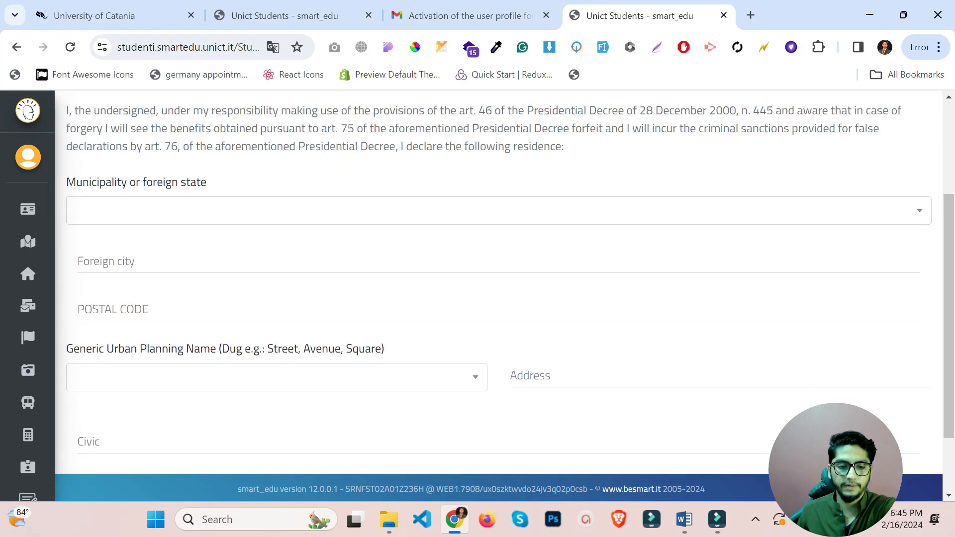
scroll(298, 304, down, 2)
On Contacts, fill e-mail, mobile and phone from the autofill suggestion and save.
mouse_move(37, 245)
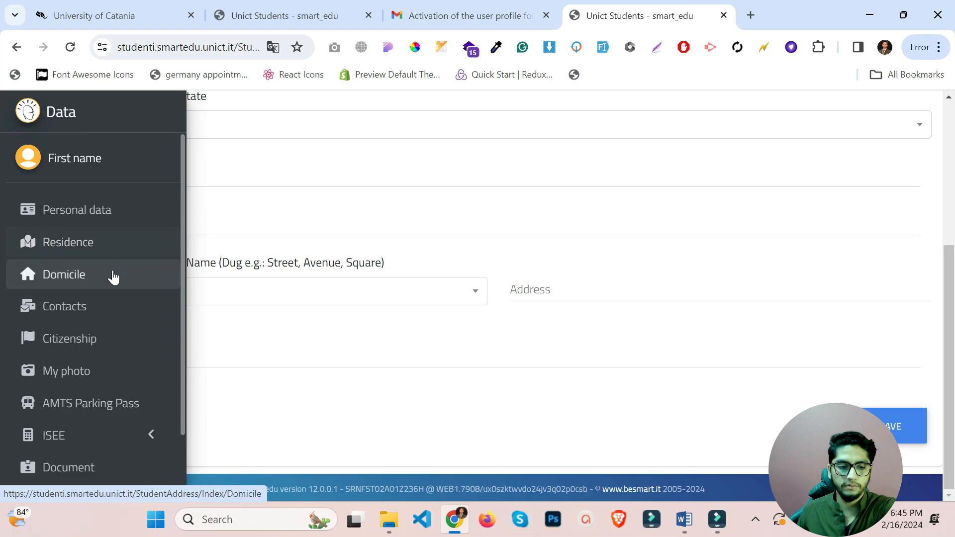
click(94, 306)
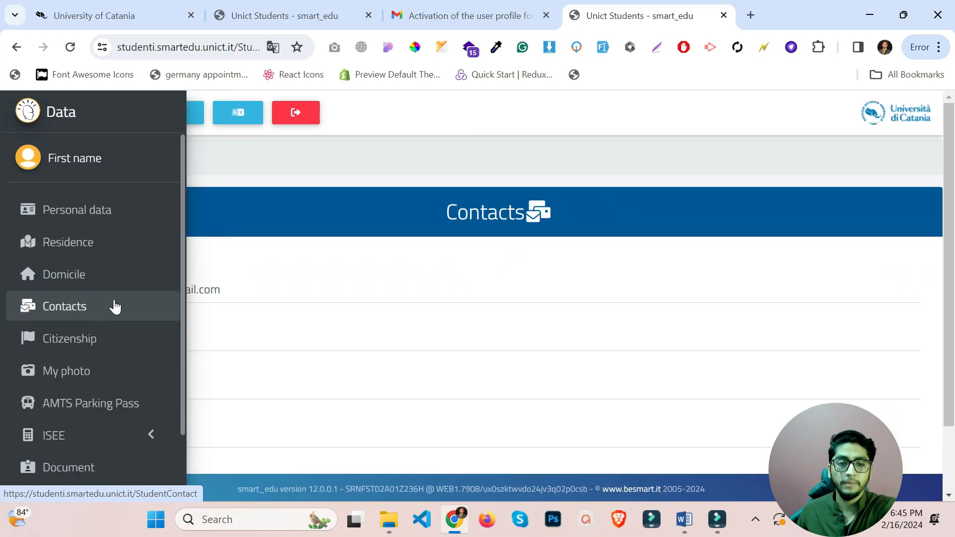
scroll(422, 243, down, 2)
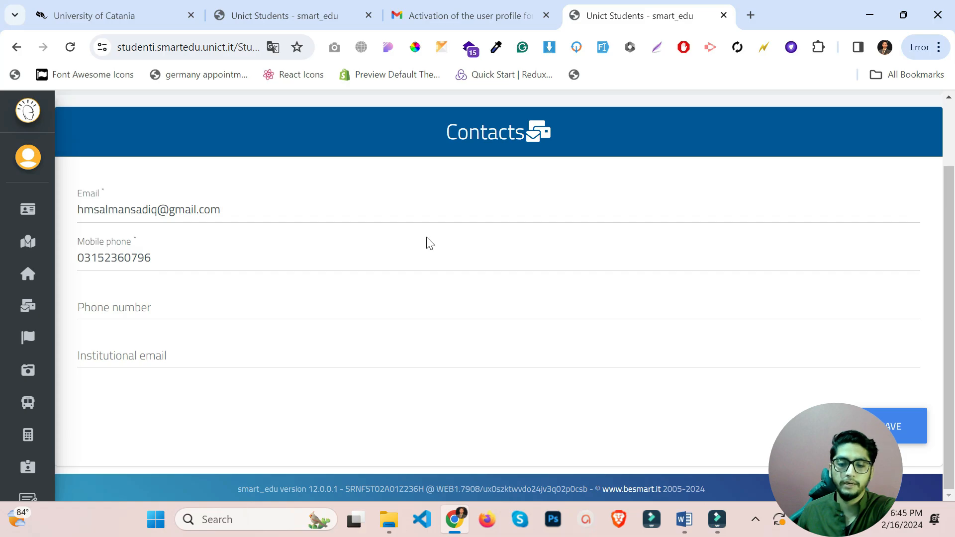
click(177, 309)
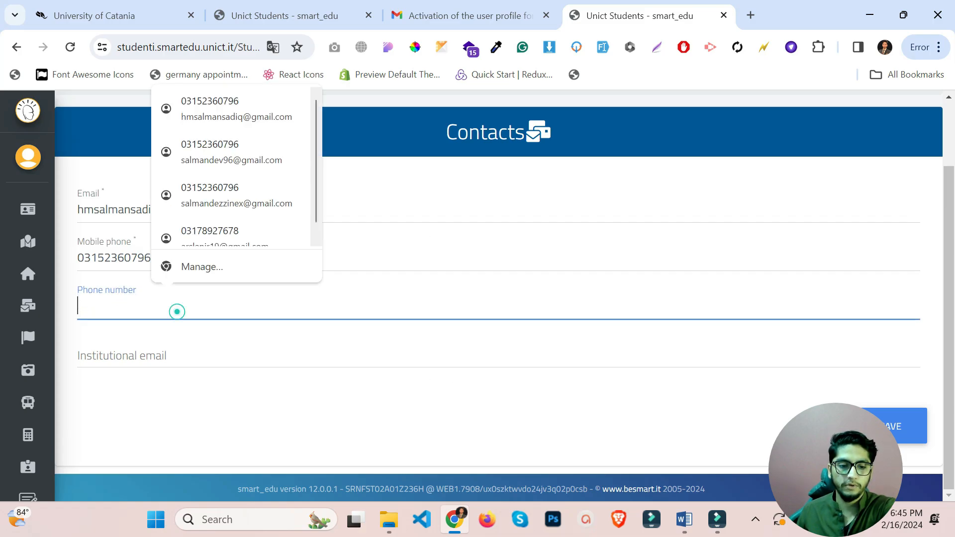
click(237, 110)
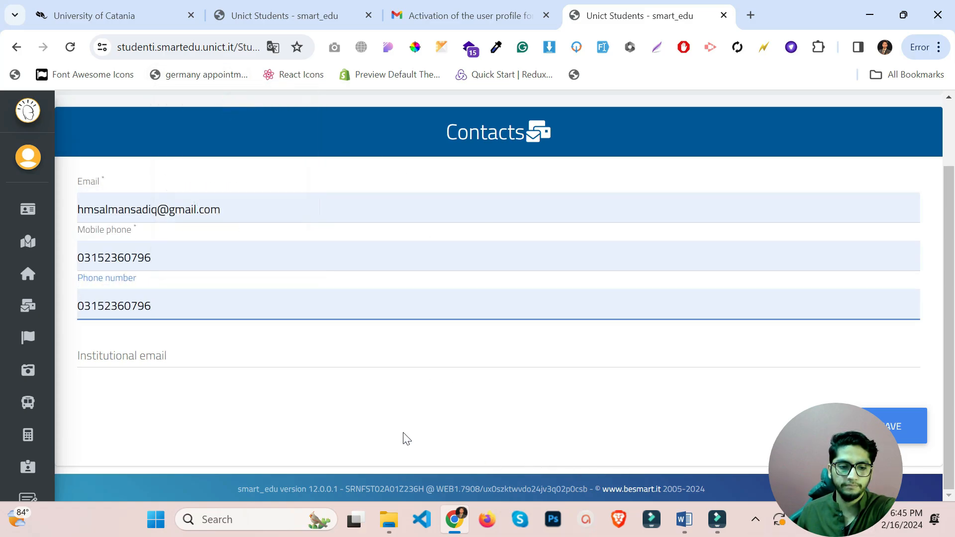
triple_click(215, 211)
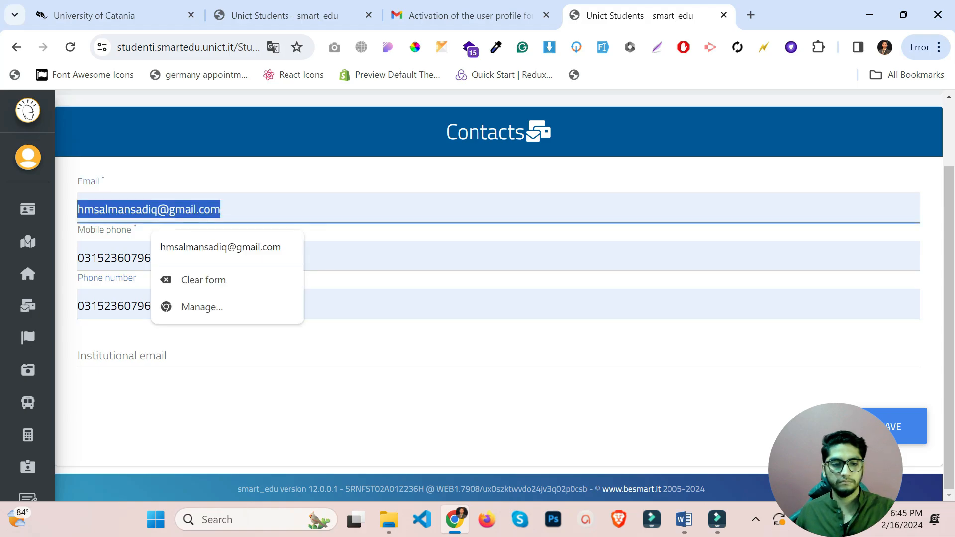
click(914, 442)
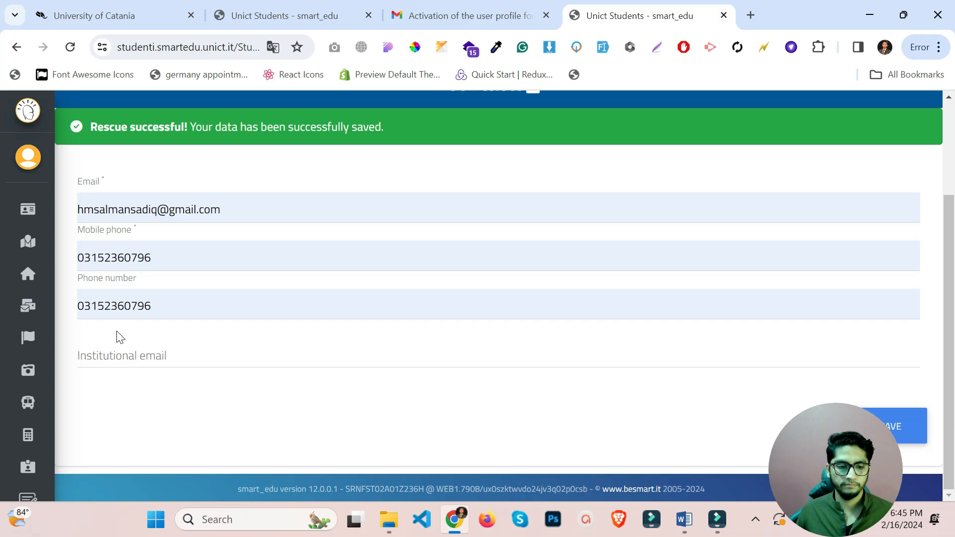
On the Citizenship page, choose Pakistan as citizenship status and save it.
mouse_move(70, 240)
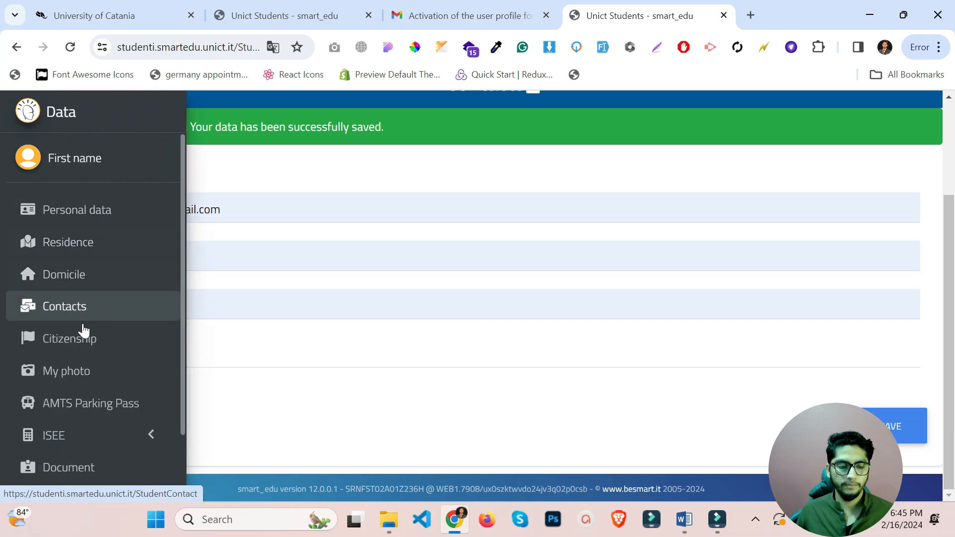
click(82, 339)
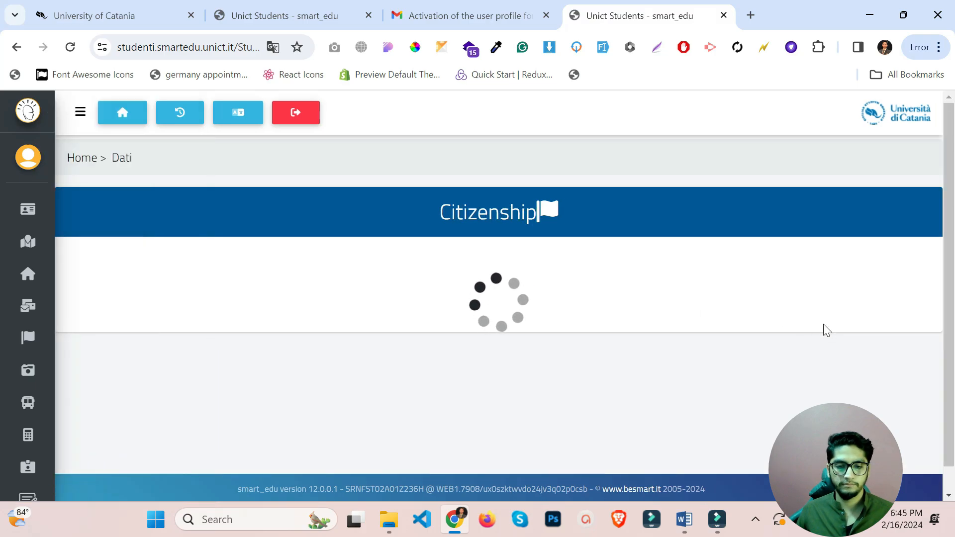
scroll(492, 260, down, 1)
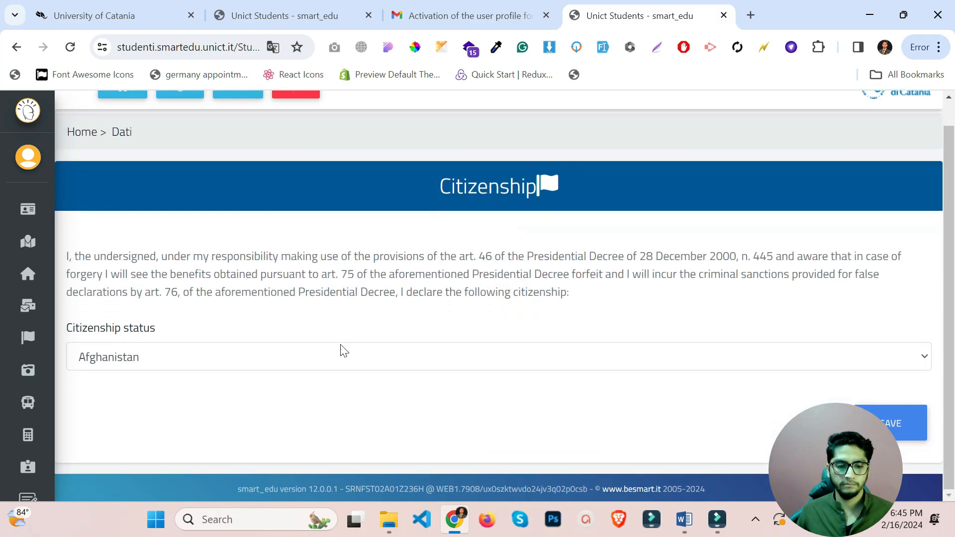
click(348, 359)
key(p)
key(Down)
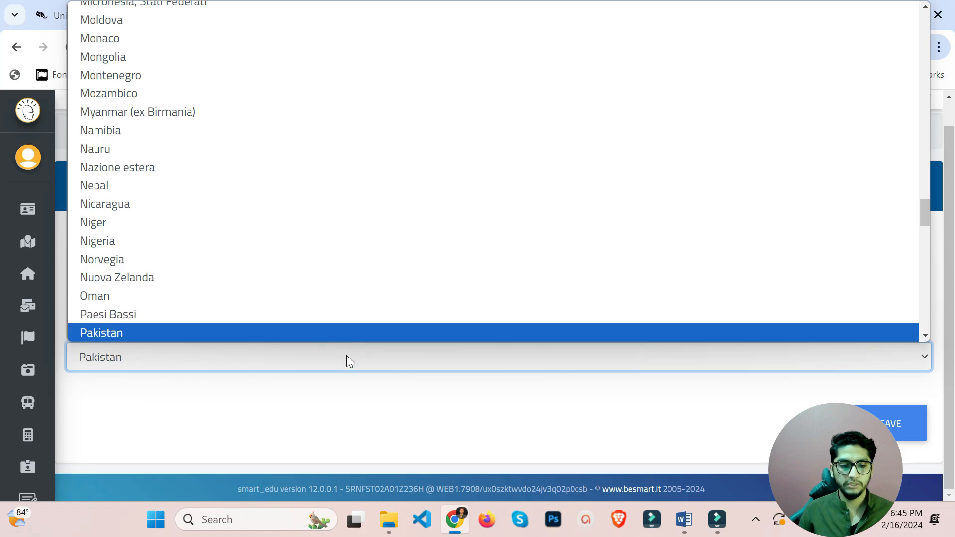
key(Return)
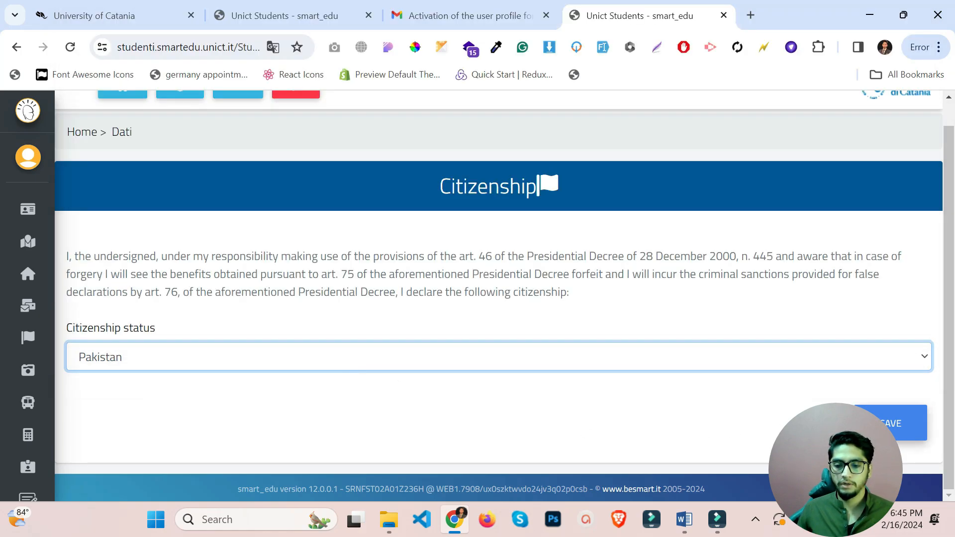
click(890, 423)
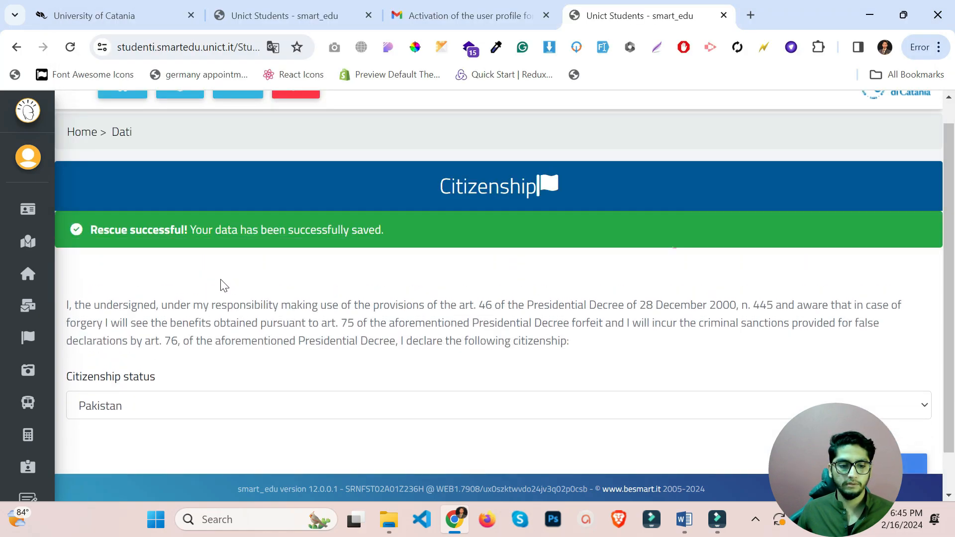
Upload a portrait file on the My photo page and drag the crop box over the photo.
mouse_move(30, 291)
click(92, 374)
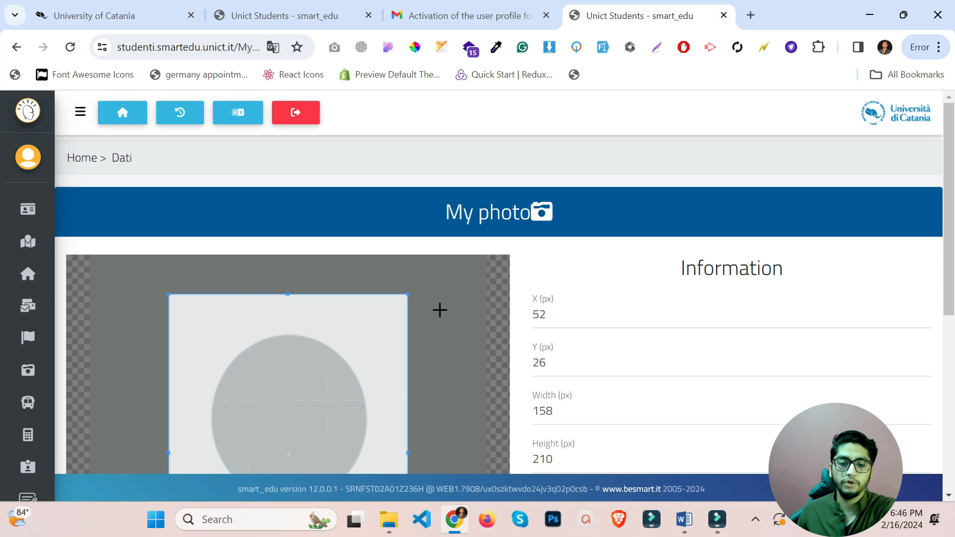
scroll(356, 315, down, 4)
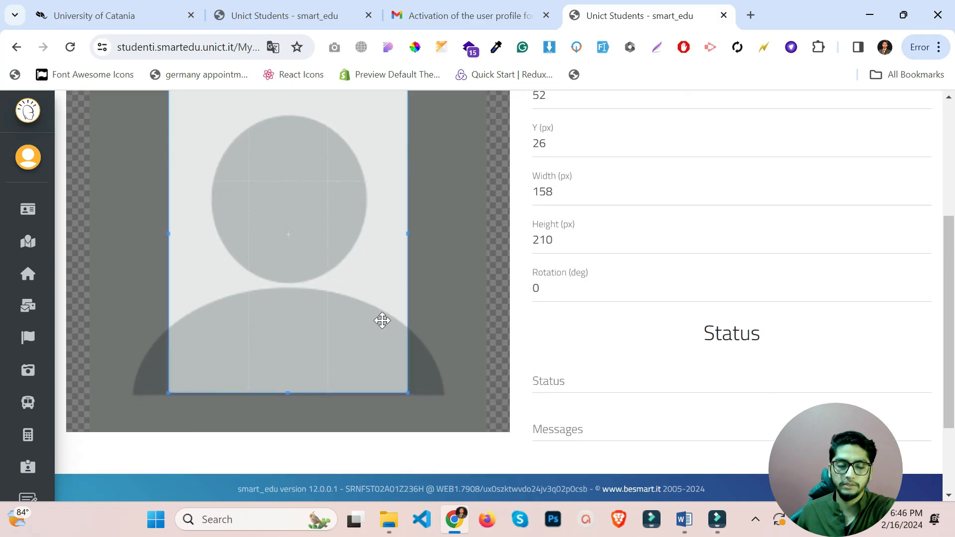
scroll(381, 321, up, 4)
scroll(382, 321, down, 6)
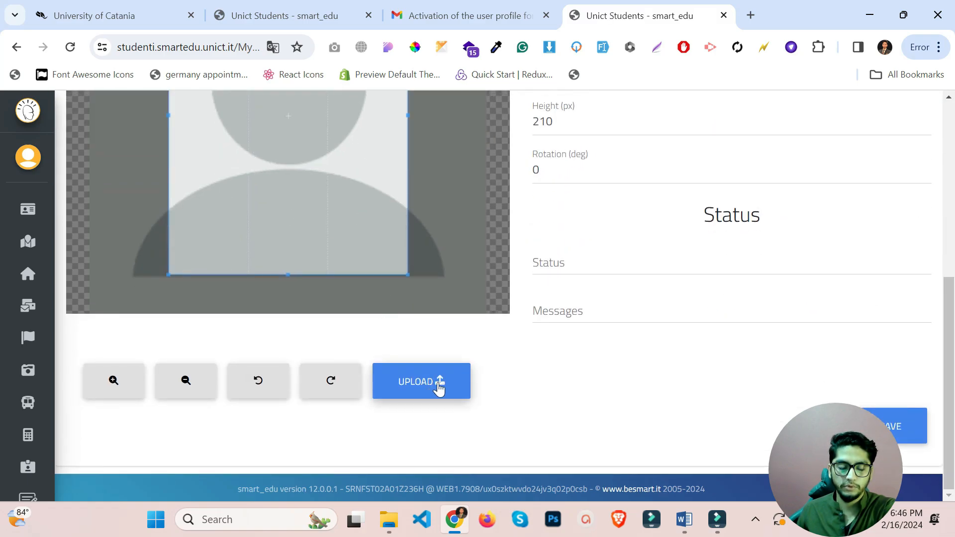
click(431, 383)
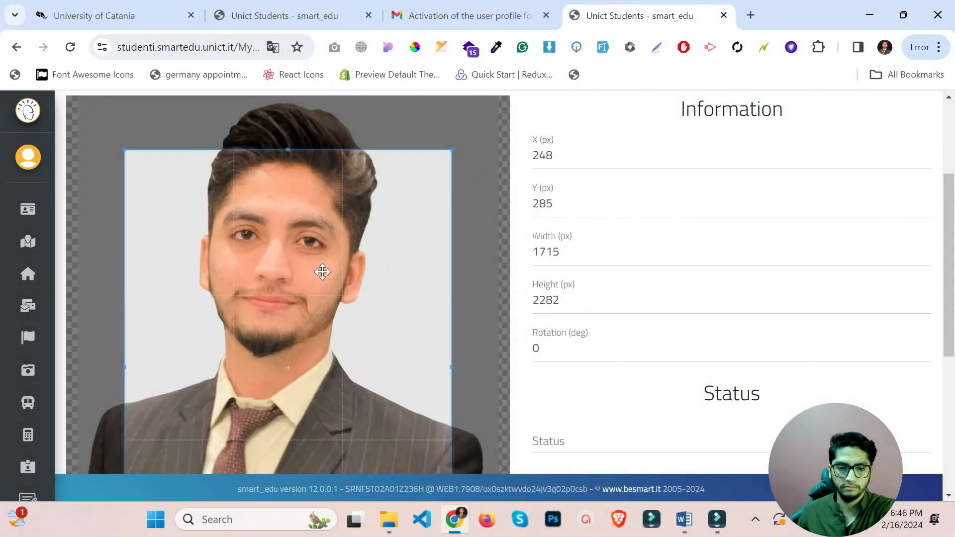
drag(322, 271, 305, 202)
scroll(641, 336, down, 6)
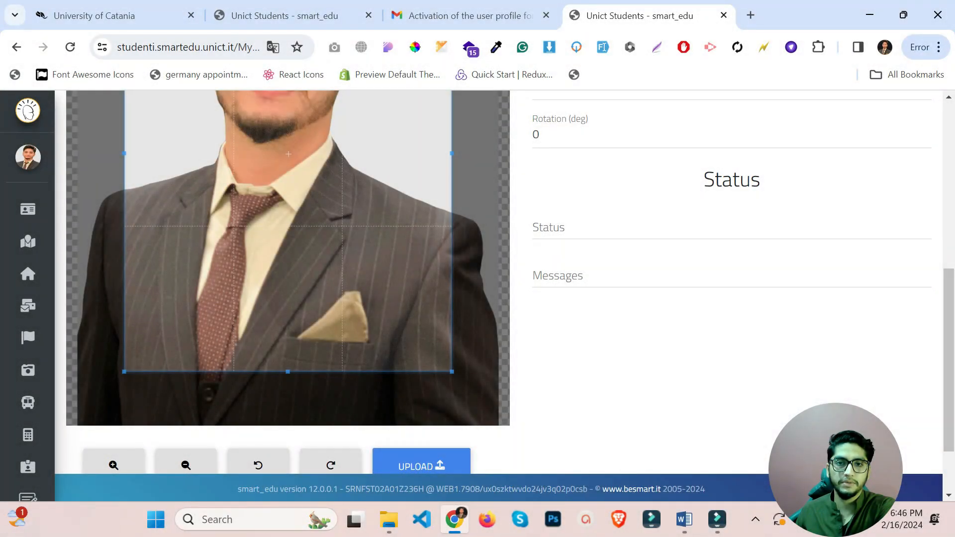
scroll(631, 294, up, 10)
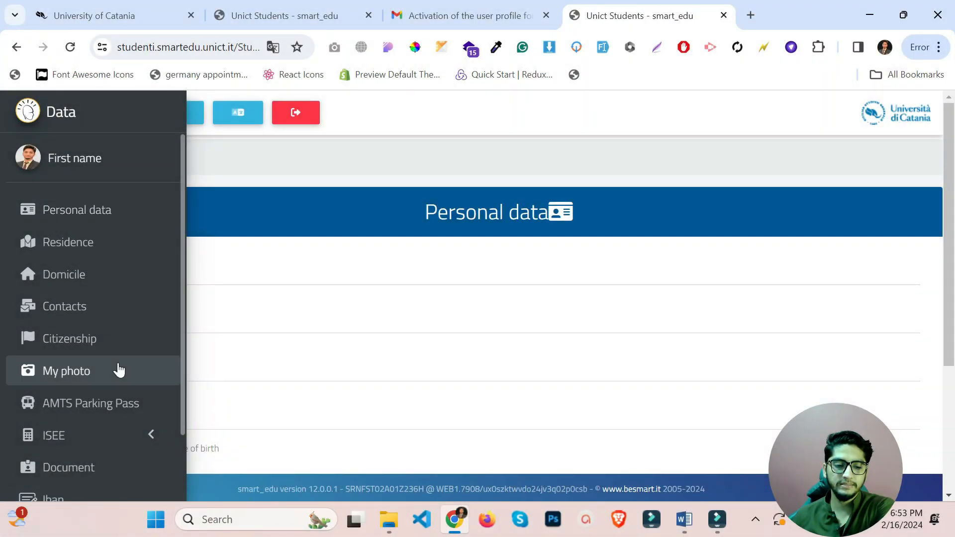
scroll(118, 370, down, 2)
Open the Document page and check the issuing body Ministero and the passport number.
click(112, 385)
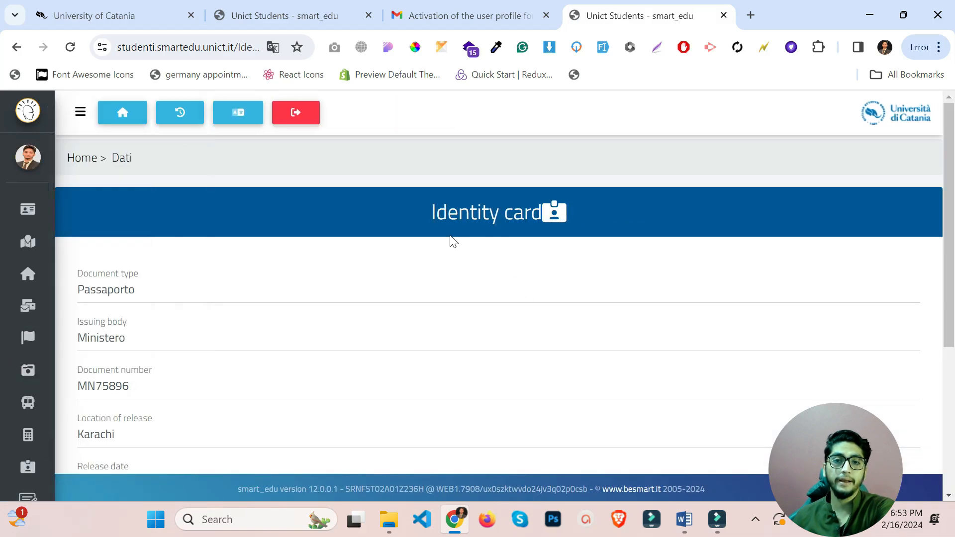
scroll(451, 240, down, 3)
scroll(354, 214, up, 2)
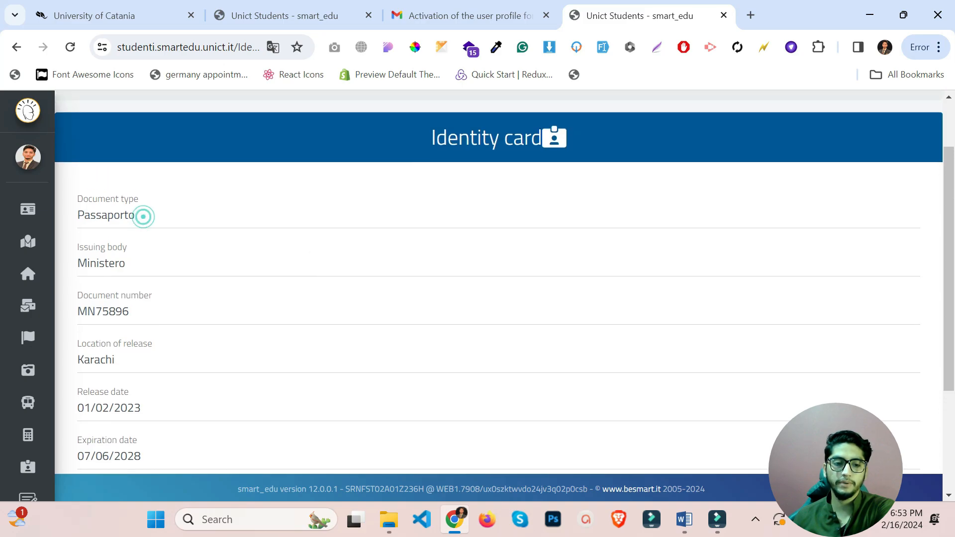
double_click(143, 264)
click(143, 264)
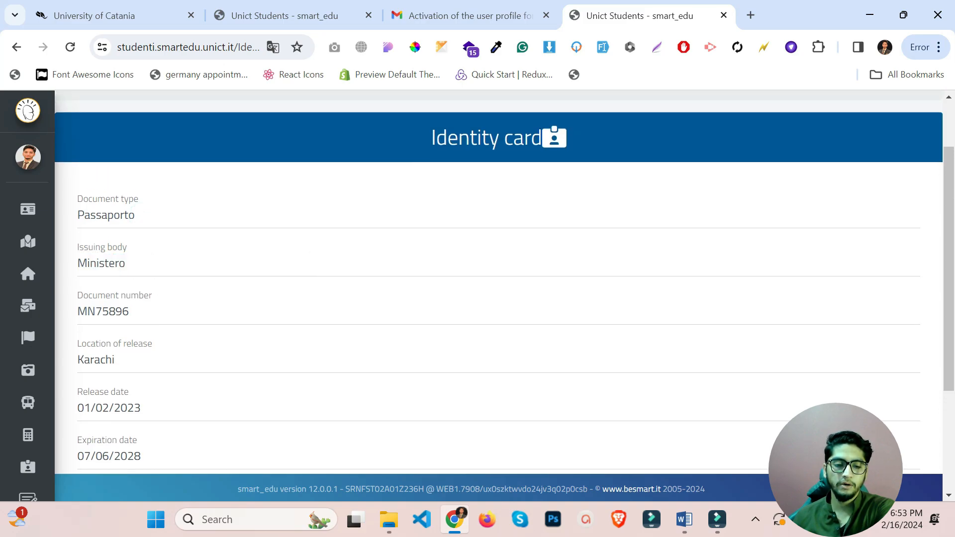
drag(149, 311, 77, 315)
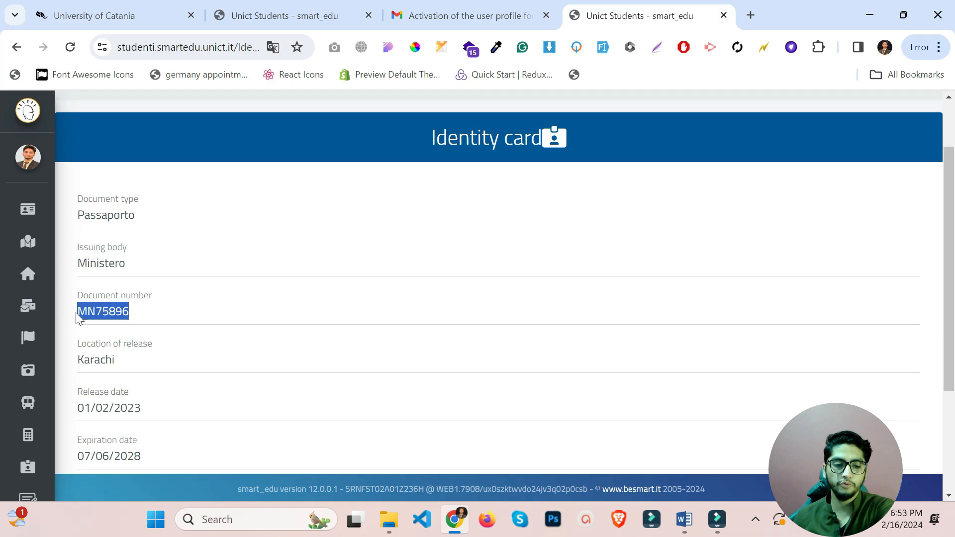
Check the passport's release in Karachi, expiry 07/06/2028, and the attached syllabus.pdf.
scroll(497, 284, down, 3)
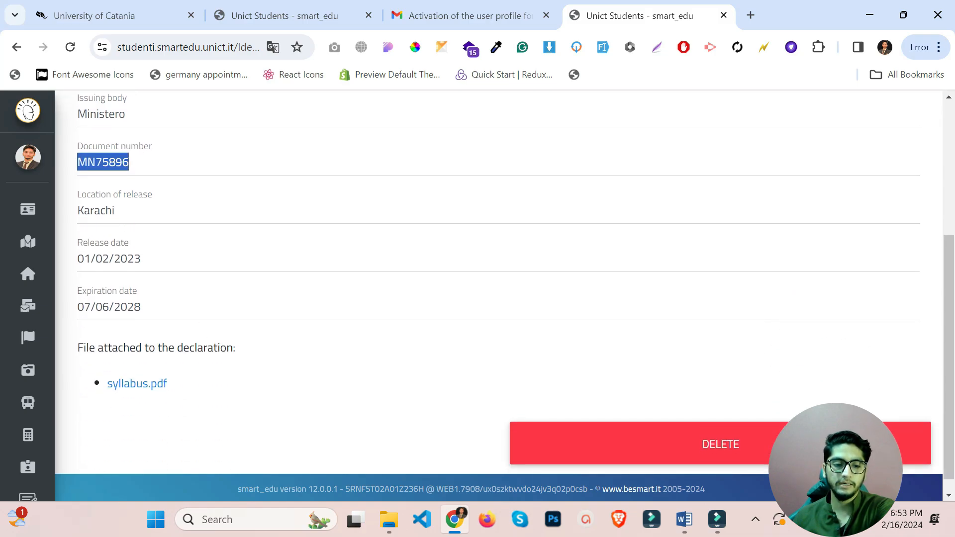
drag(173, 260, 91, 259)
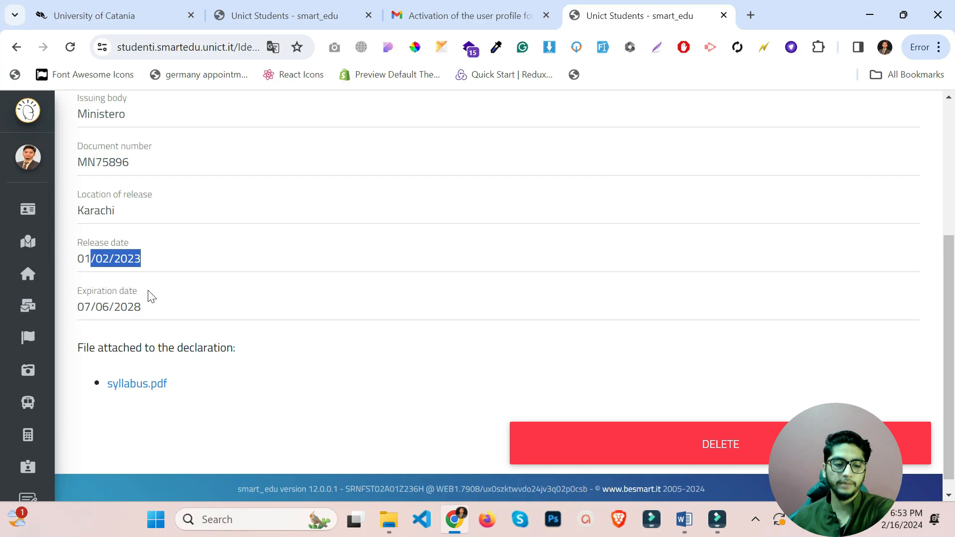
drag(149, 307, 102, 306)
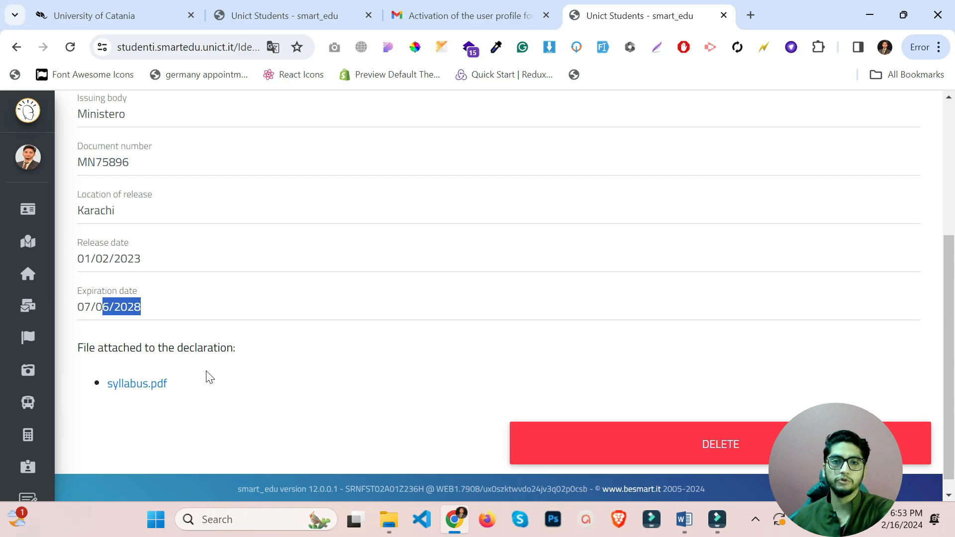
scroll(207, 376, down, 1)
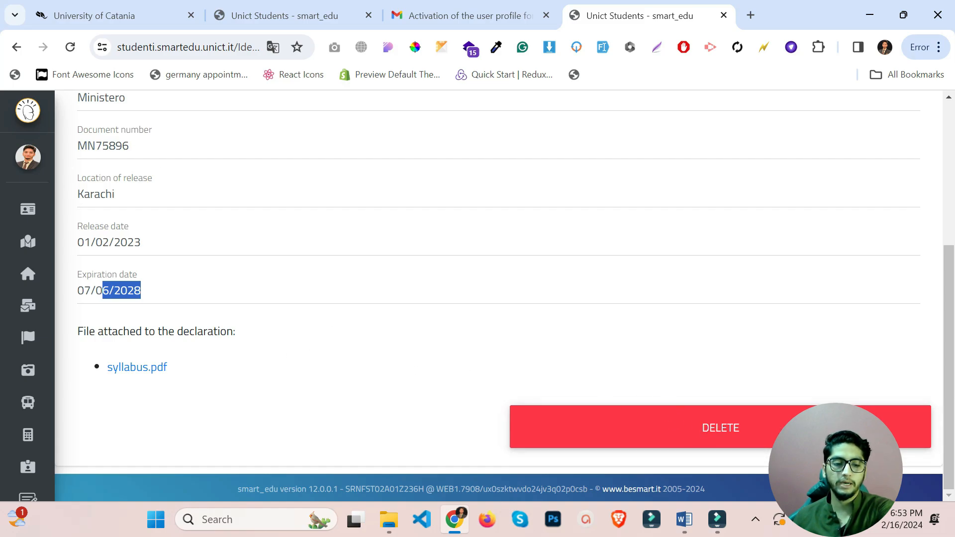
mouse_move(189, 284)
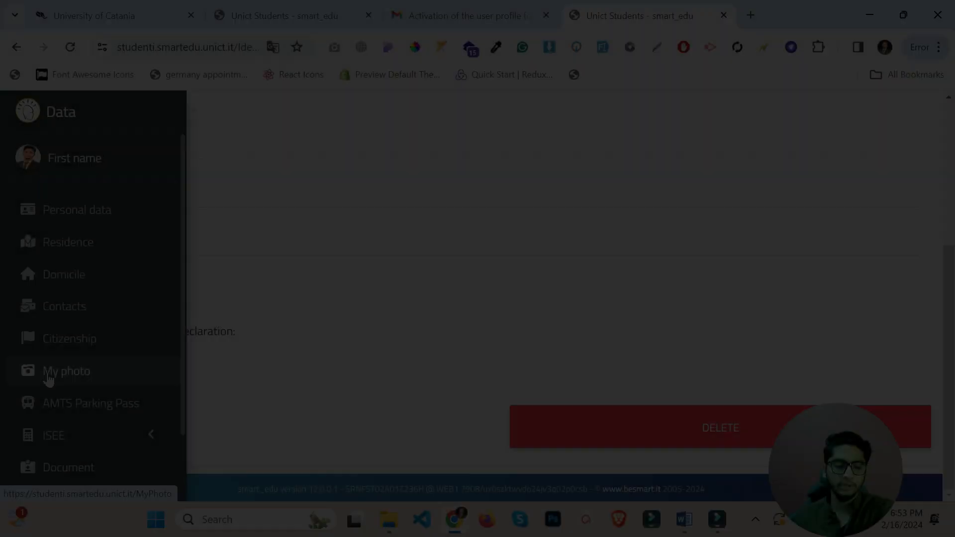
scroll(70, 373, down, 2)
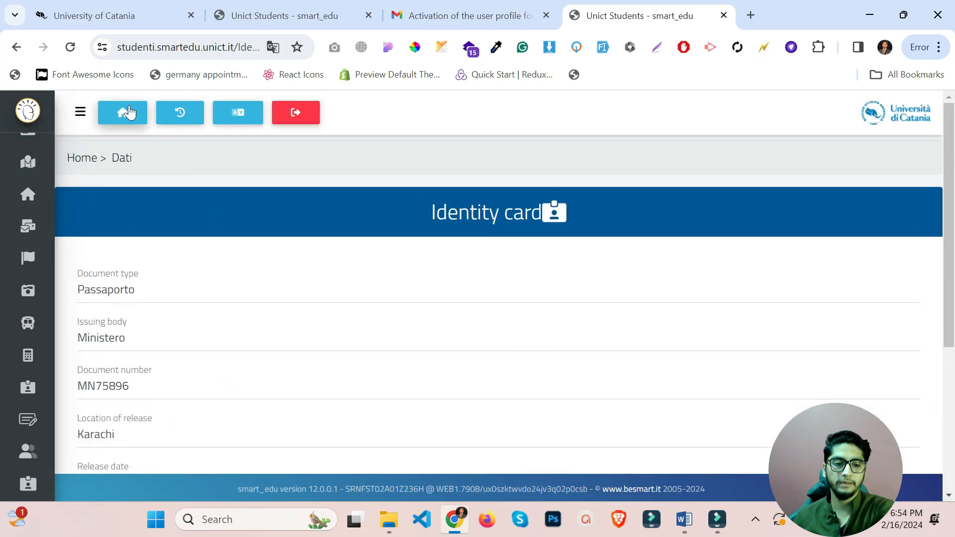
Return to the portal home and enter the Enrollments and entrance tests section.
click(128, 112)
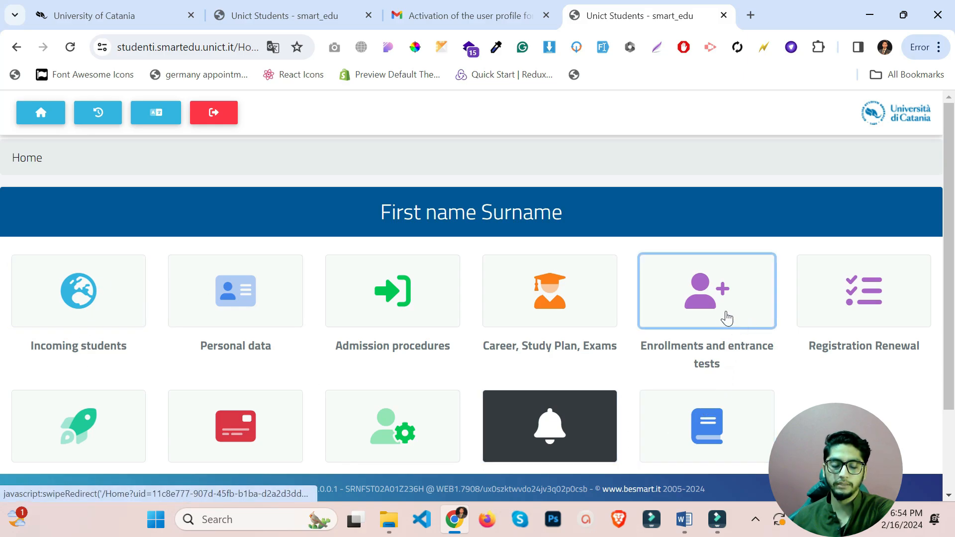
click(710, 306)
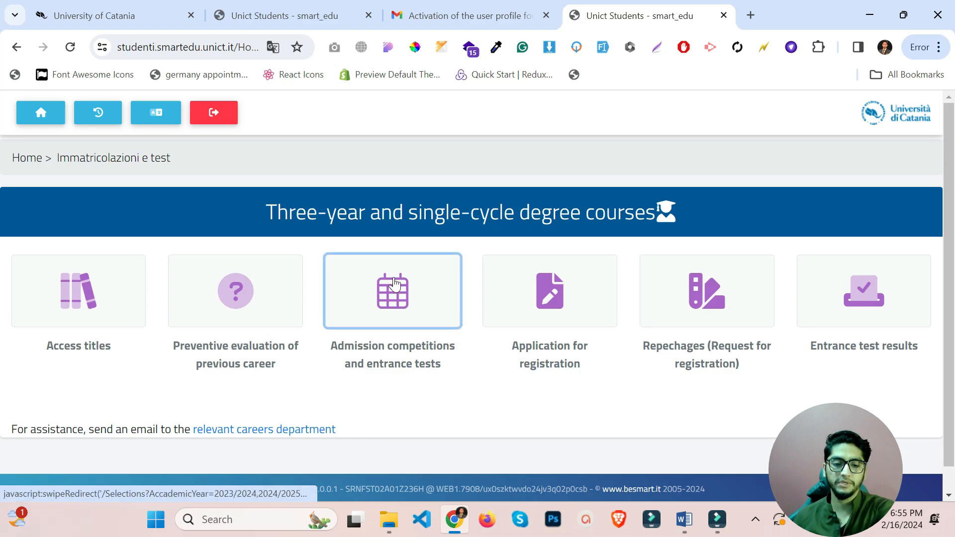
Check Admission competitions and entrance tests, note none are available, and go back to Immatricolazioni e test.
click(401, 310)
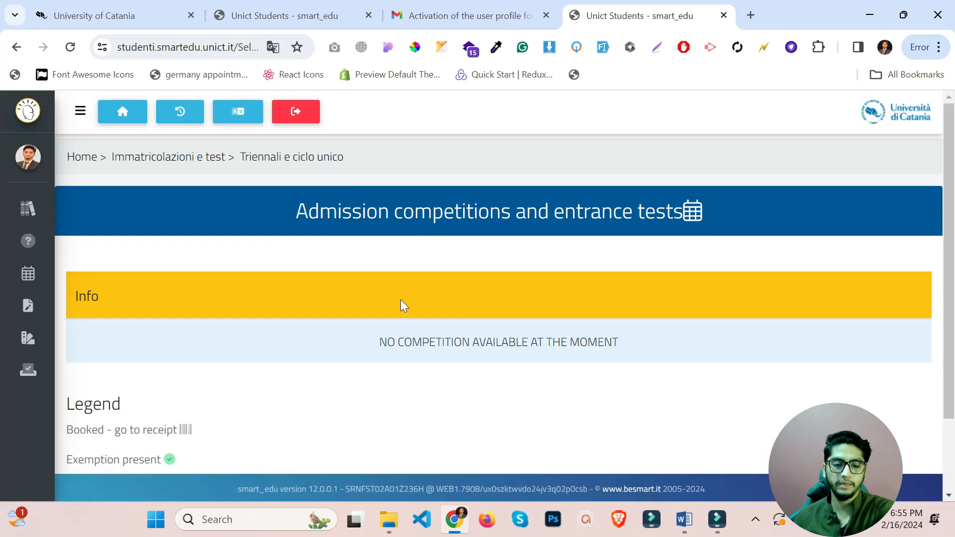
scroll(403, 306, down, 2)
drag(377, 251, 619, 267)
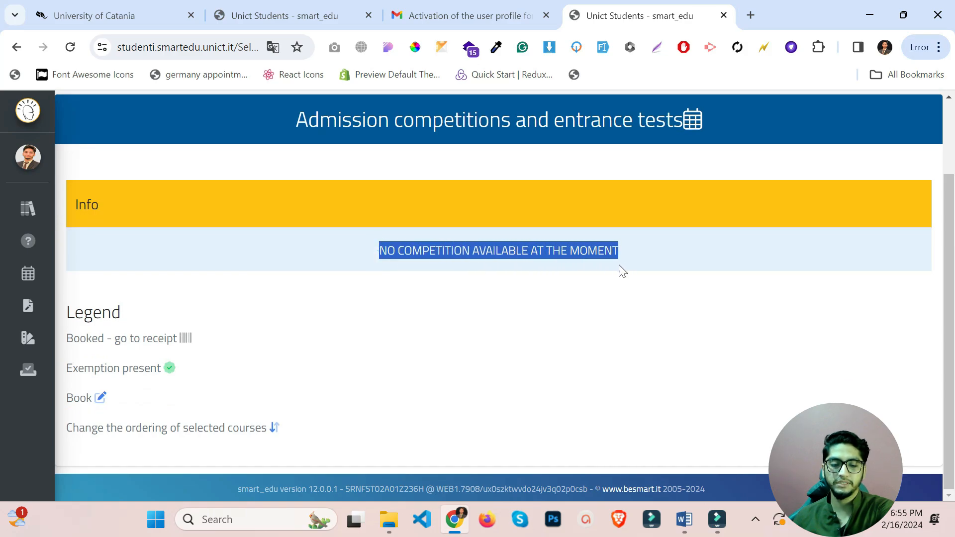
scroll(276, 226, up, 2)
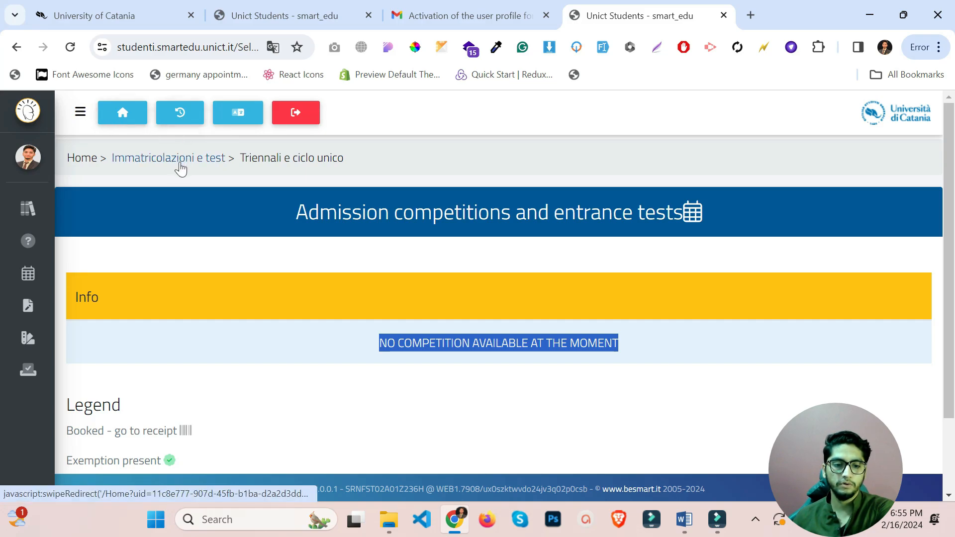
click(162, 160)
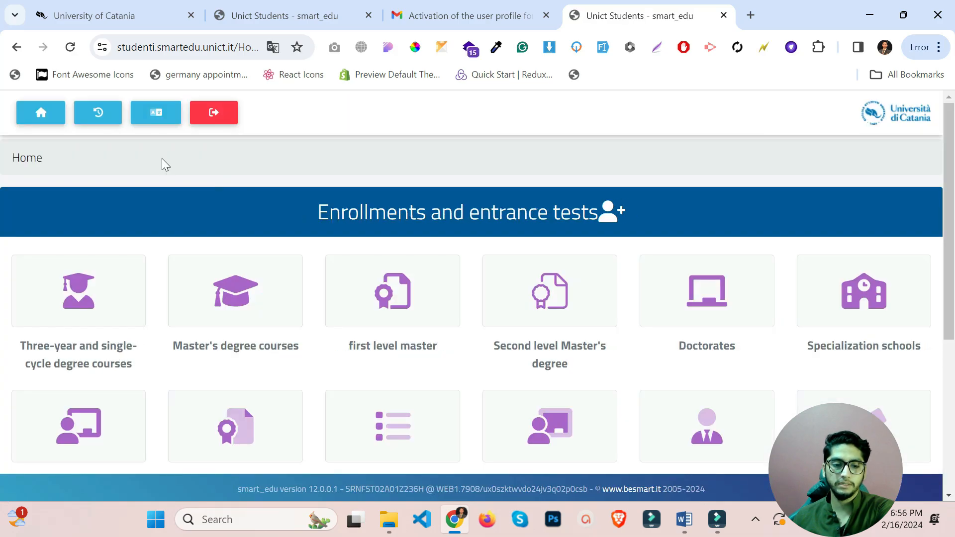
click(258, 311)
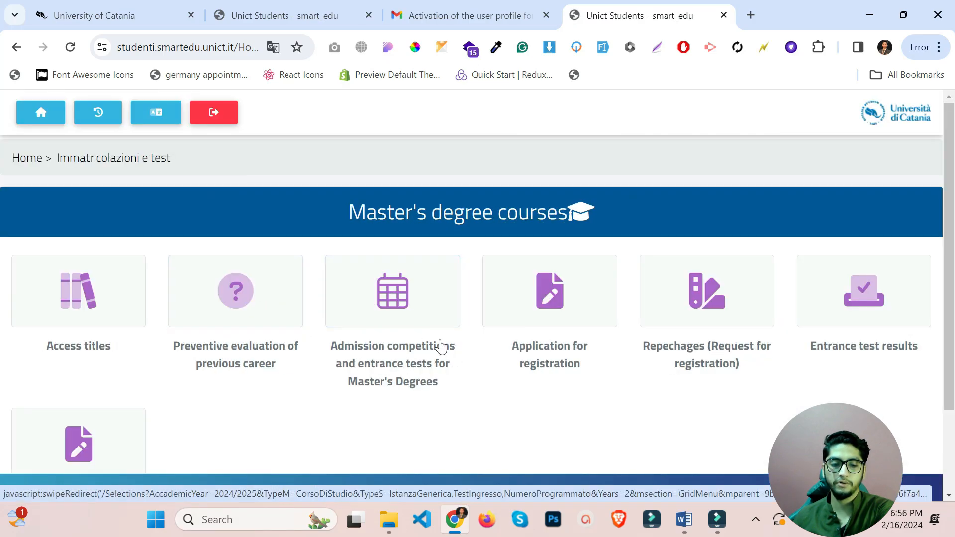
click(393, 265)
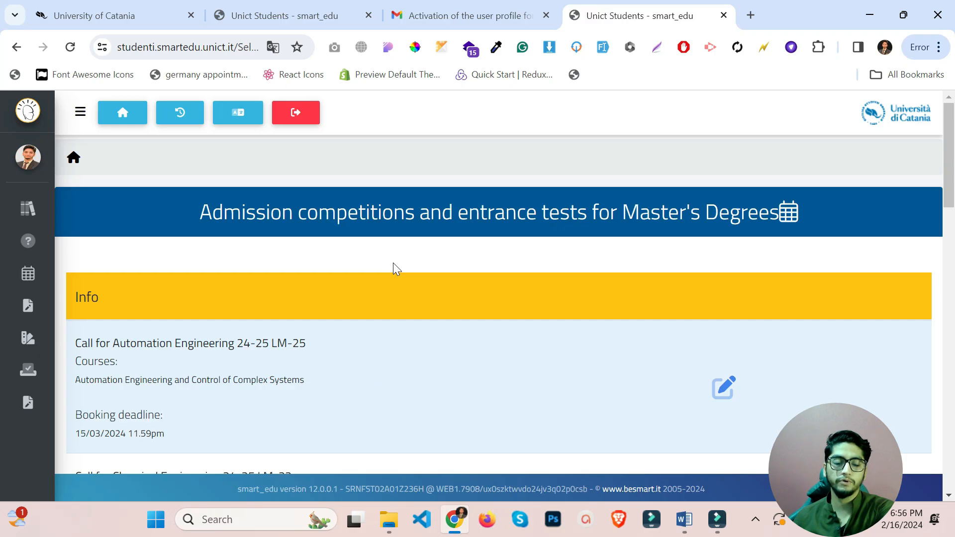
scroll(393, 263, down, 2)
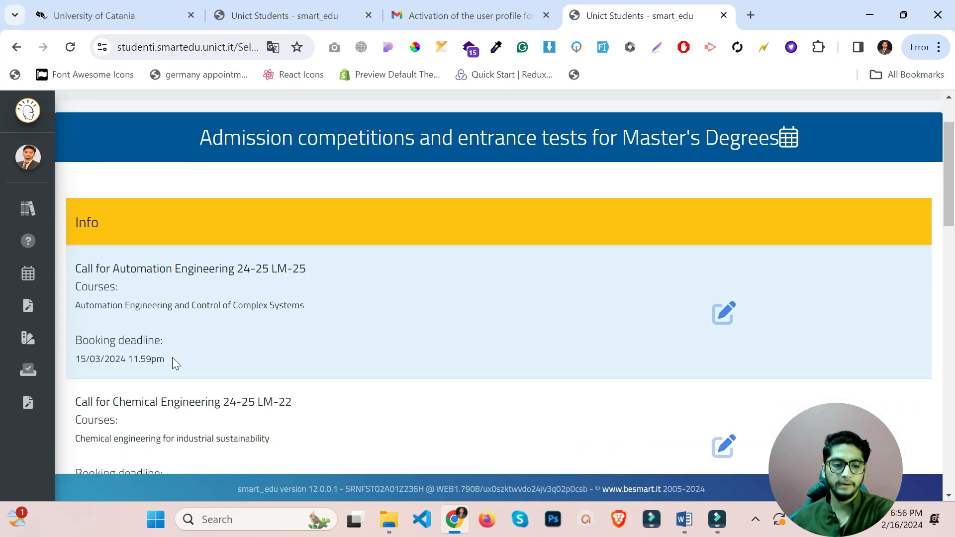
drag(172, 357, 72, 366)
scroll(228, 378, down, 3)
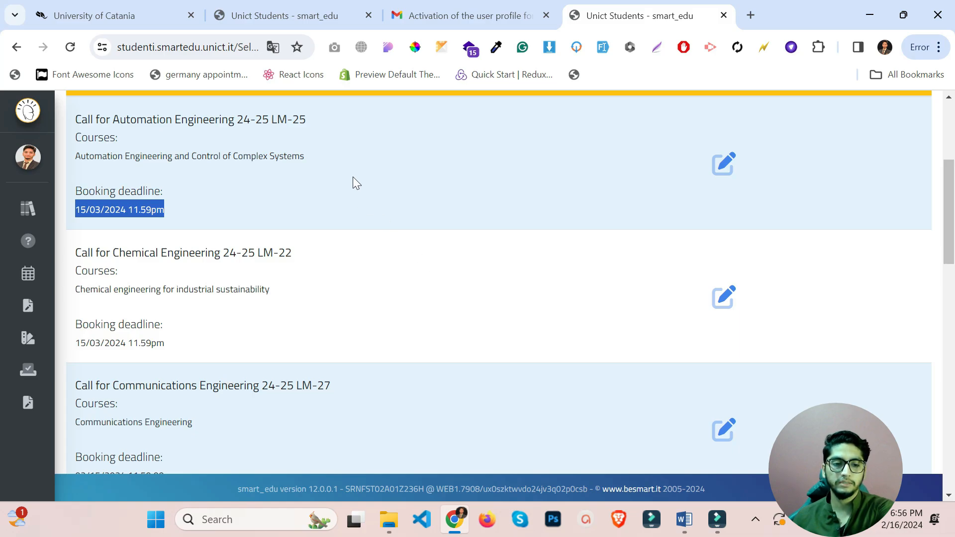
scroll(315, 206, up, 2)
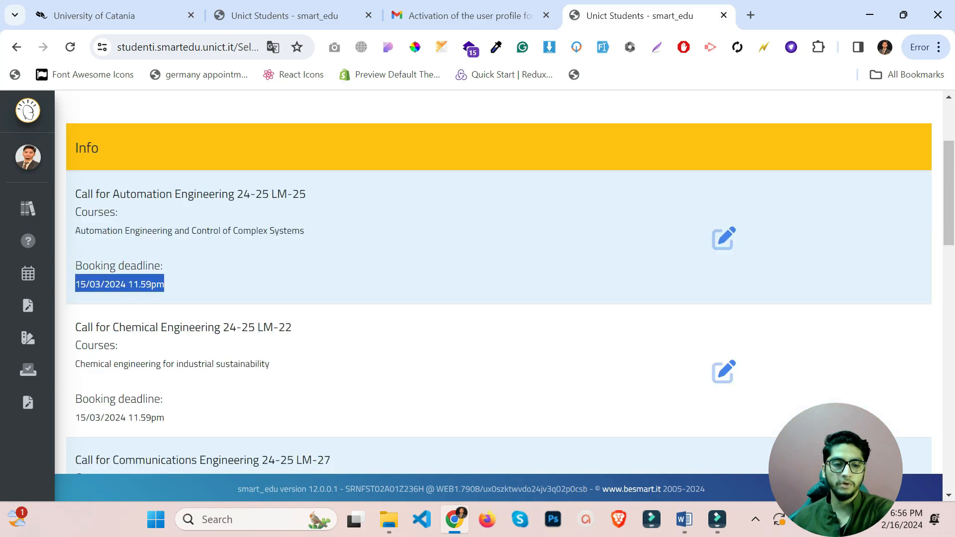
scroll(235, 210, down, 1)
scroll(235, 210, down, 4)
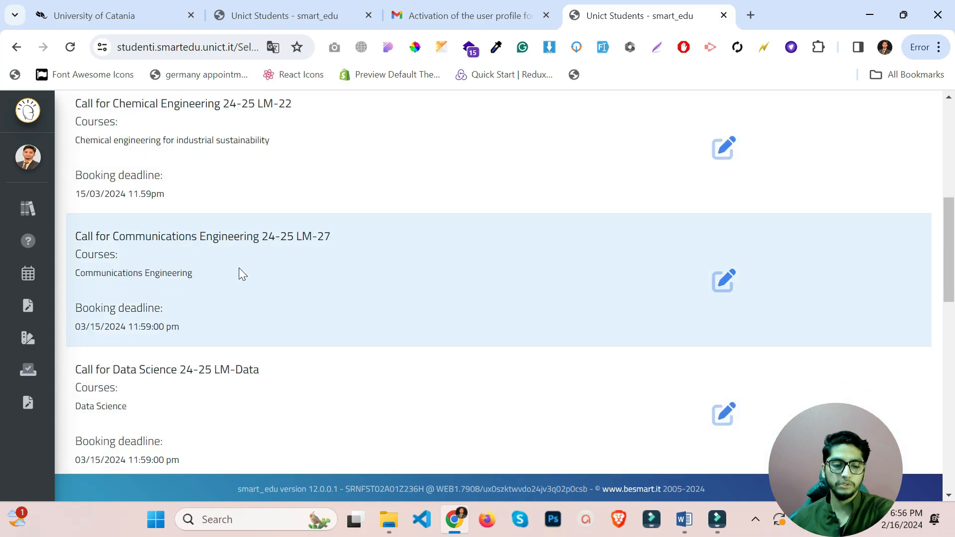
scroll(238, 269, down, 6)
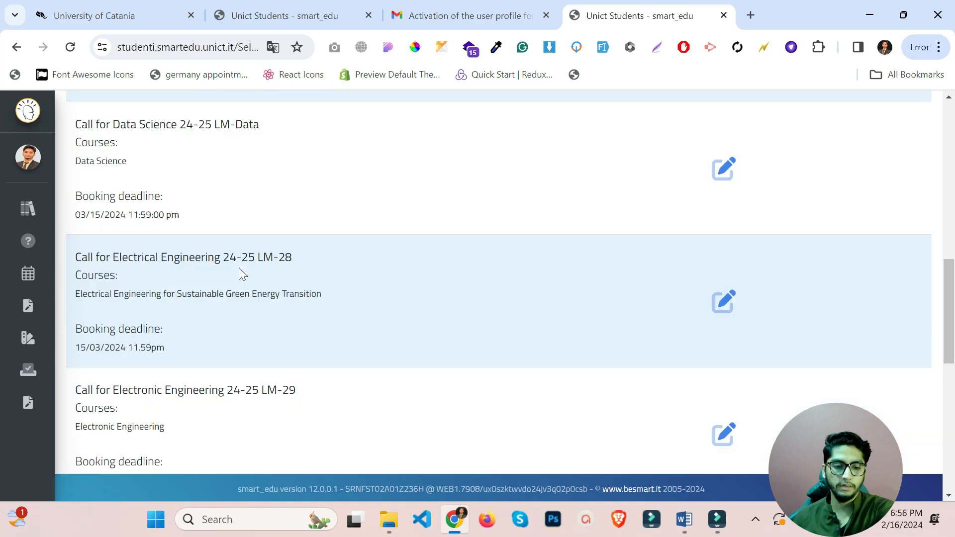
scroll(239, 274, down, 3)
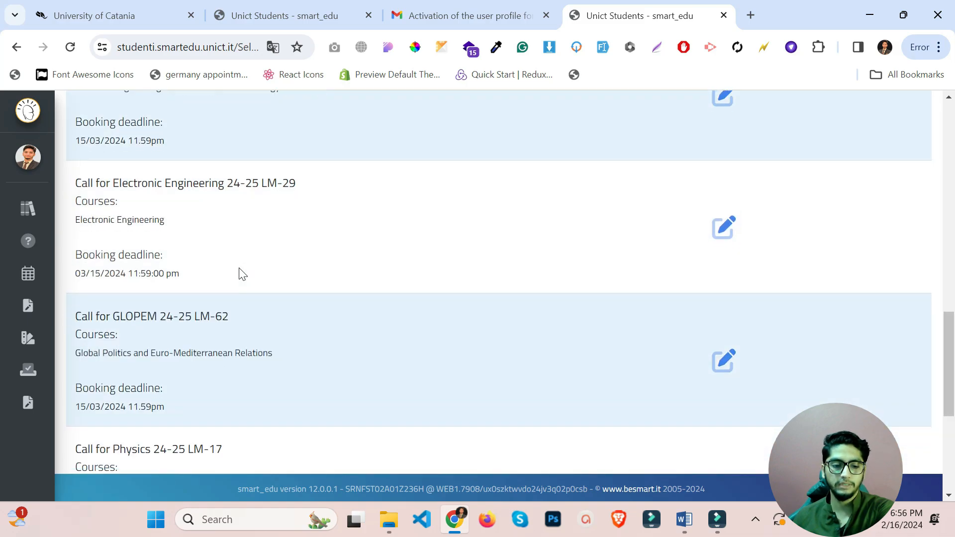
scroll(239, 269, down, 3)
scroll(239, 269, down, 3)
scroll(239, 269, up, 3)
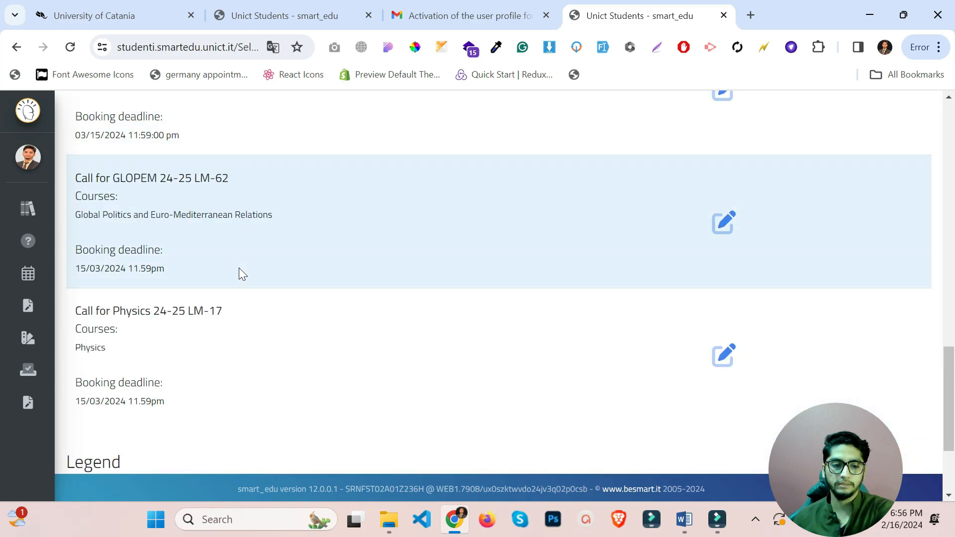
drag(109, 311, 159, 311)
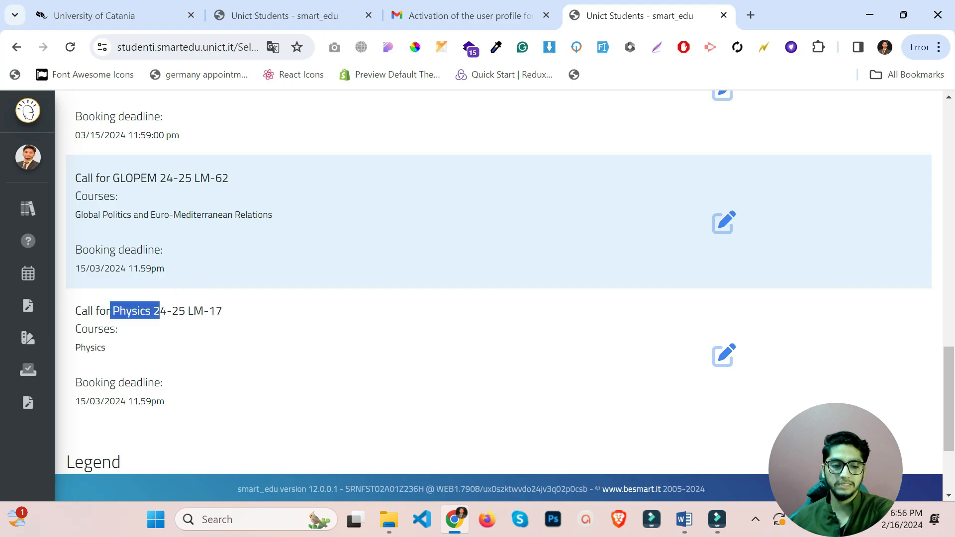
click(149, 341)
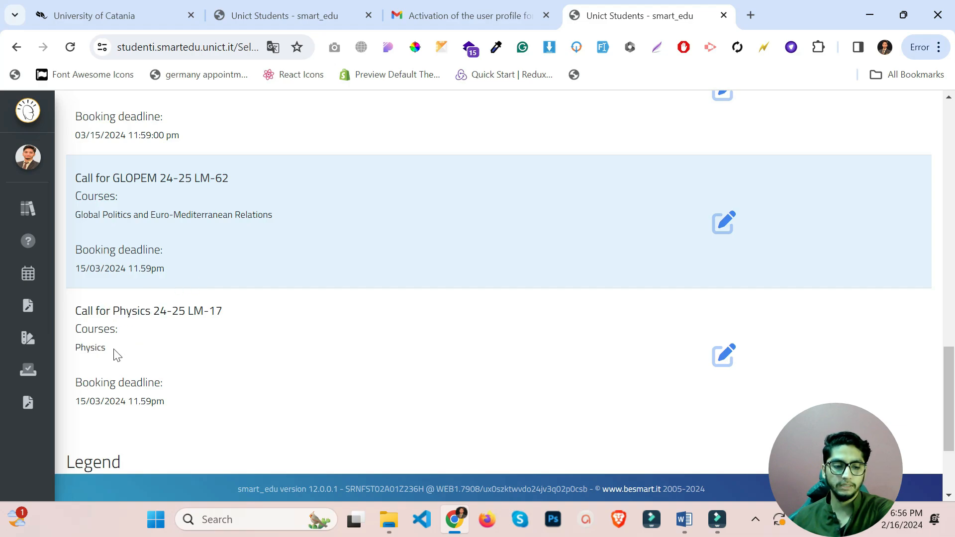
drag(115, 354, 81, 347)
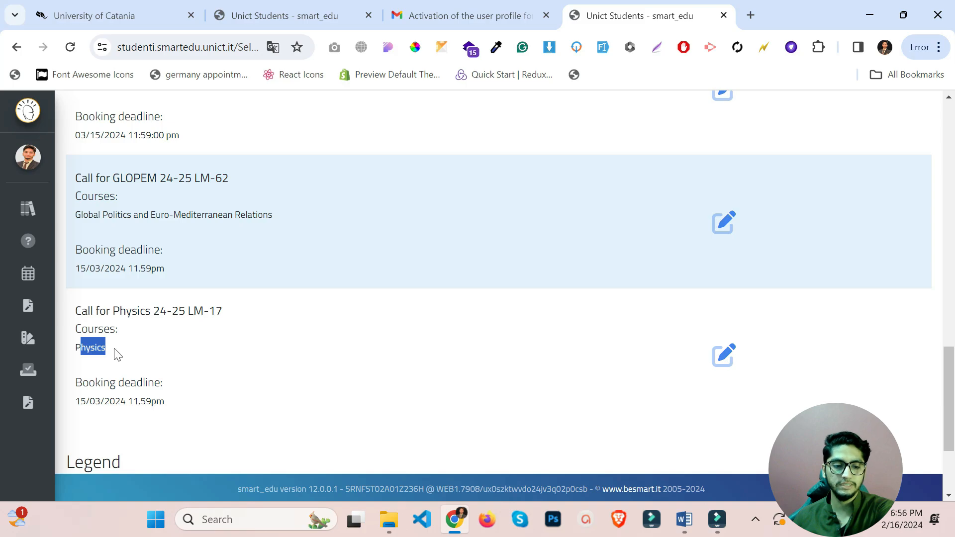
drag(80, 401, 147, 416)
scroll(180, 397, up, 1)
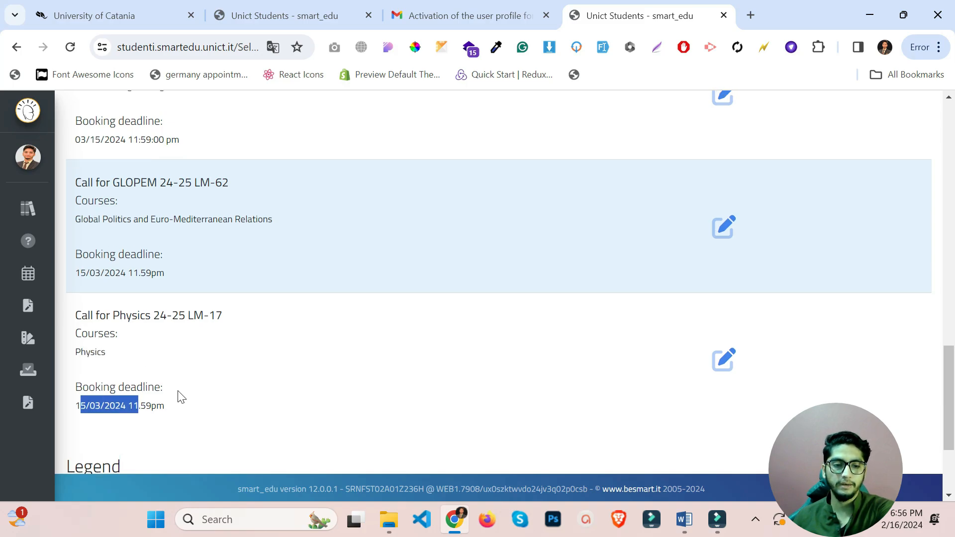
scroll(179, 396, up, 7)
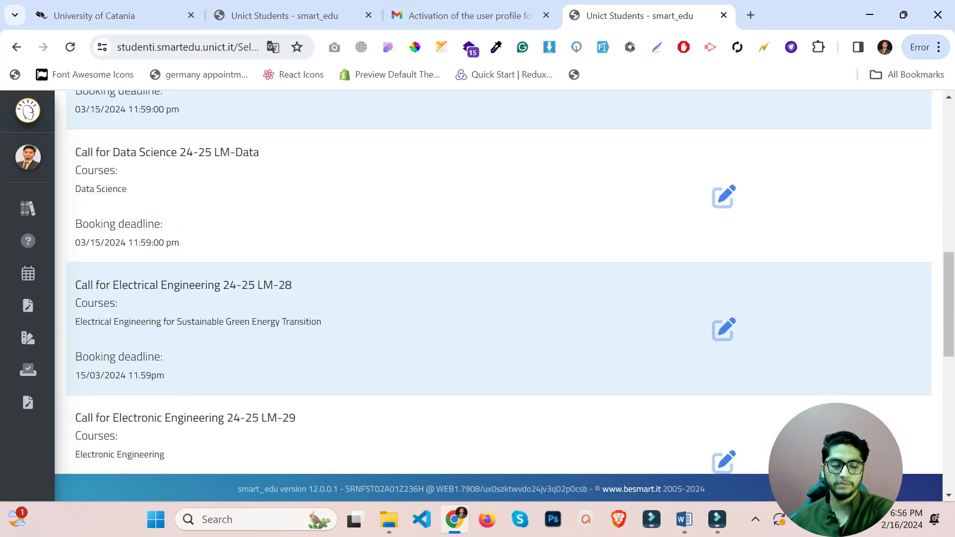
drag(119, 153, 189, 166)
click(230, 185)
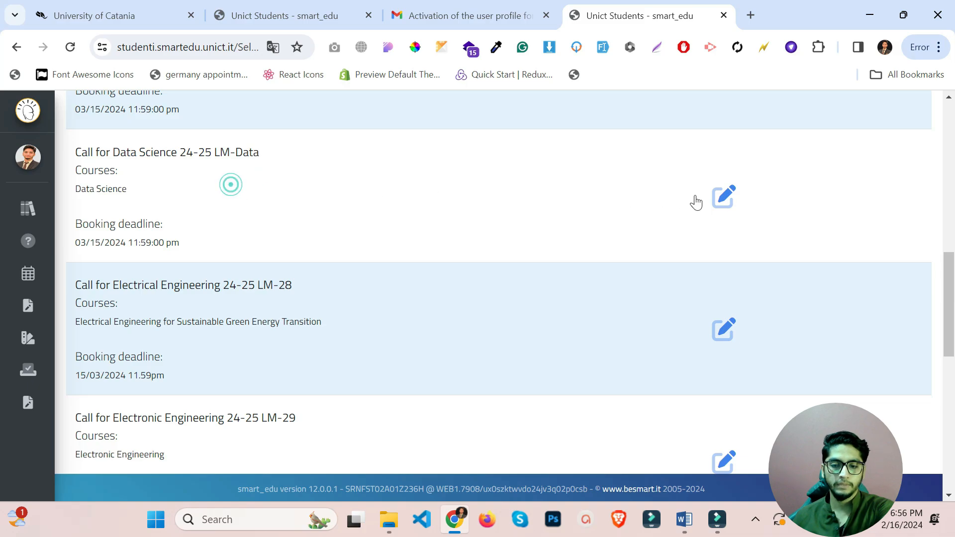
Select the Data Science 24-25 call, review its Choice made form, and confirm it.
click(730, 202)
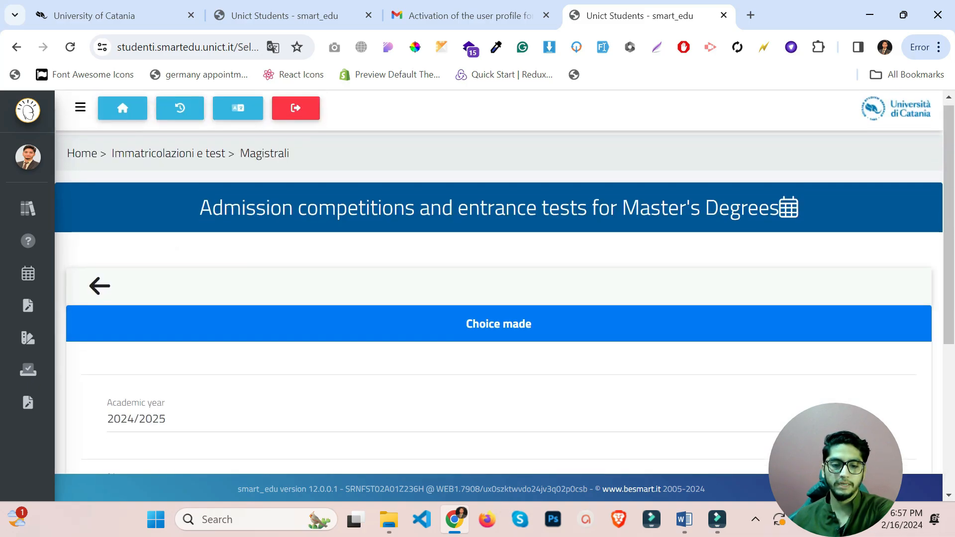
scroll(731, 204, down, 1)
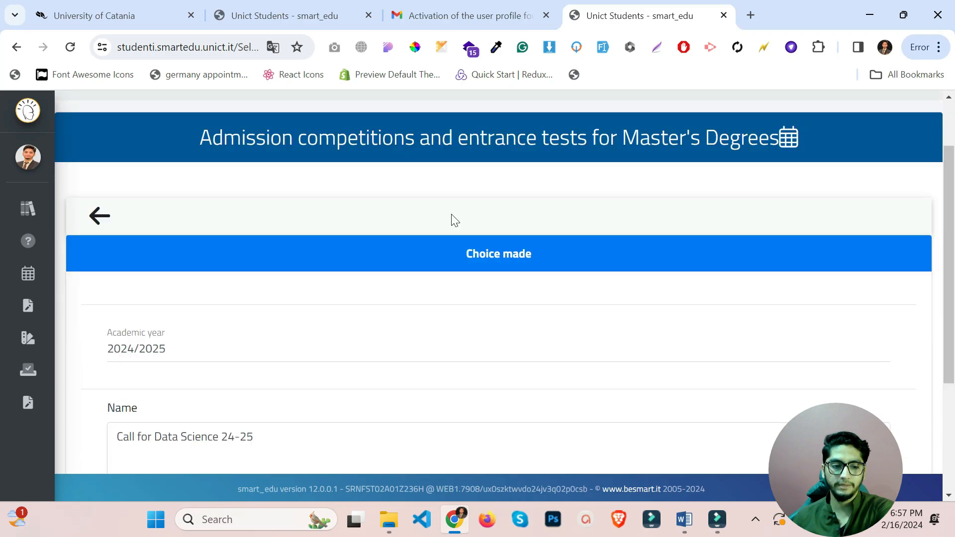
scroll(405, 219, down, 3)
scroll(403, 220, up, 3)
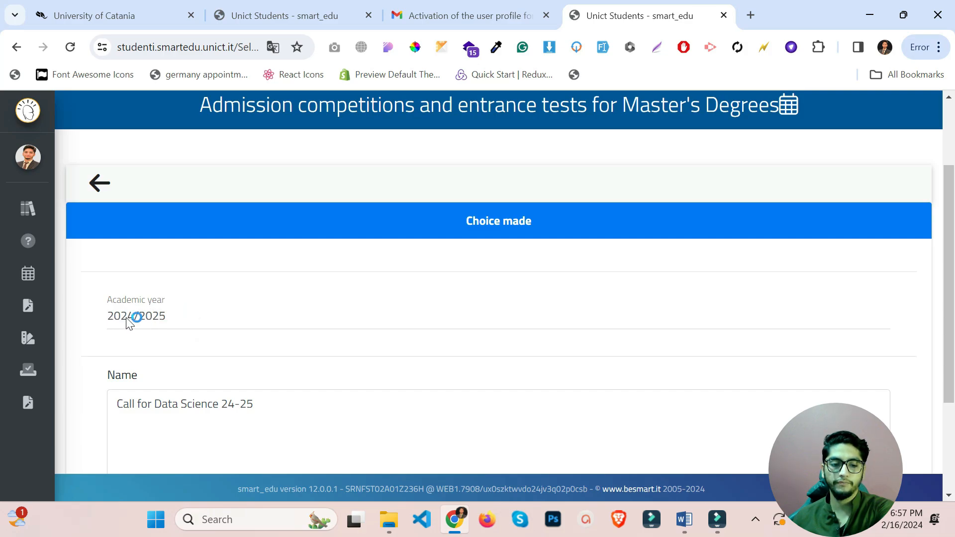
scroll(165, 314, down, 3)
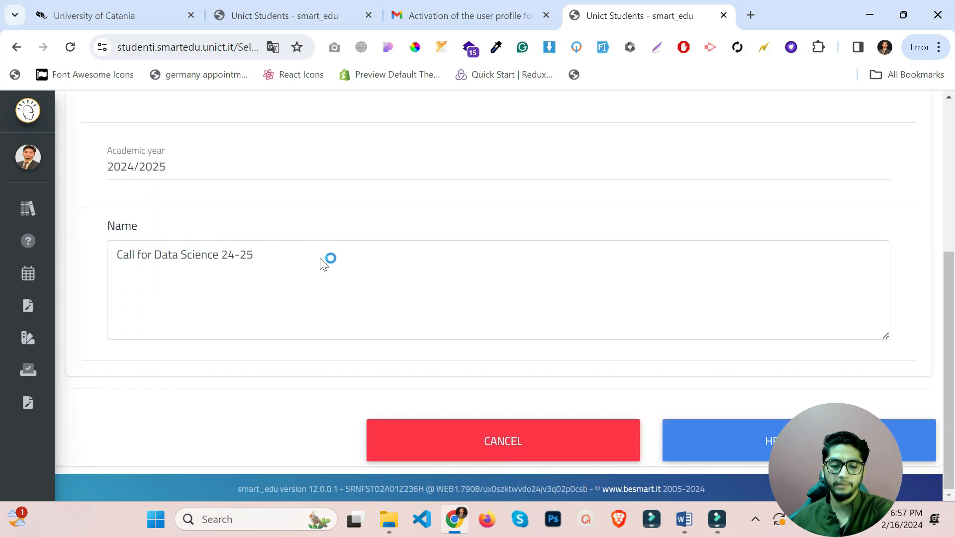
click(716, 441)
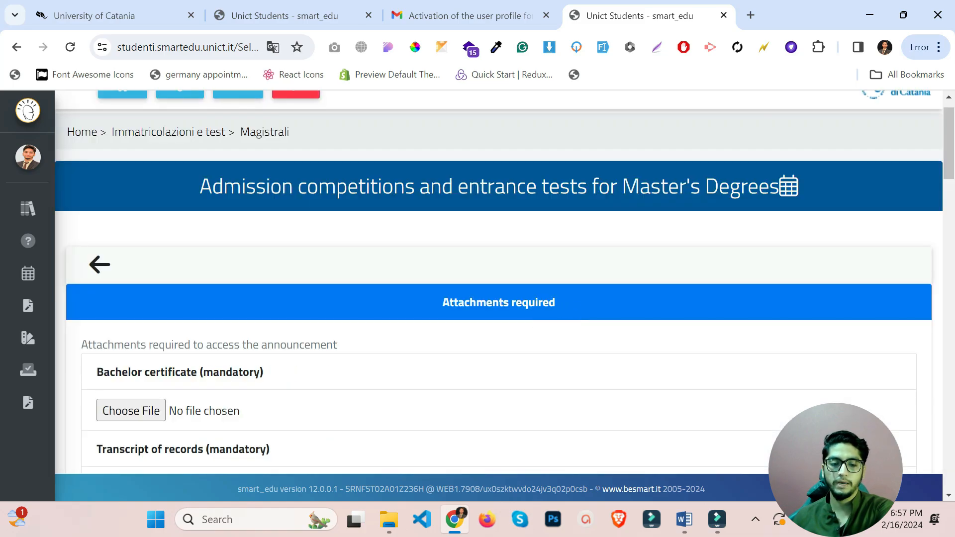
Review the Attachments required list and open the file picker for the Bachelor certificate.
drag(432, 308, 599, 324)
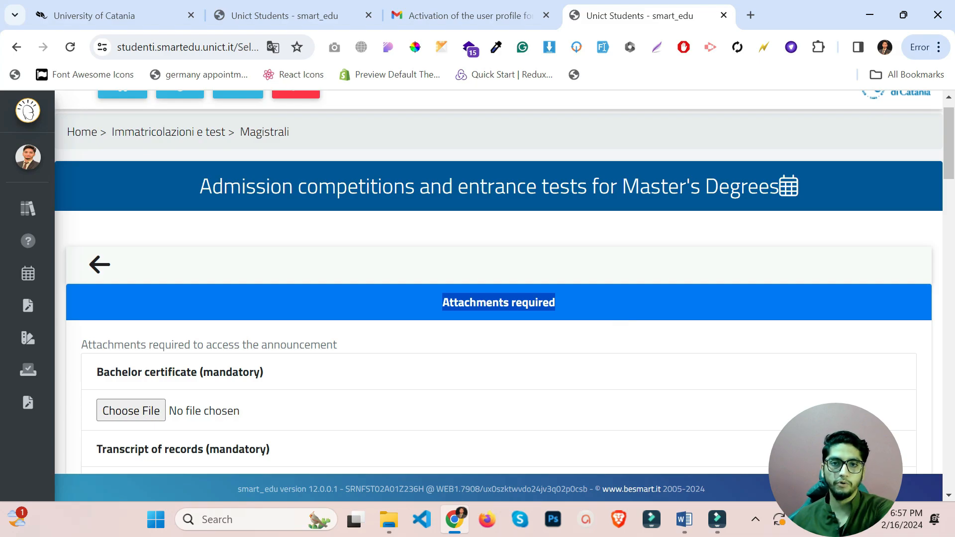
scroll(498, 296, down, 1)
scroll(214, 277, down, 3)
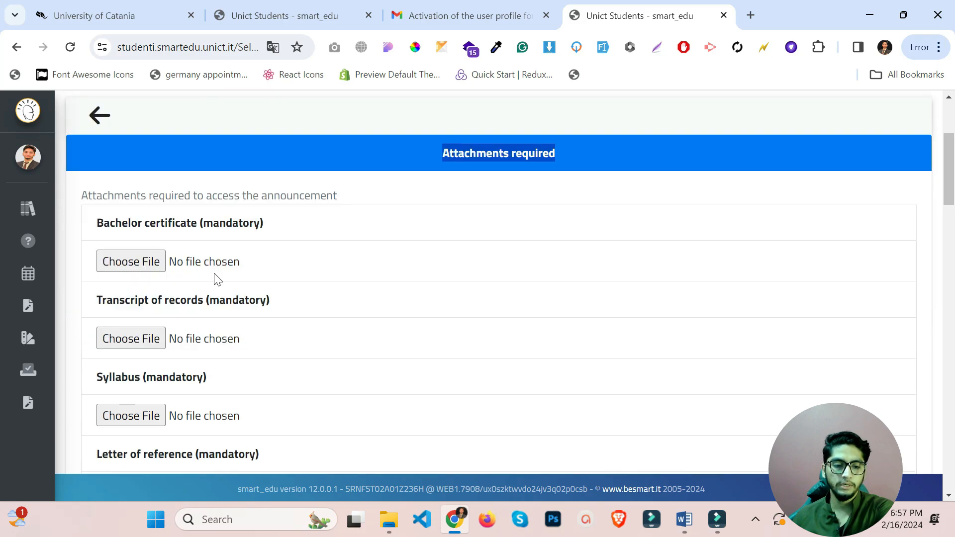
scroll(156, 268, down, 10)
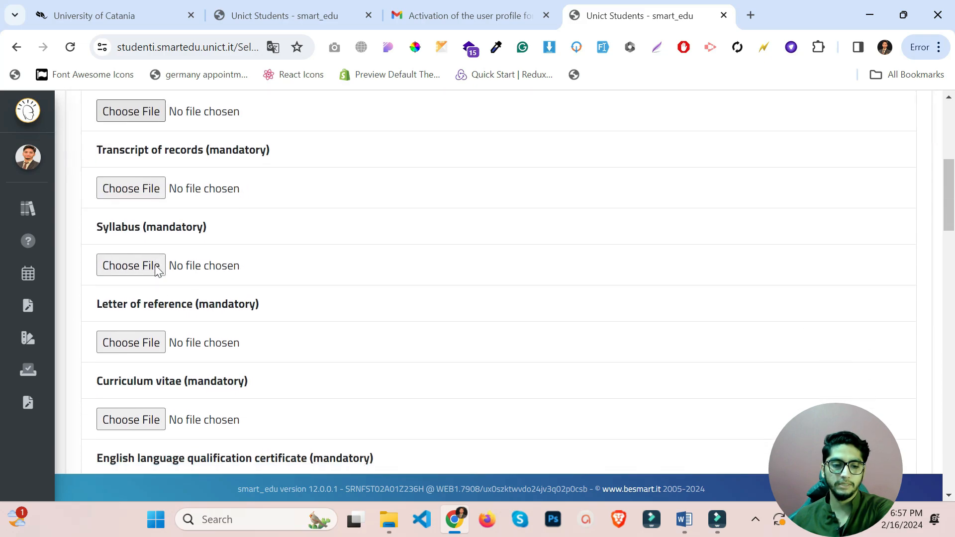
scroll(155, 269, up, 15)
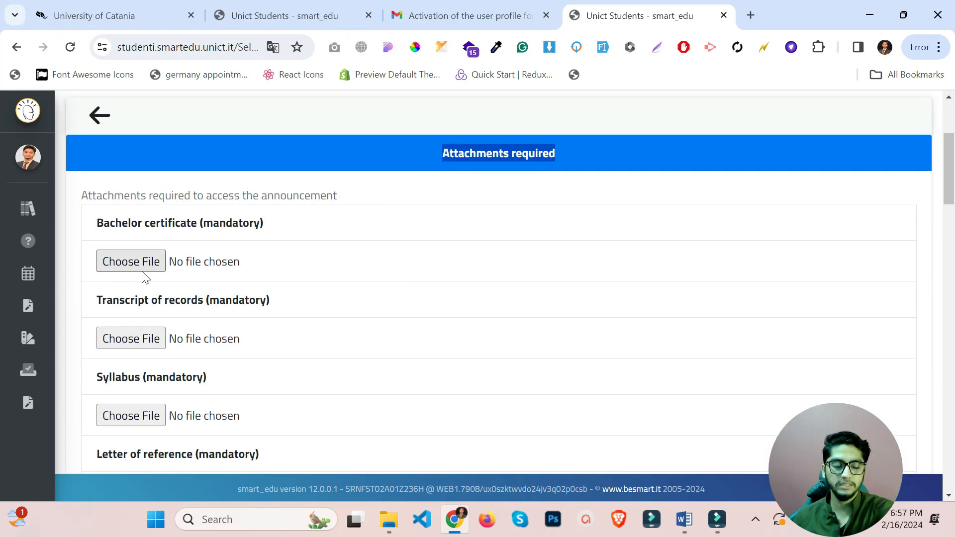
click(143, 271)
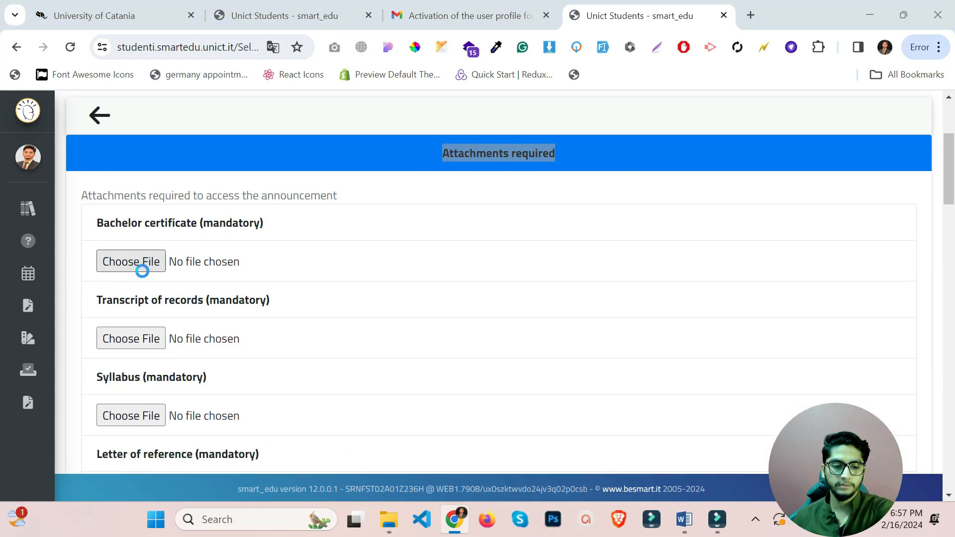
Choose syllabus.pdf in the Open dialog for the Bachelor certificate slot.
scroll(504, 315, down, 10)
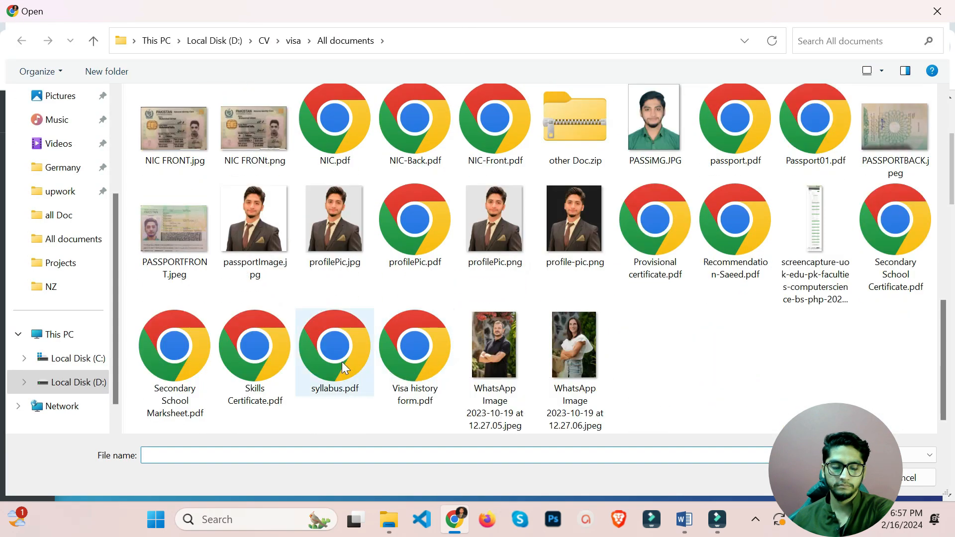
double_click(342, 362)
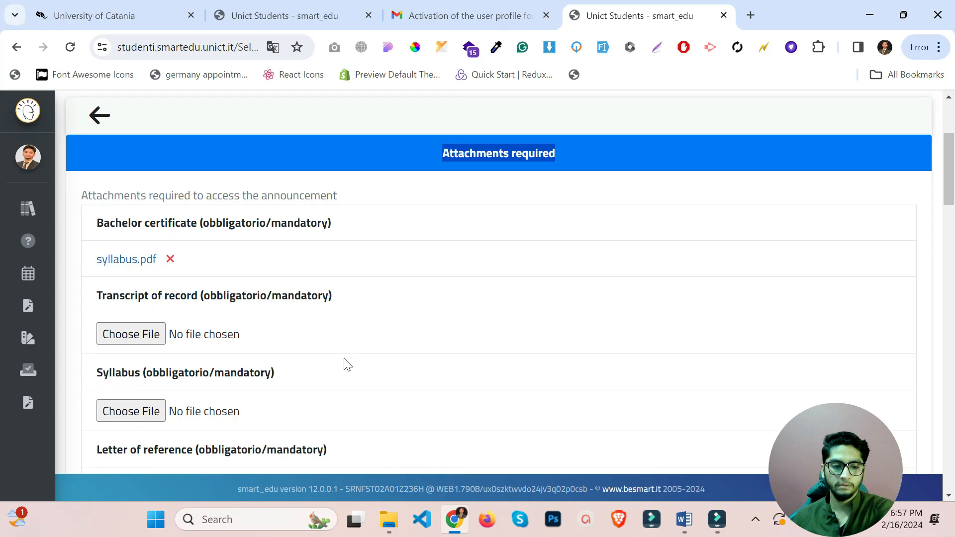
scroll(344, 364, down, 1)
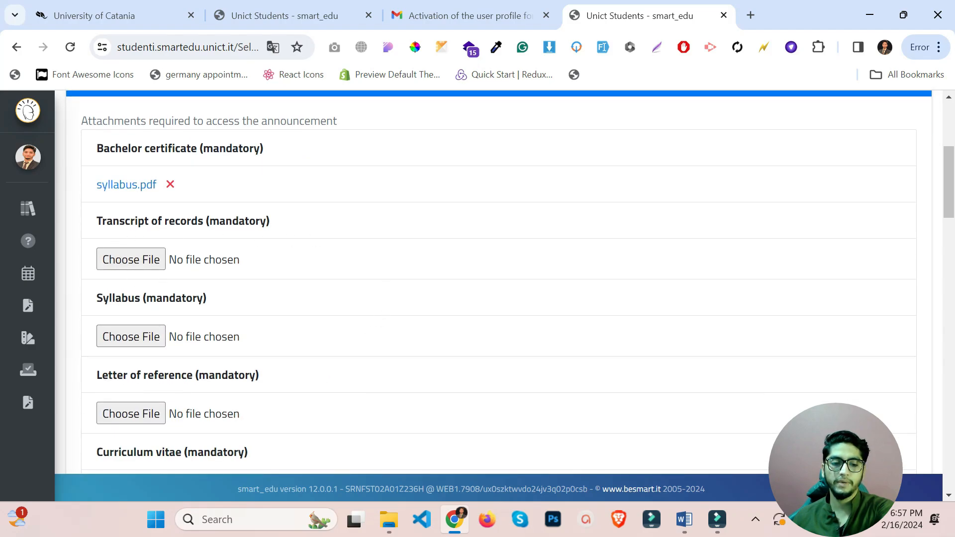
Go through the Syllabus, Letter of reference, Curriculum vitae and English language certificate attachment slots.
drag(102, 298, 176, 315)
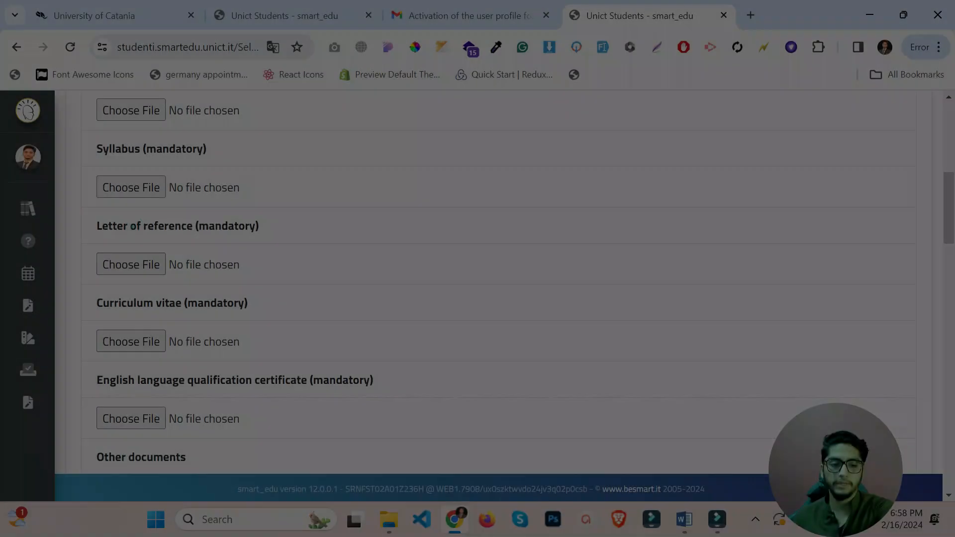
drag(141, 226, 227, 227)
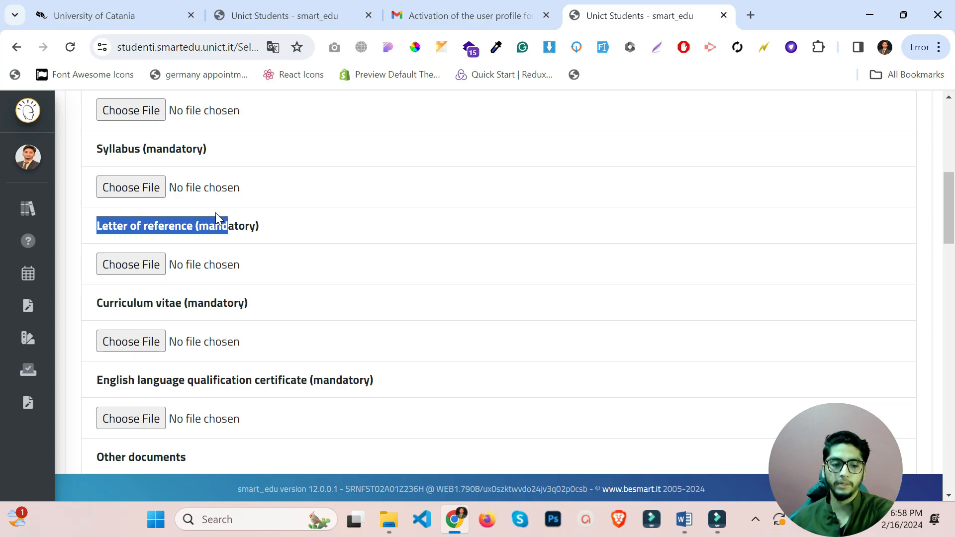
click(113, 318)
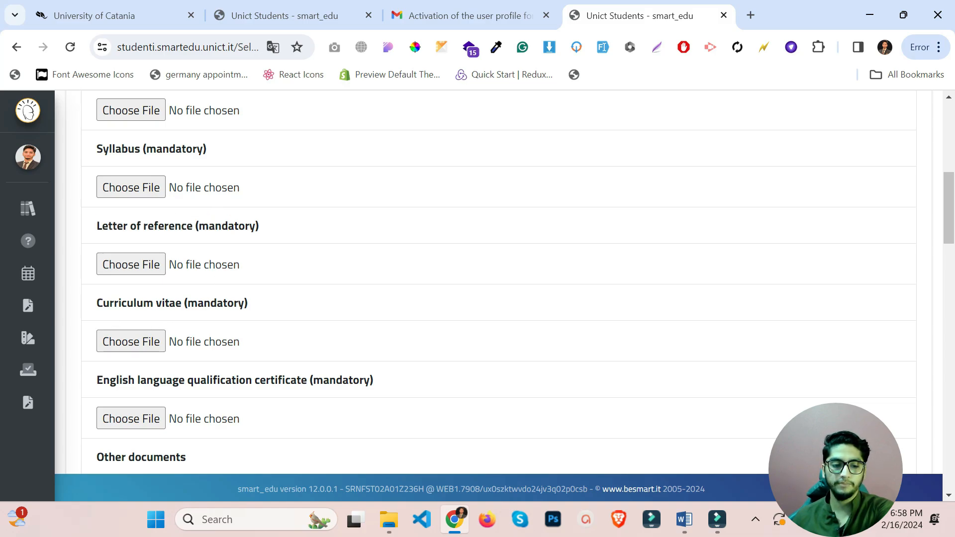
drag(97, 302, 211, 303)
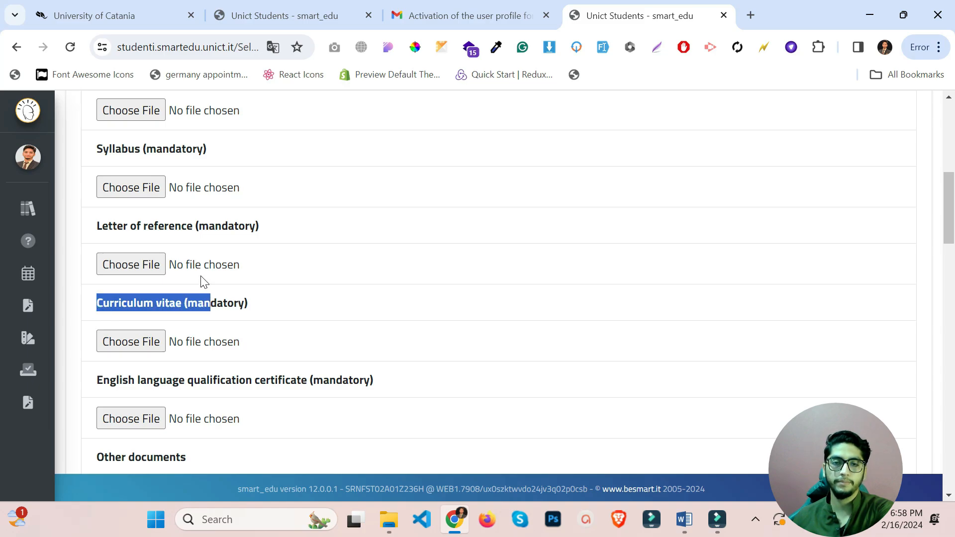
scroll(202, 279, down, 2)
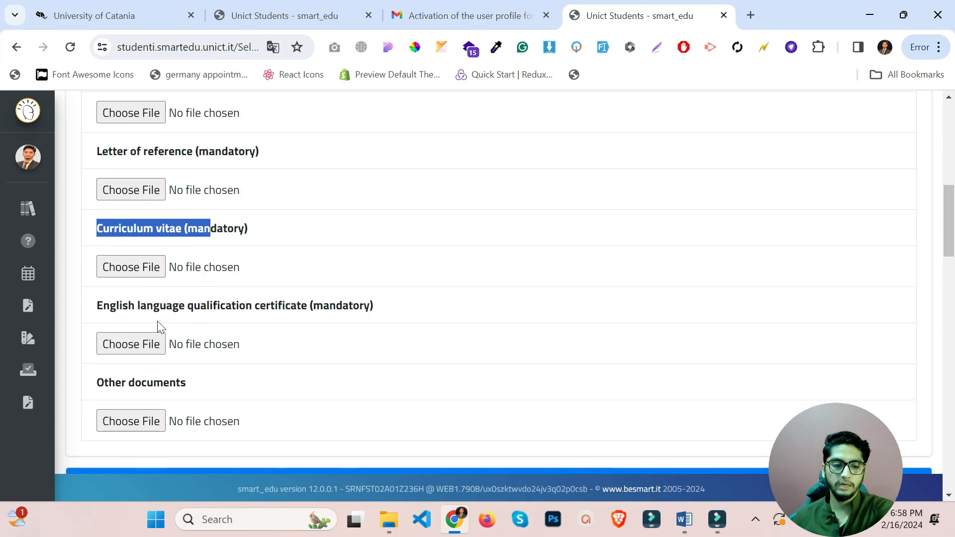
drag(110, 305, 306, 305)
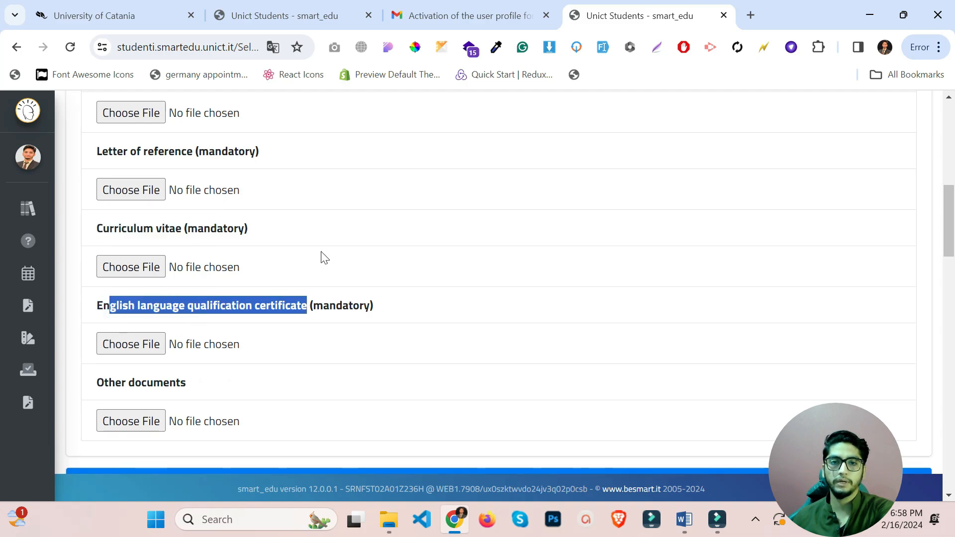
scroll(324, 257, down, 3)
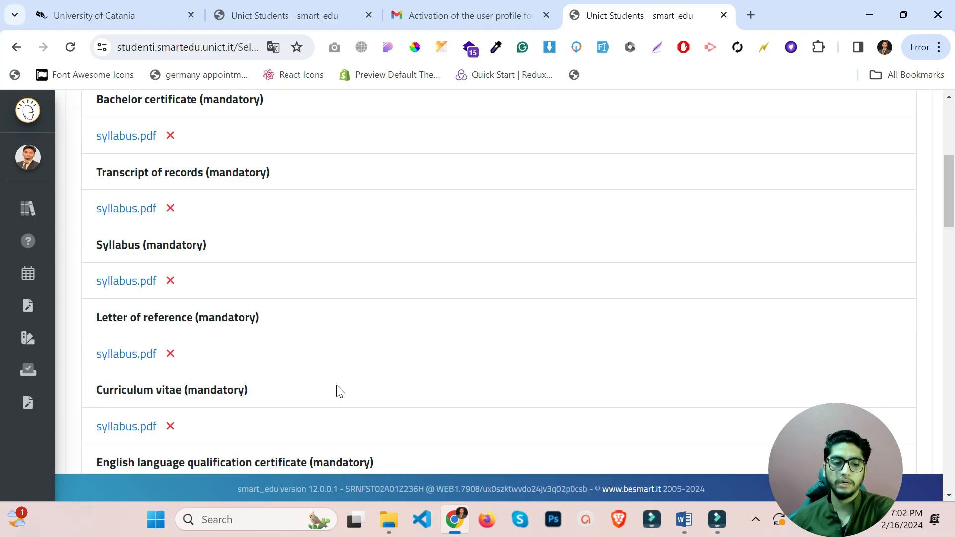
scroll(337, 390, down, 6)
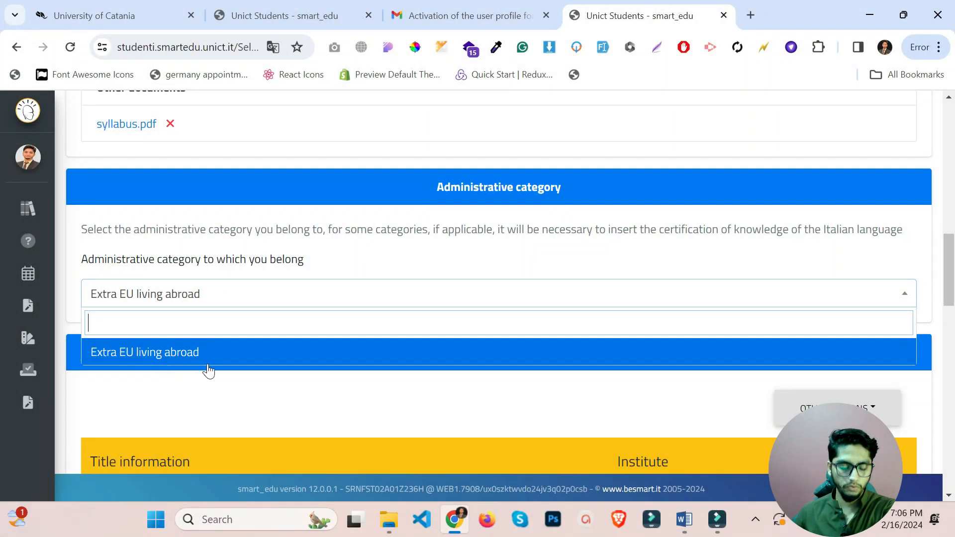
Leave 'Extra EU living abroad' selected as Administrative category and open OTHER ACTIONS under the admission ticket details.
text(non\)
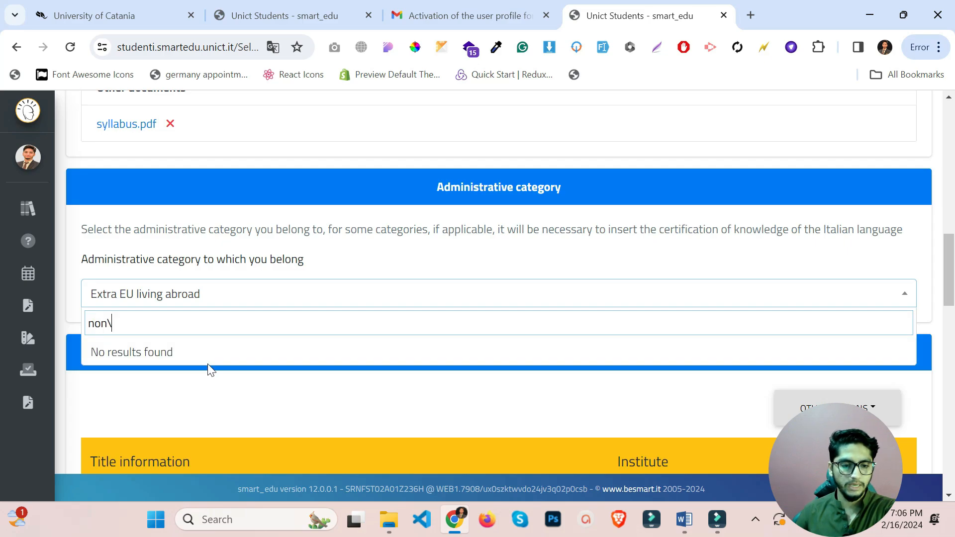
text(\\)
key(BackSpace)
key(BackSpace)
key(BackSpace)
key(BackSpace)
key(BackSpace)
key(BackSpace)
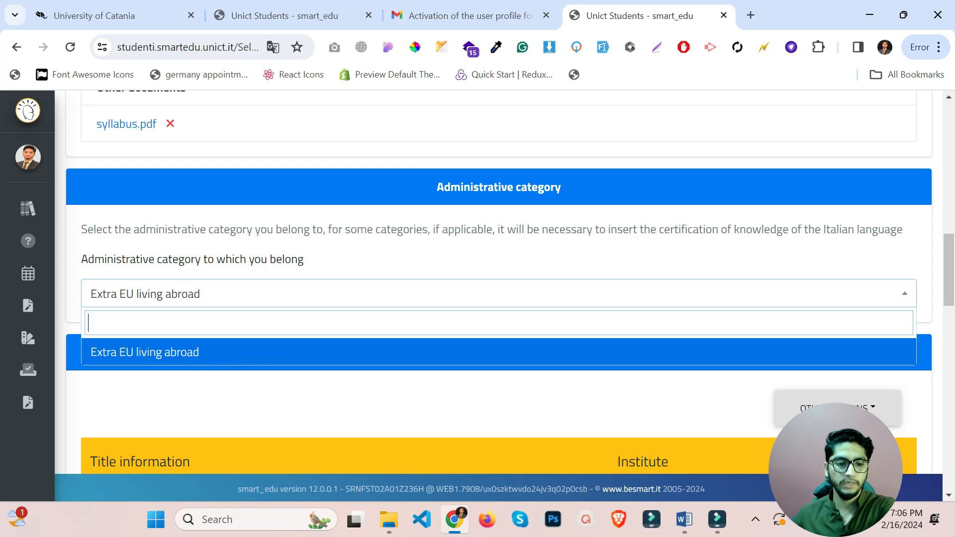
click(157, 353)
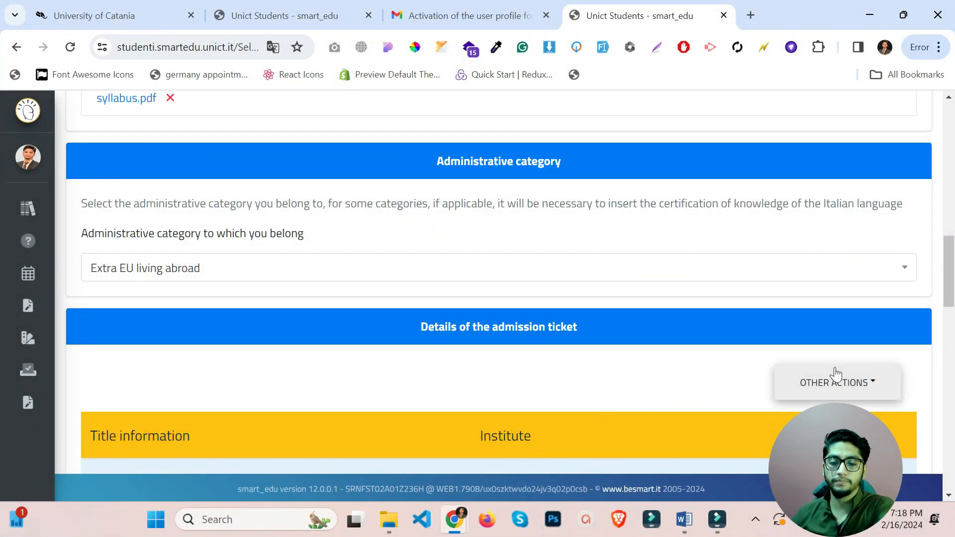
click(867, 383)
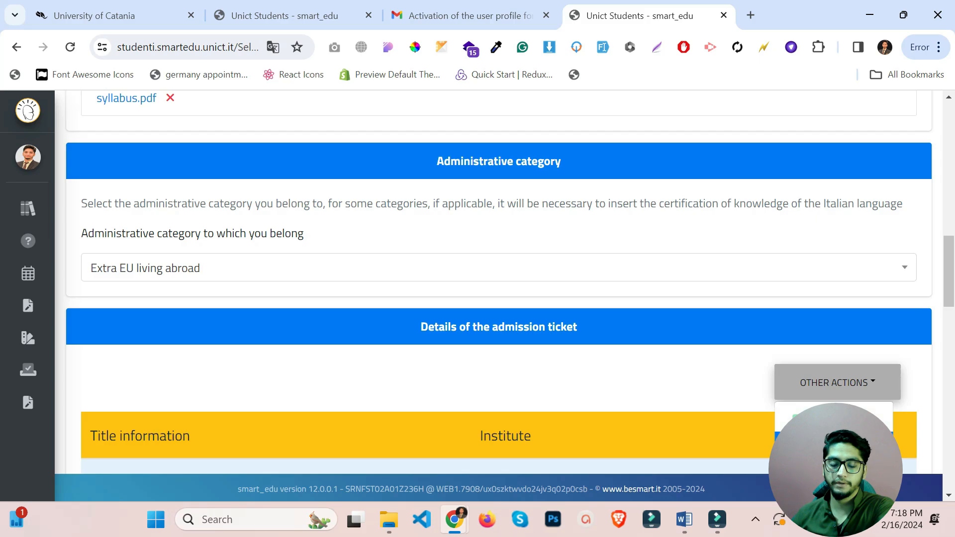
Start the previous title's data, marking a foreign institution named Government Degree College Malir Cant Karachi.
click(831, 445)
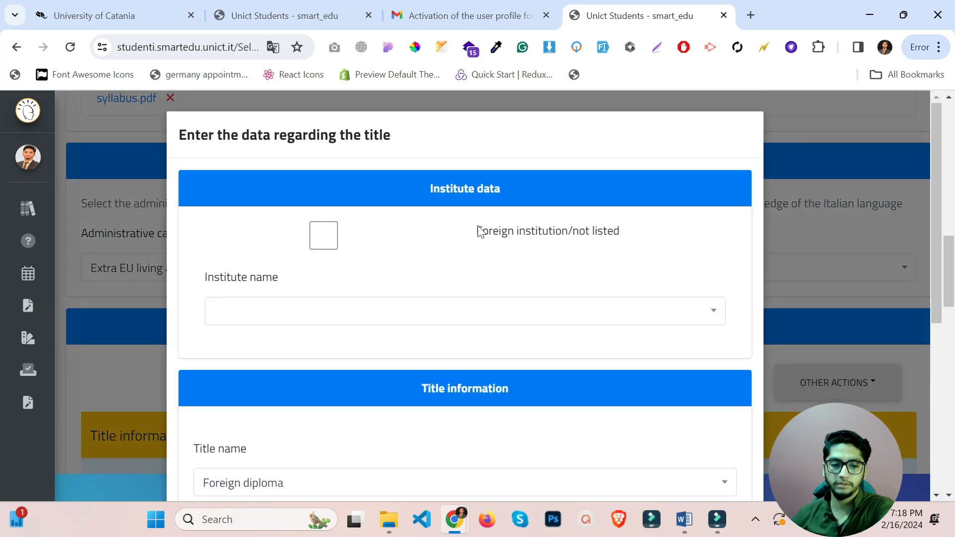
click(335, 244)
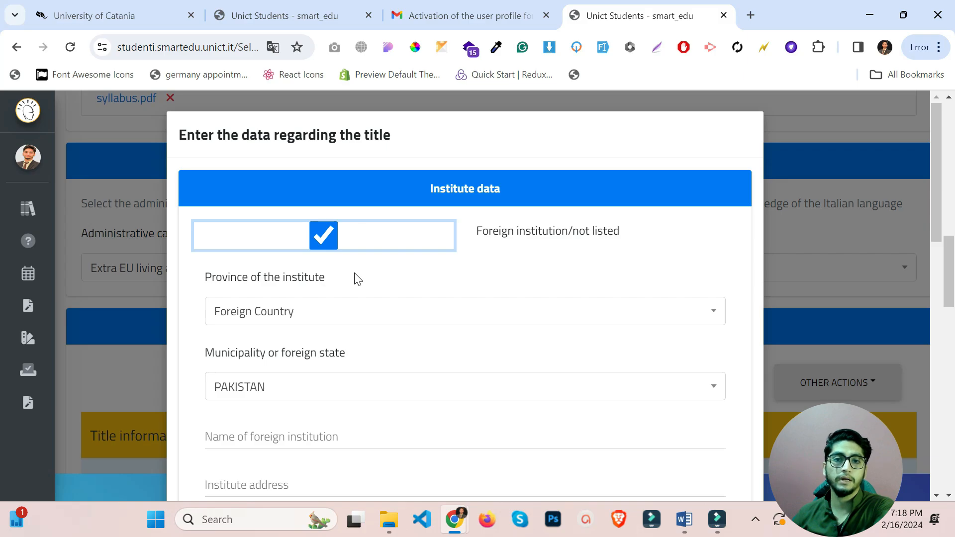
click(325, 235)
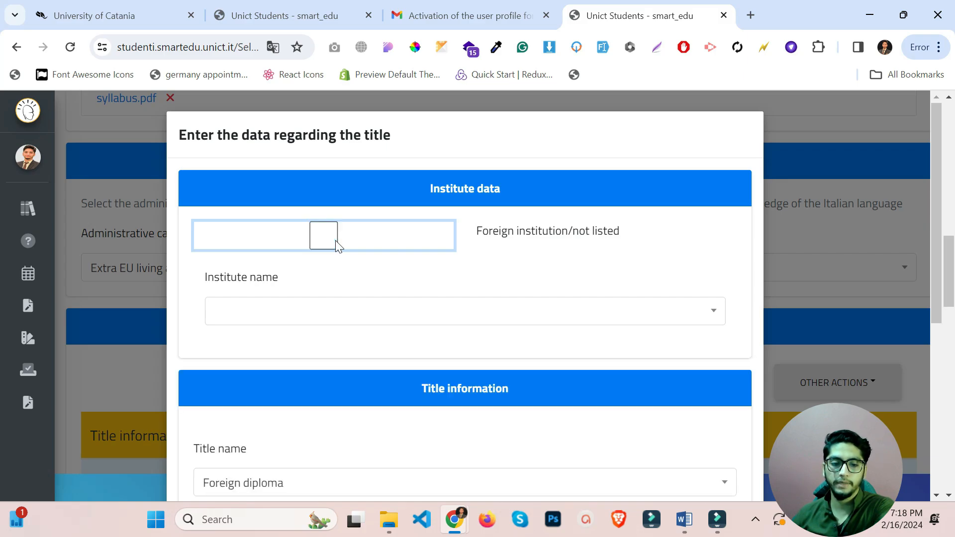
click(319, 243)
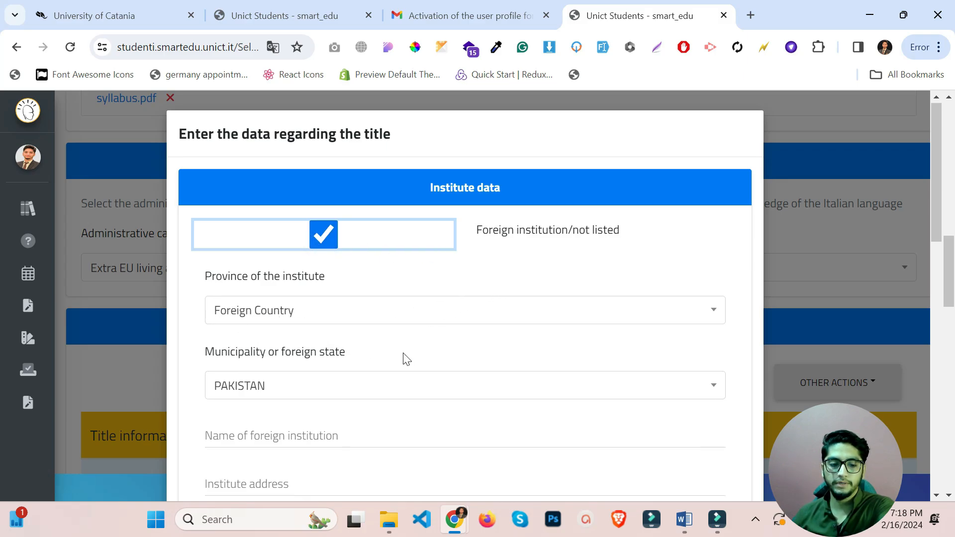
scroll(261, 257, down, 3)
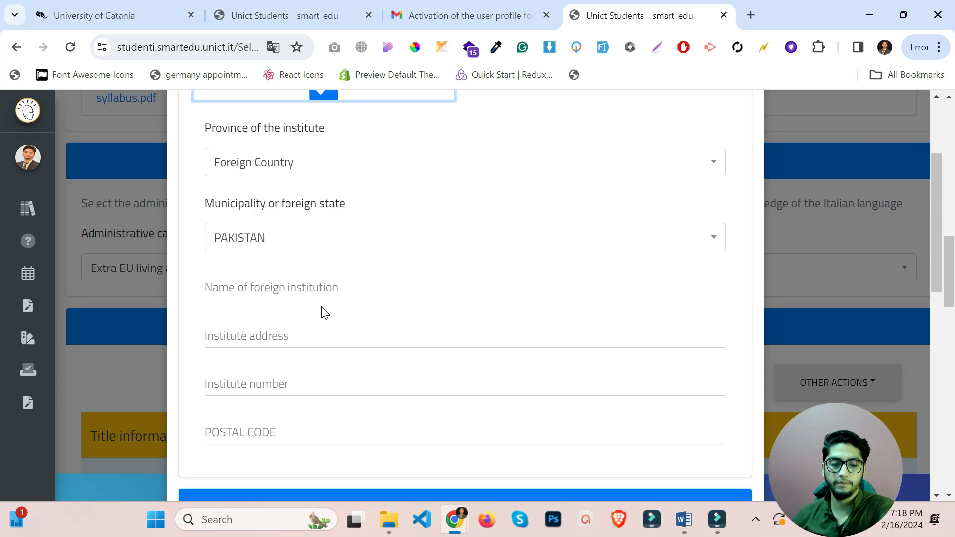
click(347, 304)
click(342, 291)
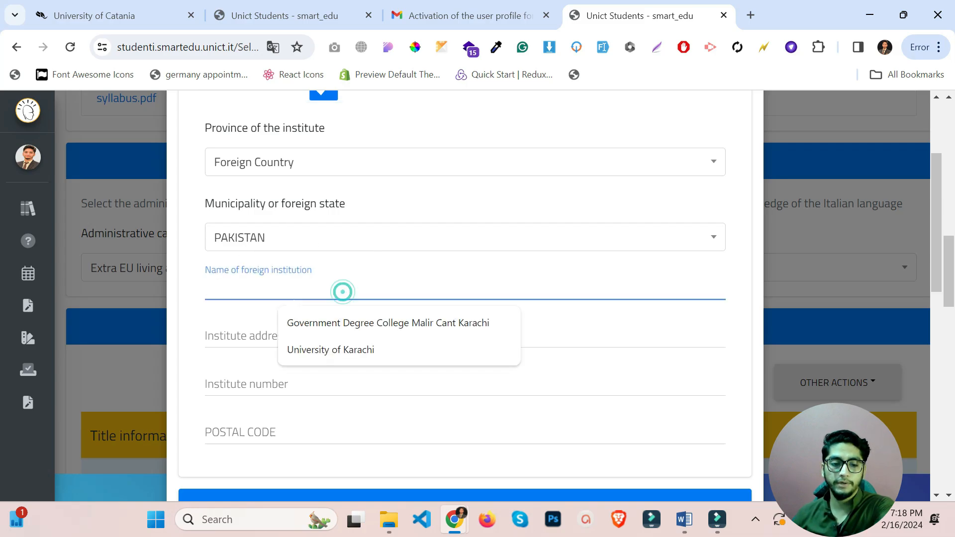
click(390, 310)
Enter 'Dummy' as the institute address.
click(262, 334)
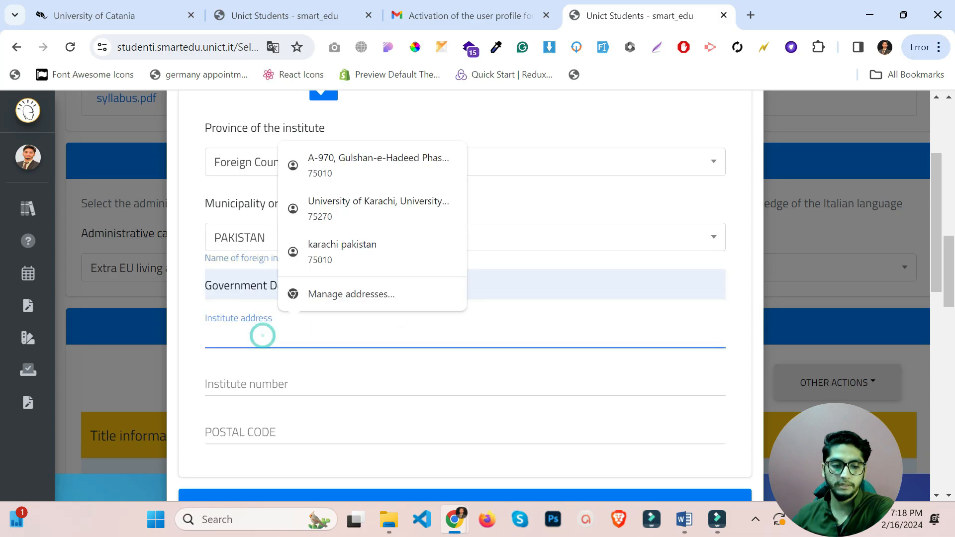
text(asd)
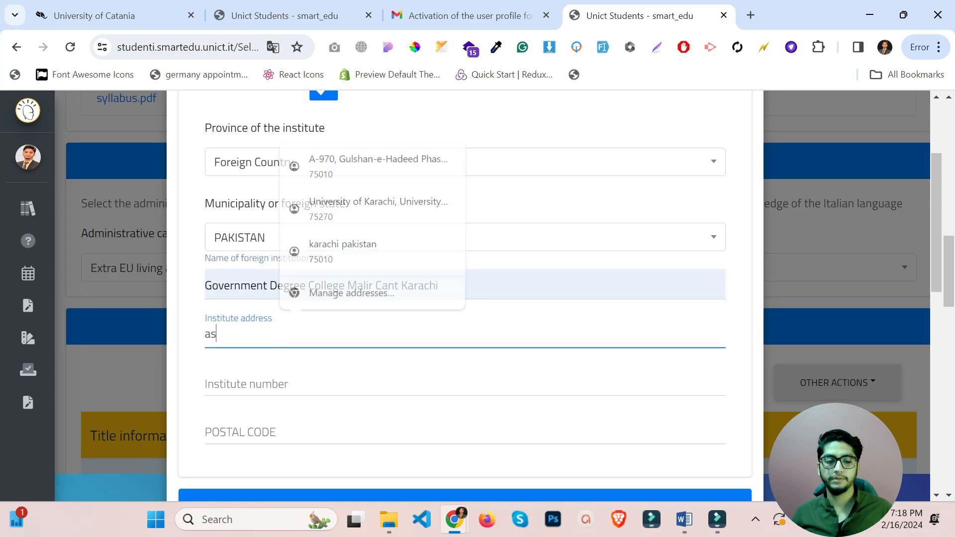
key(BackSpace)
key(BackSpace)
key(BackSpace)
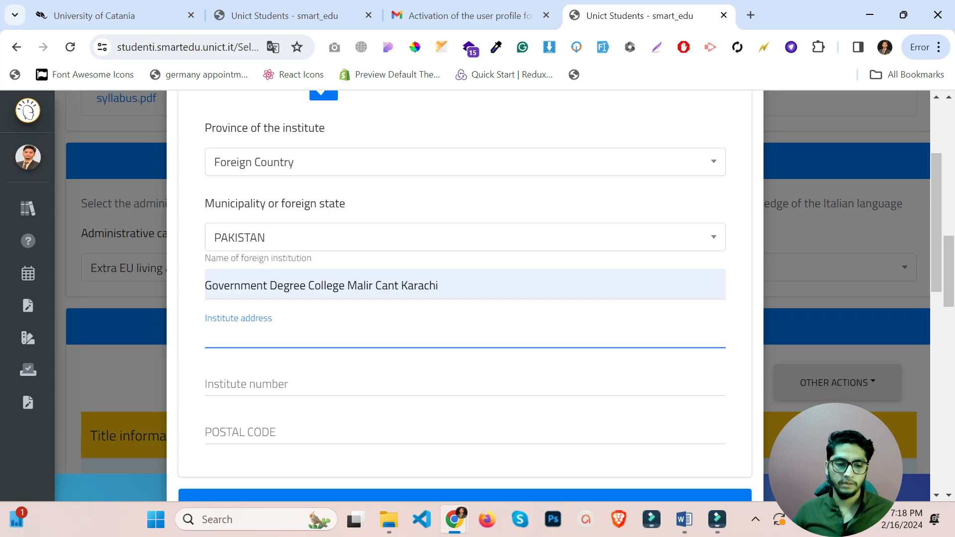
click(234, 311)
click(251, 332)
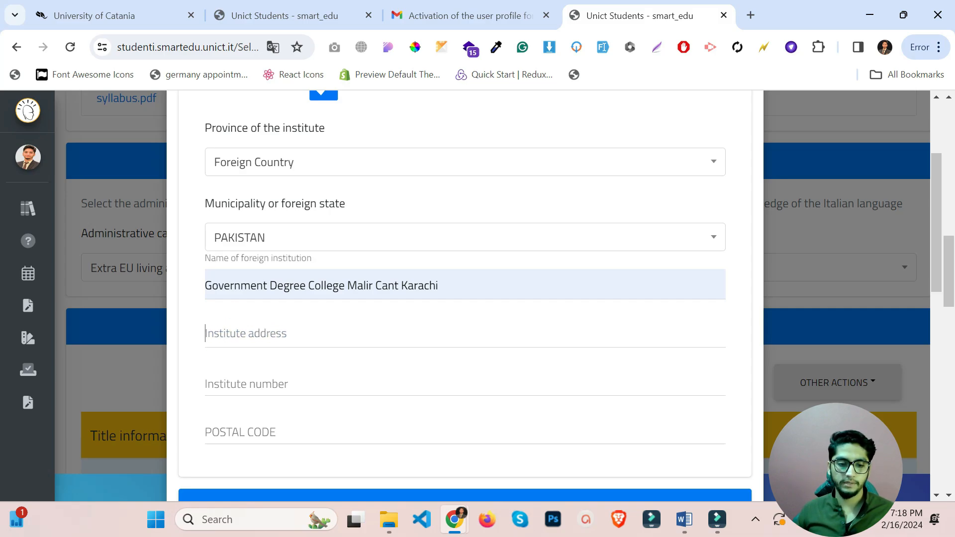
click(270, 328)
text(Dummy)
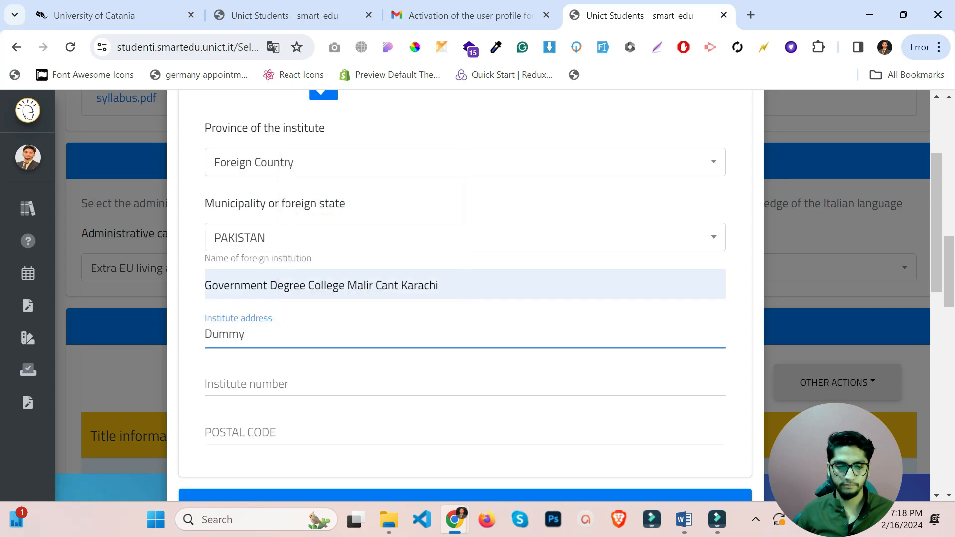
key(Tab)
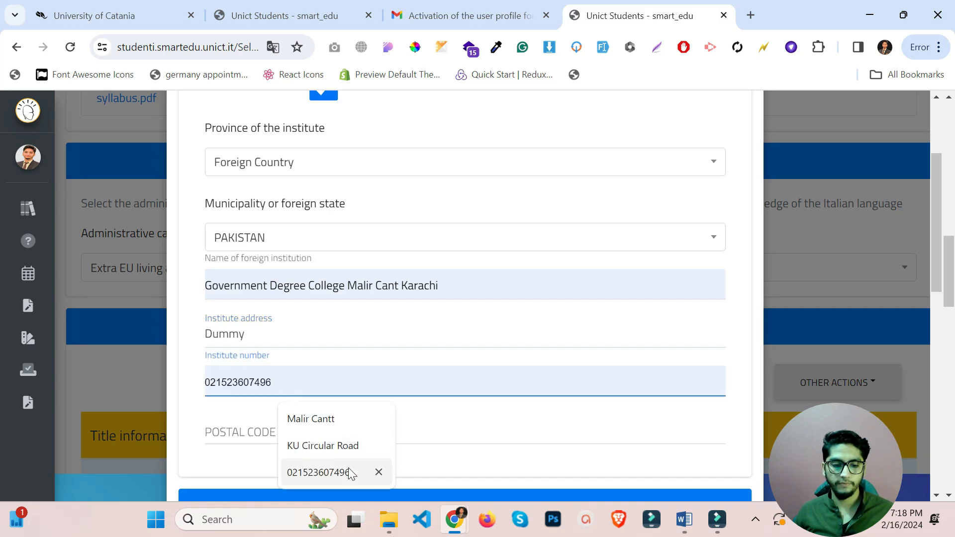
Fill in the saved institute phone number and postal code 850145.
click(348, 474)
scroll(343, 393, down, 1)
click(315, 356)
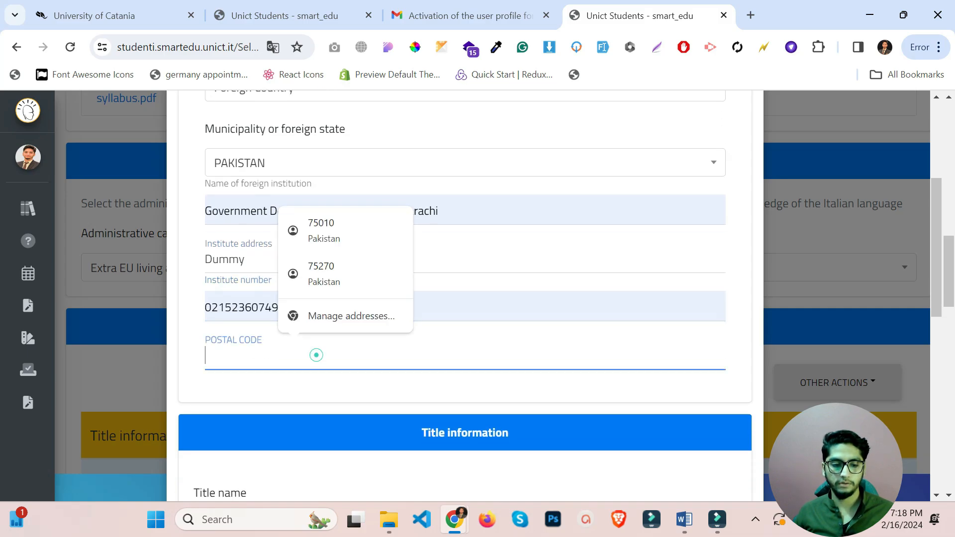
text(850145)
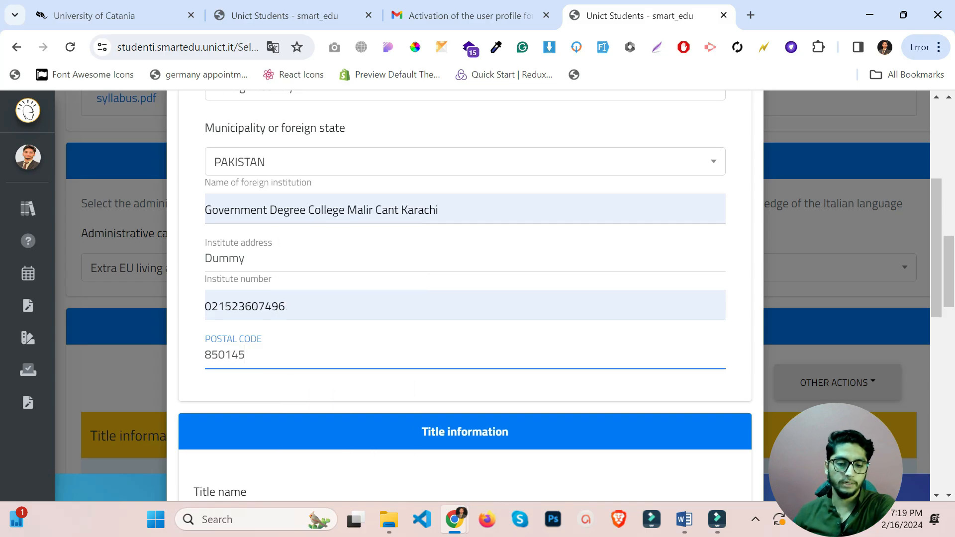
scroll(320, 356, down, 3)
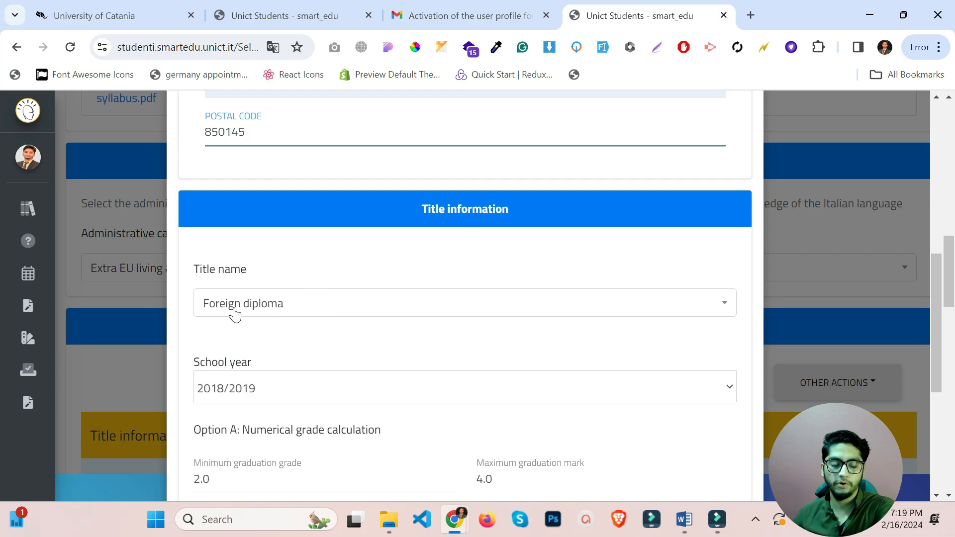
Set the diploma's school year to 2018/2019.
scroll(359, 311, down, 1)
scroll(359, 311, down, 1)
click(330, 319)
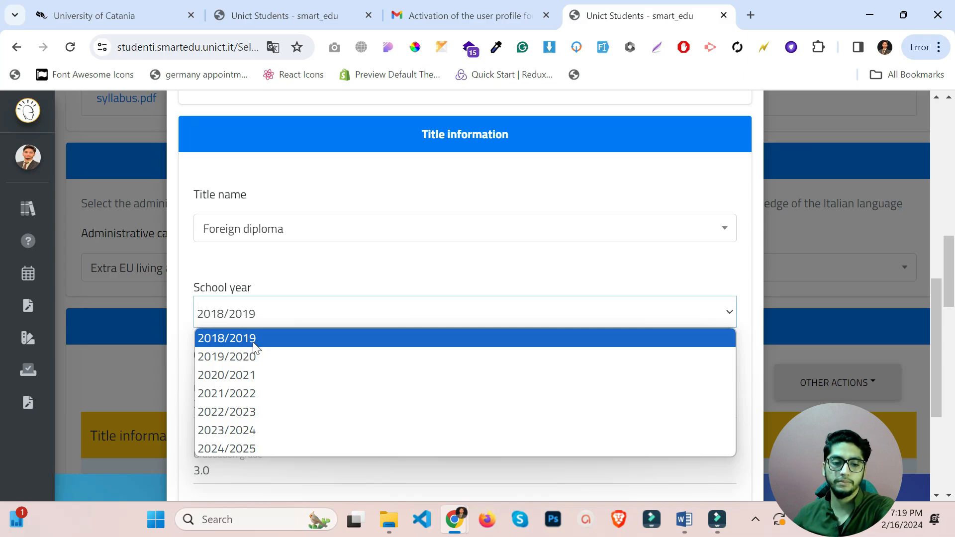
click(226, 341)
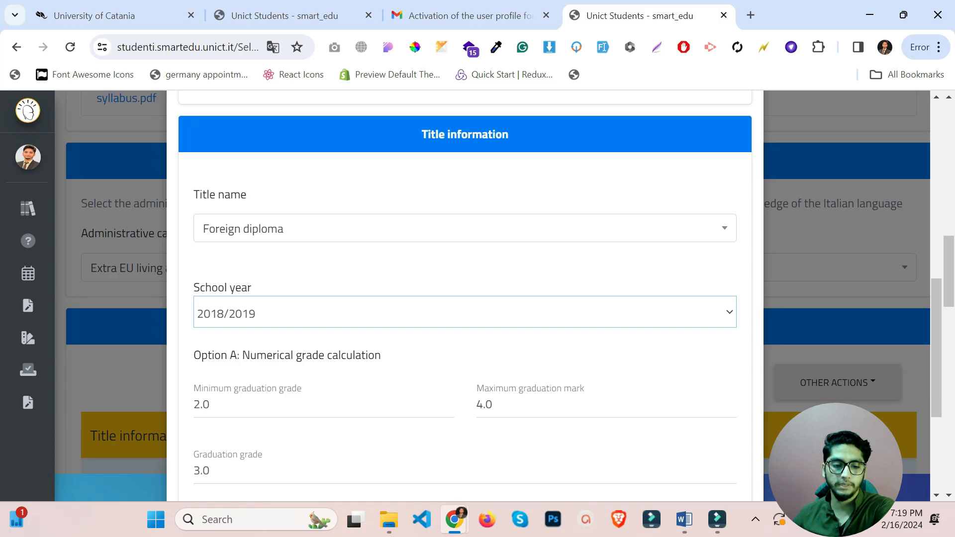
Set the graduation grade range to minimum 400 and maximum 1100.
key(Tab)
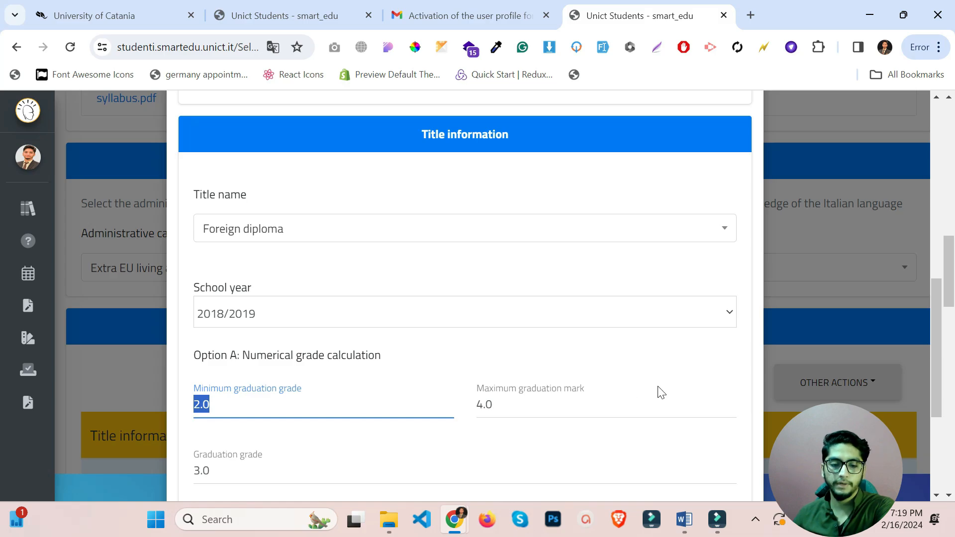
scroll(551, 368, down, 1)
key(Tab)
text(1100)
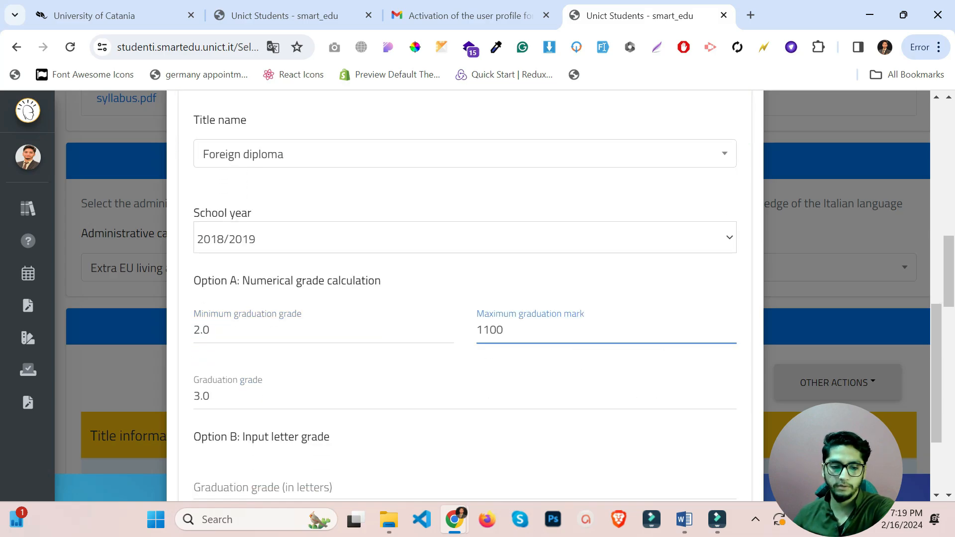
key(shift+Tab)
key(BackSpace)
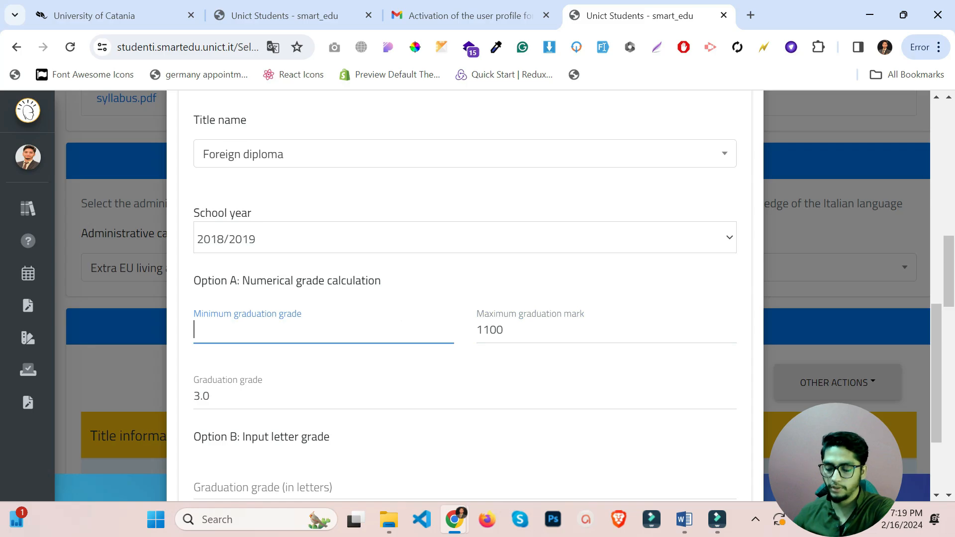
click(401, 321)
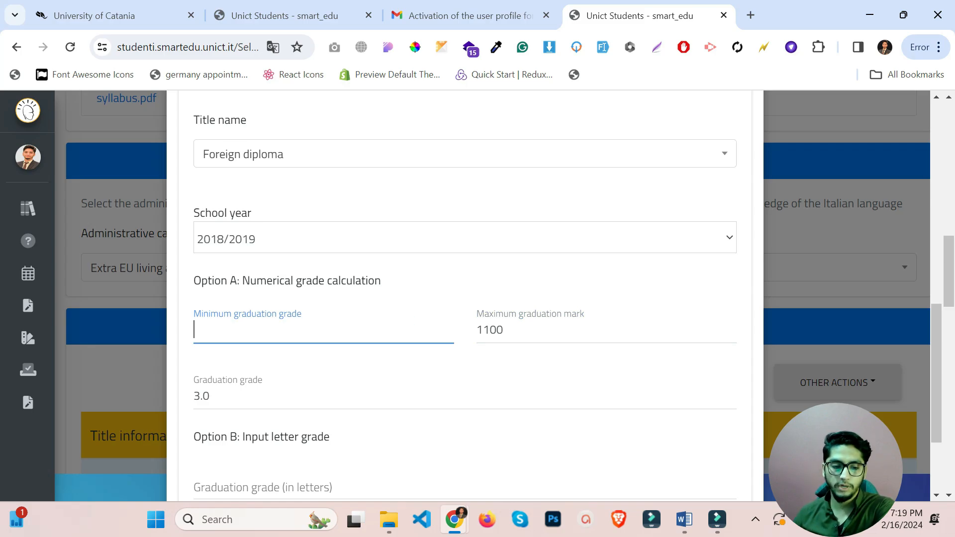
text(400)
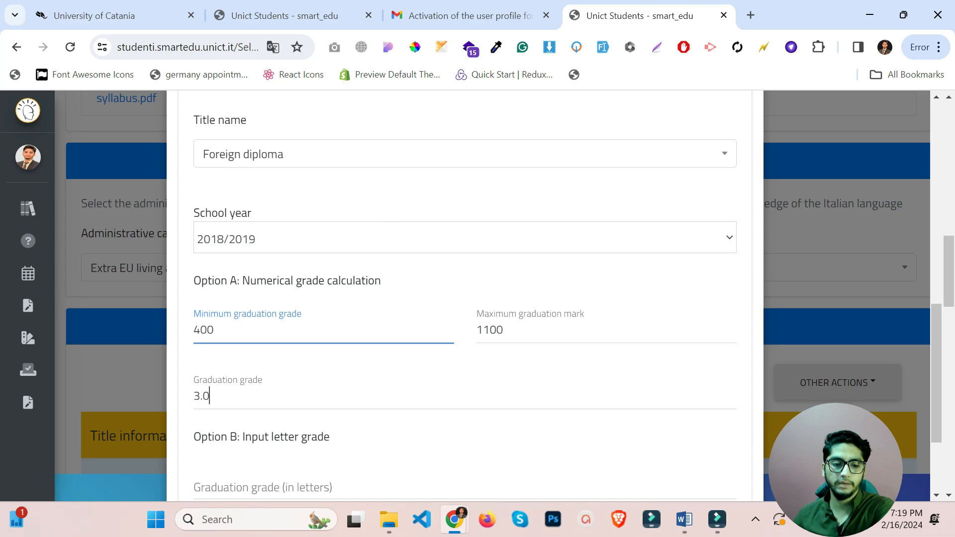
Replace the 3.0 grade with A and enter the letter grade Seven Hundred And Thirty Six.
double_click(210, 395)
key(BackSpace)
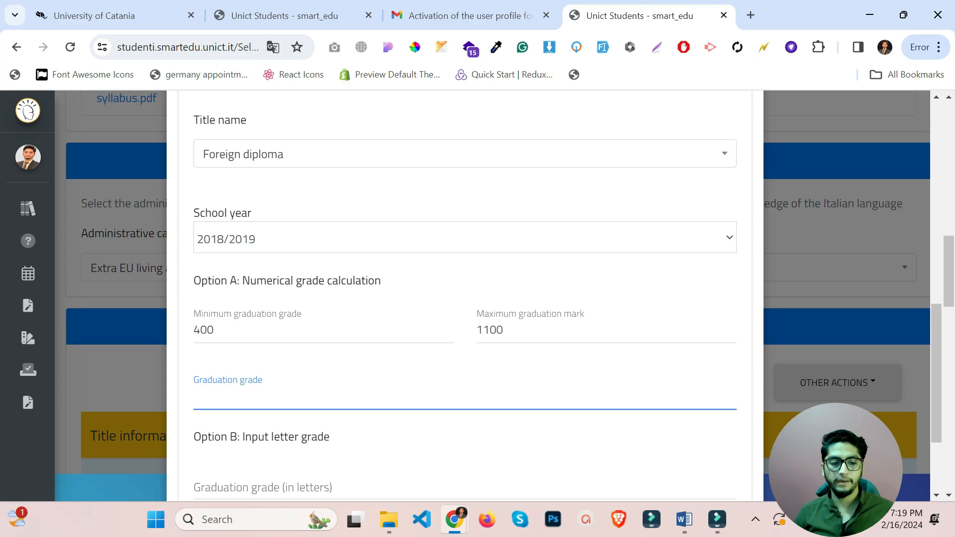
text(A)
scroll(240, 390, down, 3)
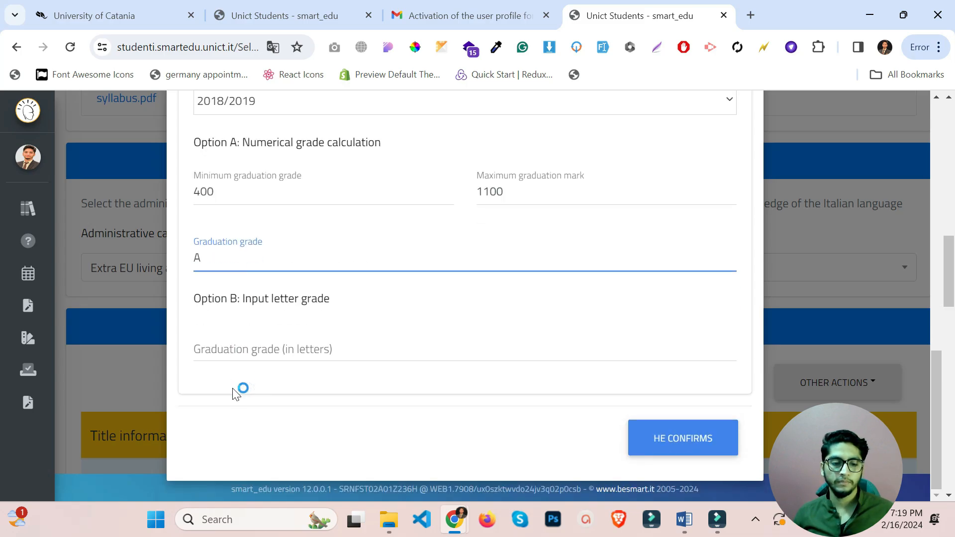
click(260, 347)
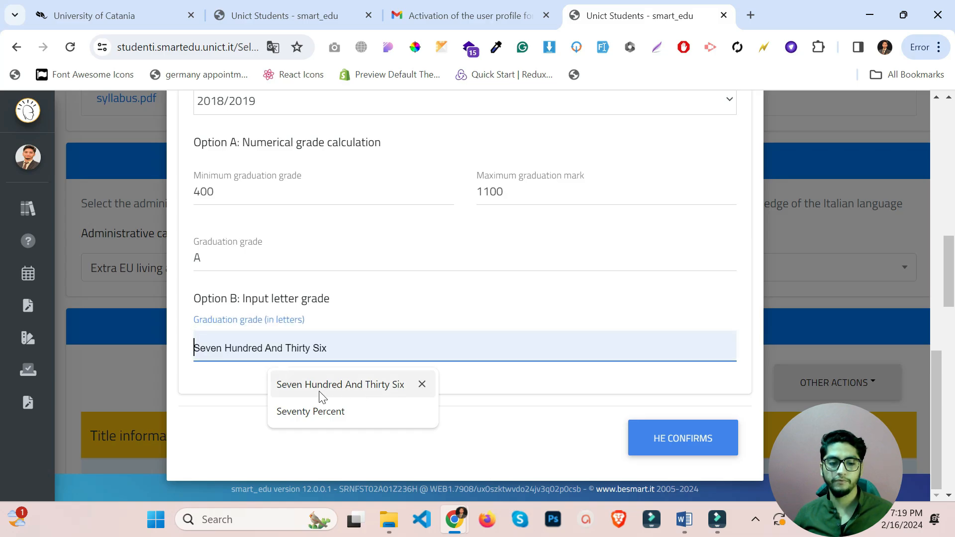
click(350, 396)
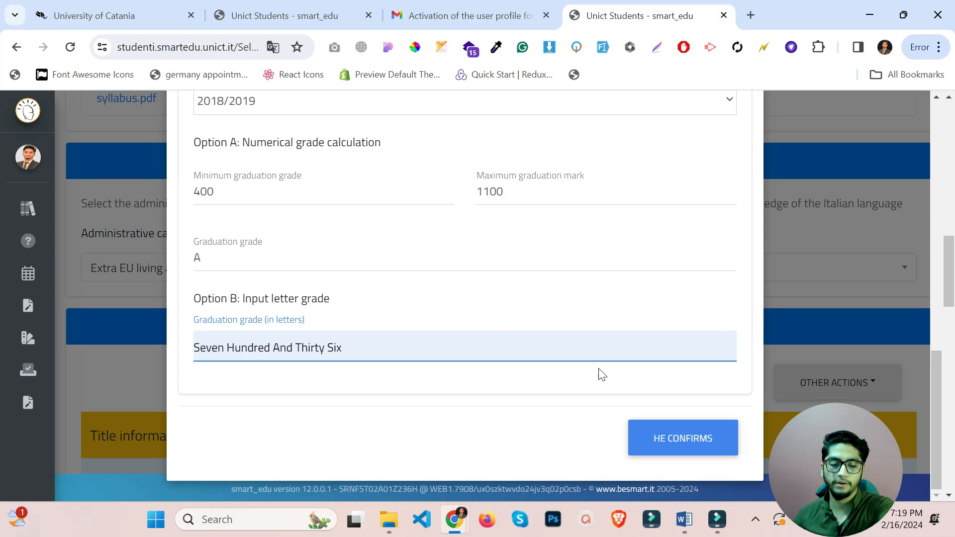
Confirm the diploma grade, then reveal Other Actions in the university qualification section.
click(688, 438)
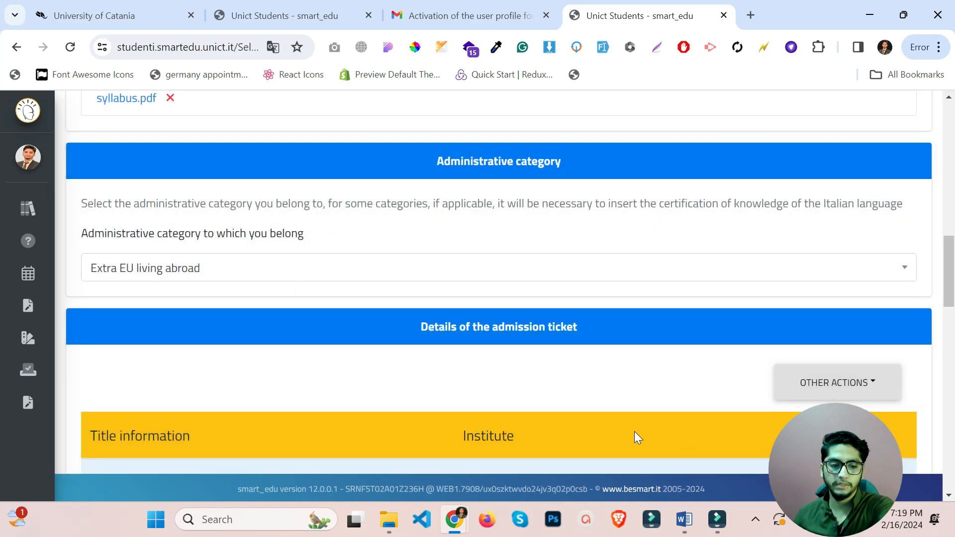
scroll(517, 400, down, 4)
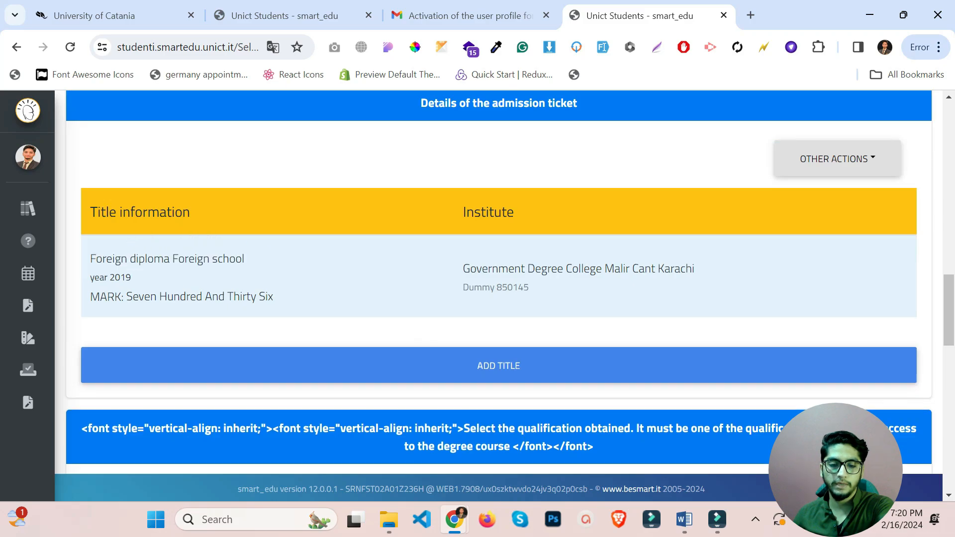
scroll(372, 231, down, 3)
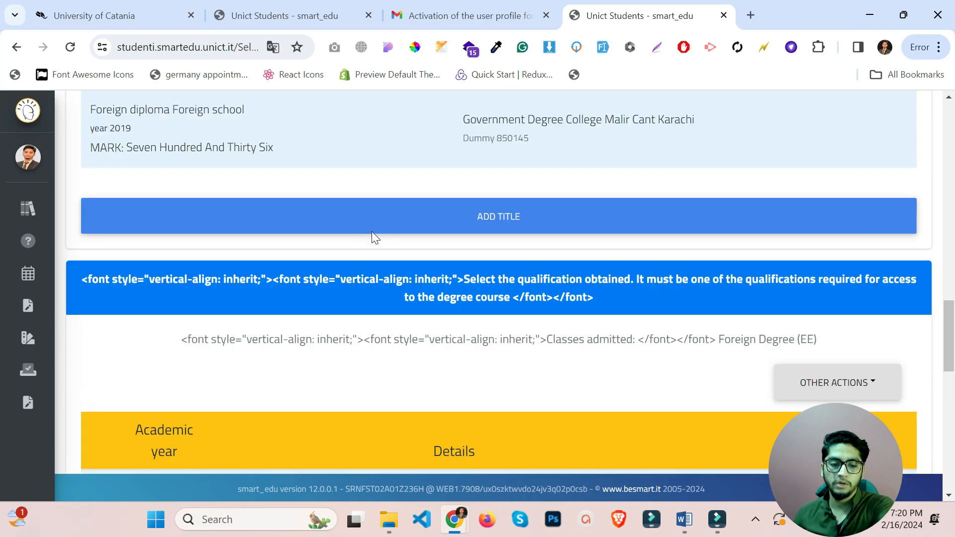
scroll(372, 237, down, 3)
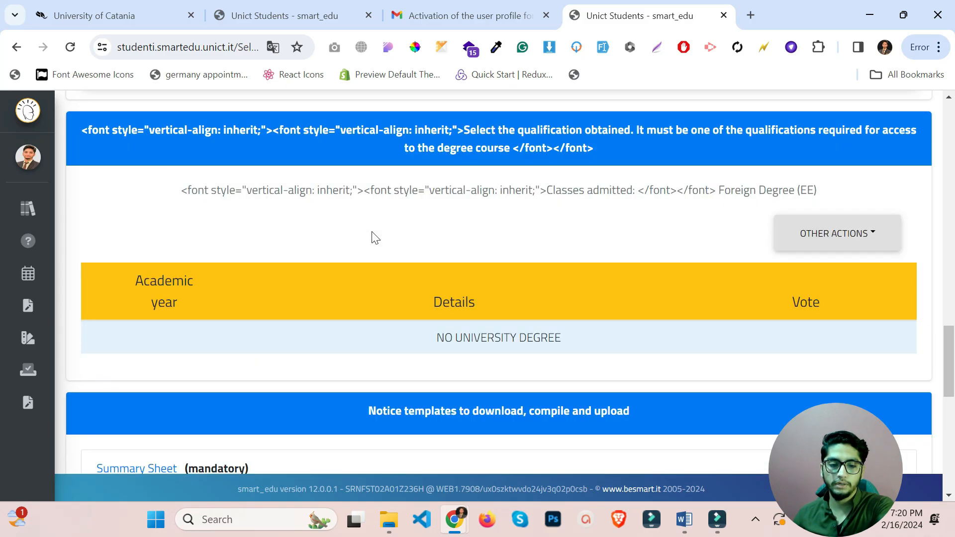
triple_click(568, 343)
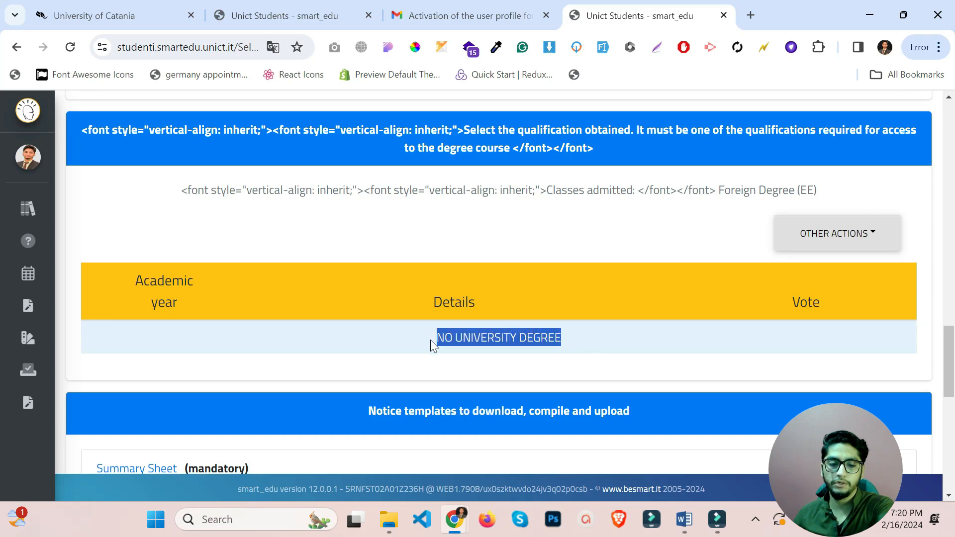
click(848, 245)
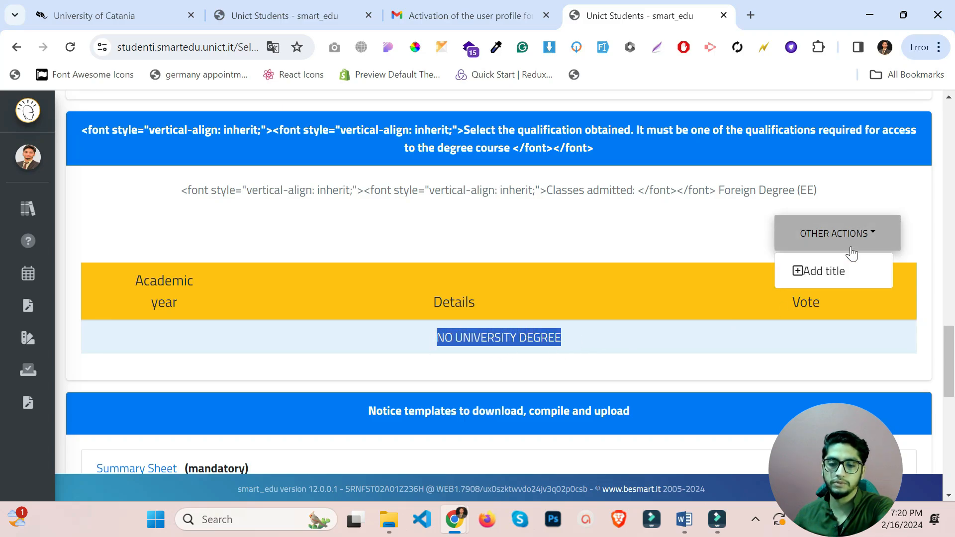
Start a new university title with academic year 2017/2018.
click(834, 272)
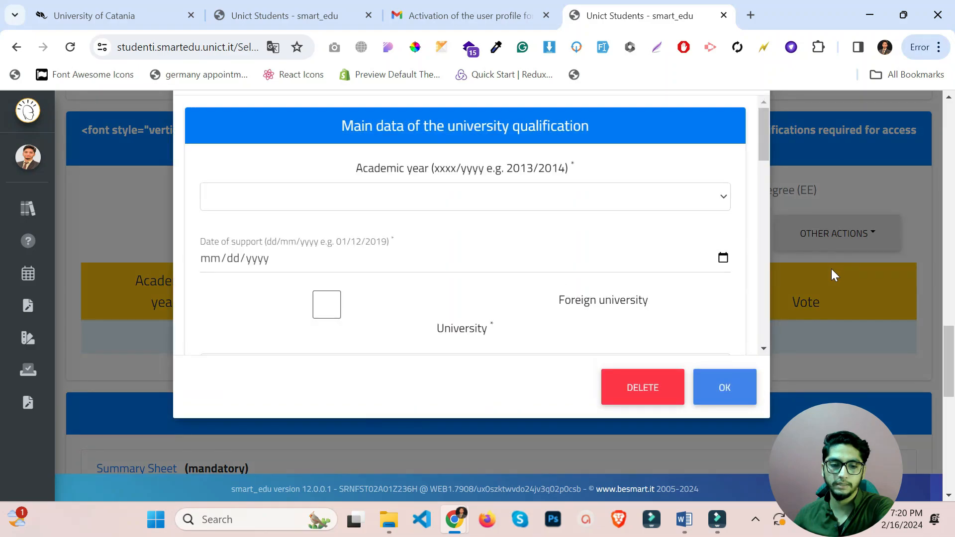
scroll(646, 299, up, 3)
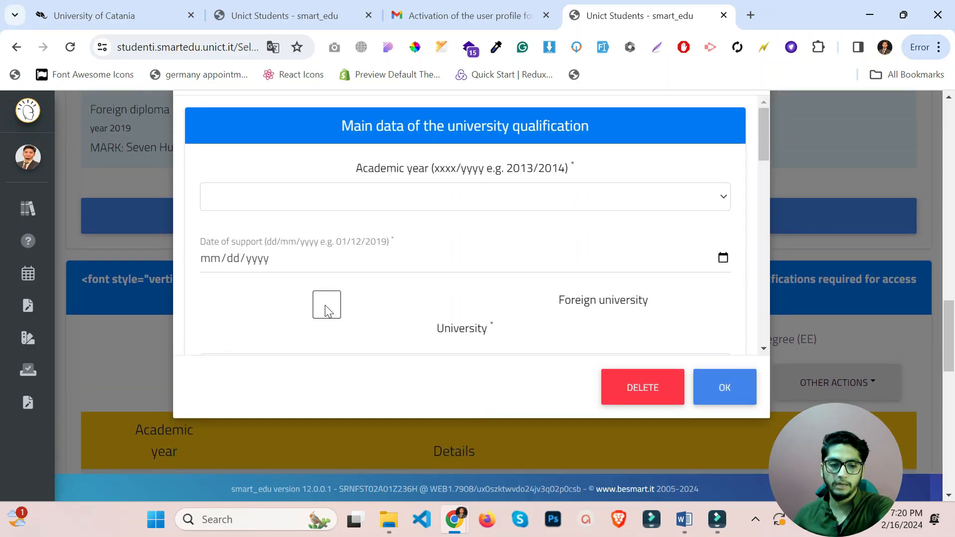
click(400, 199)
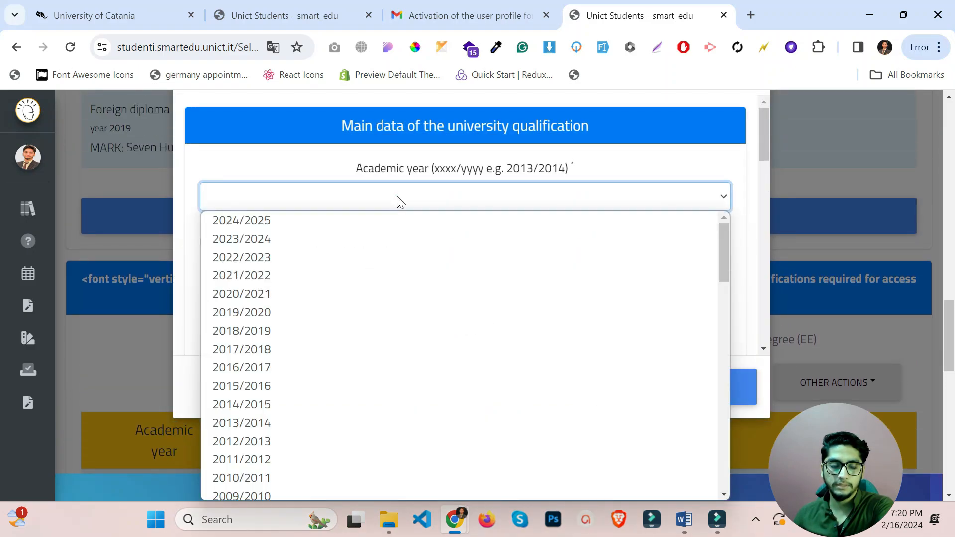
click(317, 356)
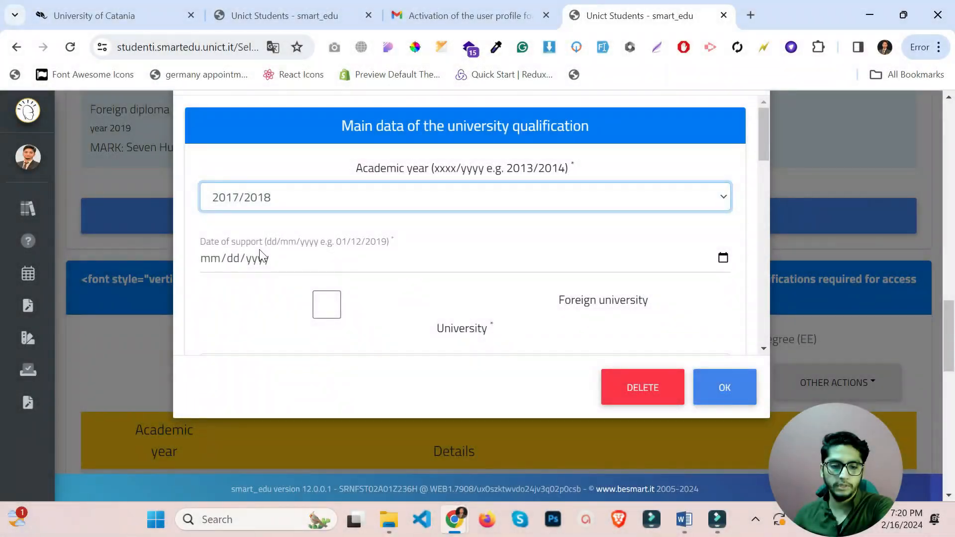
Set the date of support to 01/01/2018 and mark it as a foreign university.
click(722, 259)
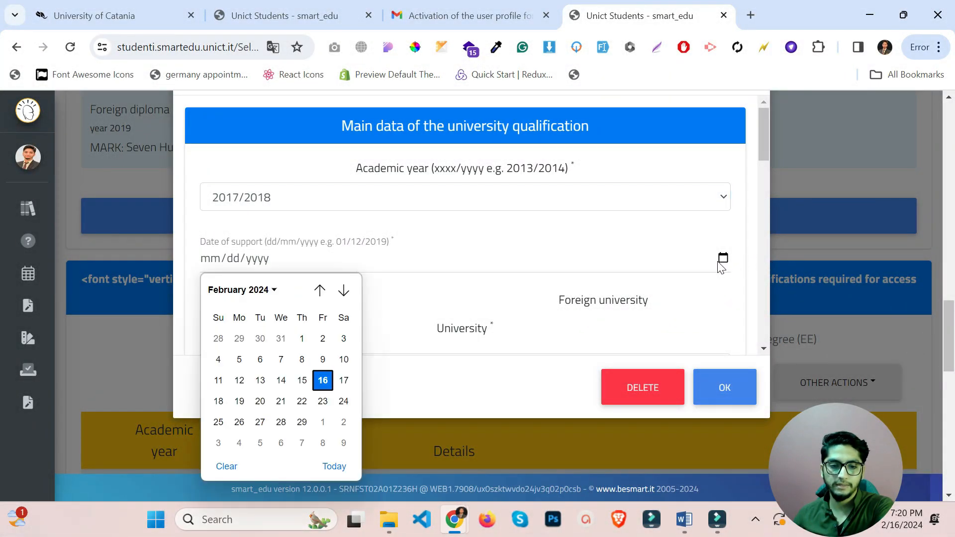
click(266, 292)
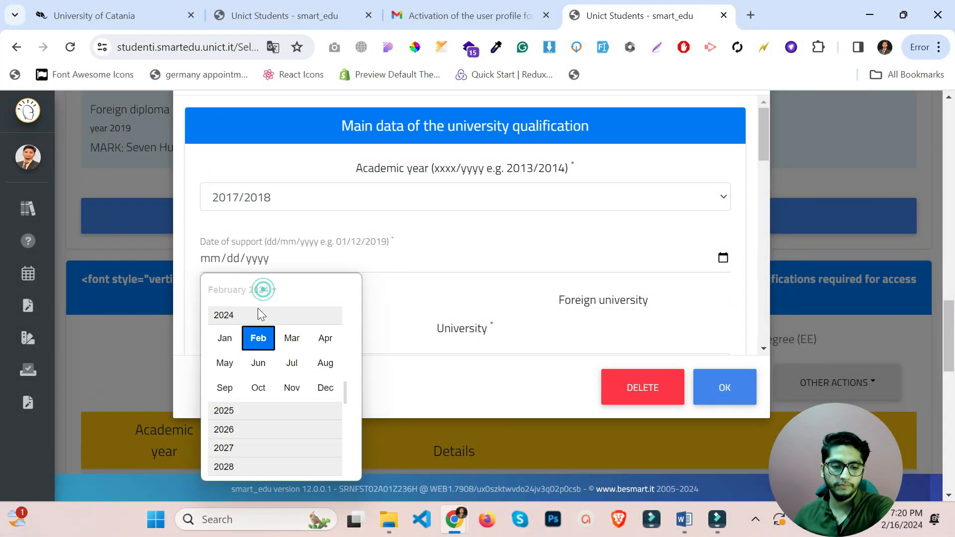
scroll(262, 353, up, 5)
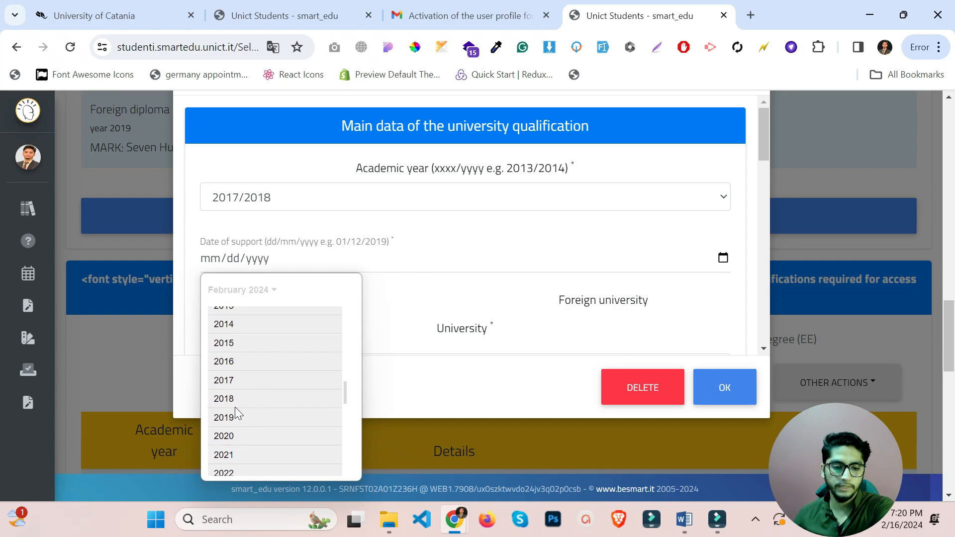
click(234, 407)
click(229, 339)
click(235, 342)
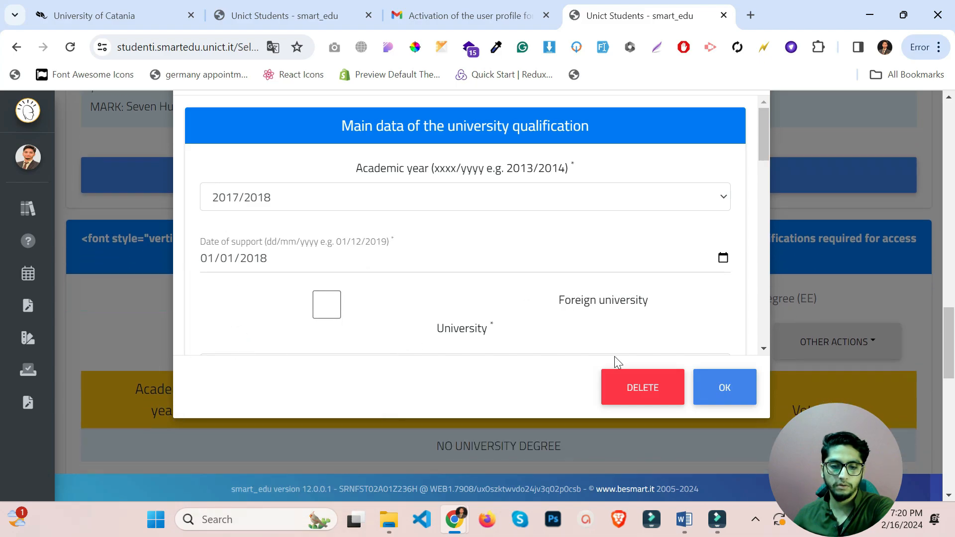
click(328, 301)
Enter KU as the foreign university's name.
scroll(446, 276, down, 1)
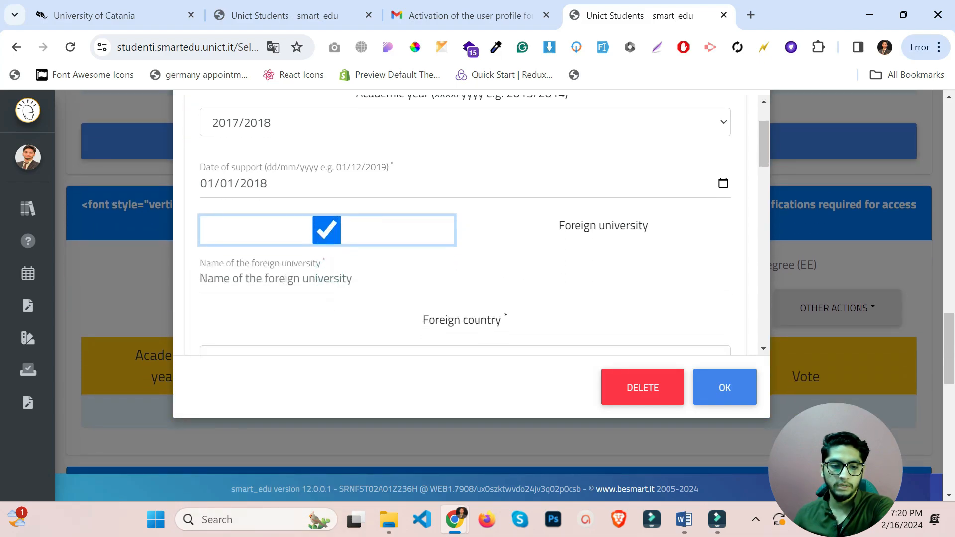
scroll(445, 276, down, 1)
click(367, 205)
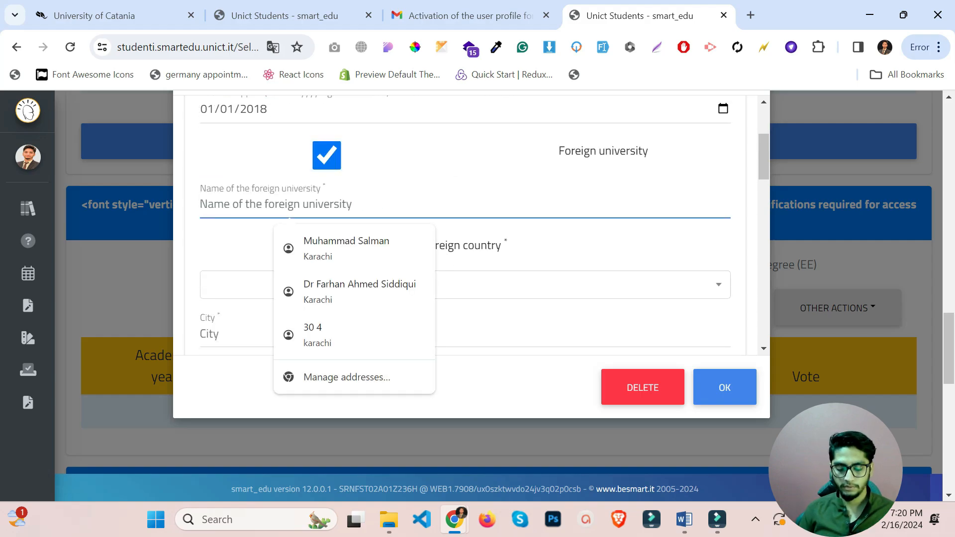
text(Ui)
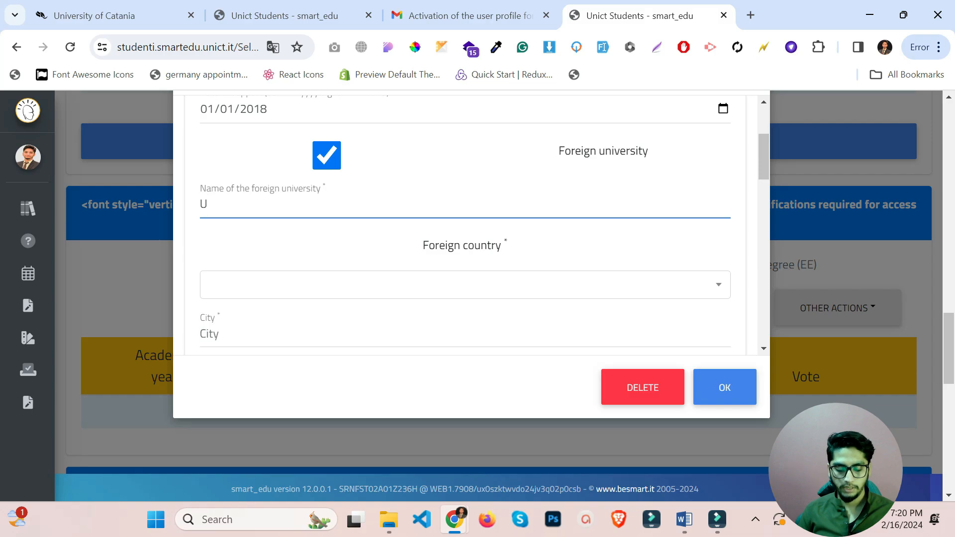
key(BackSpace)
text(KU)
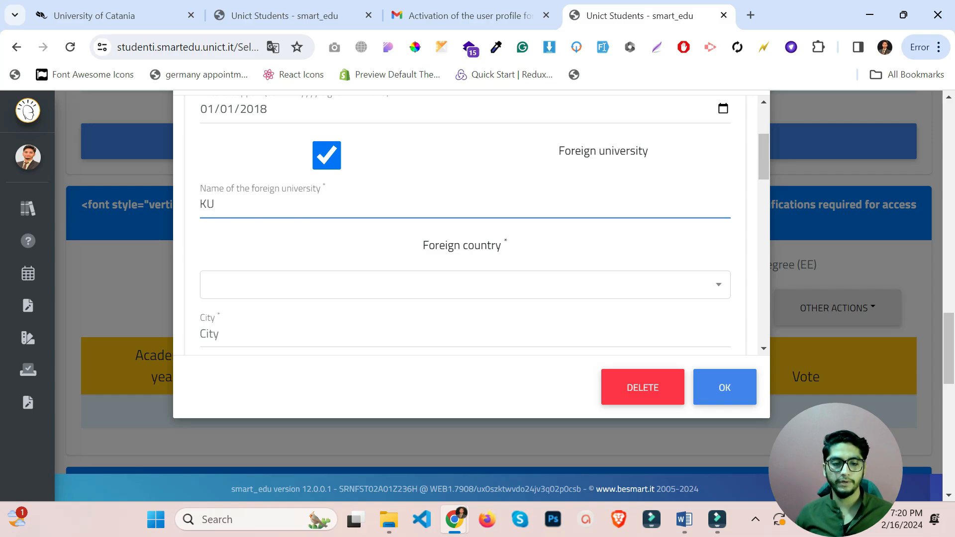
Set the country to PAKISTAN and the city to Karachi.
click(449, 294)
text(pa)
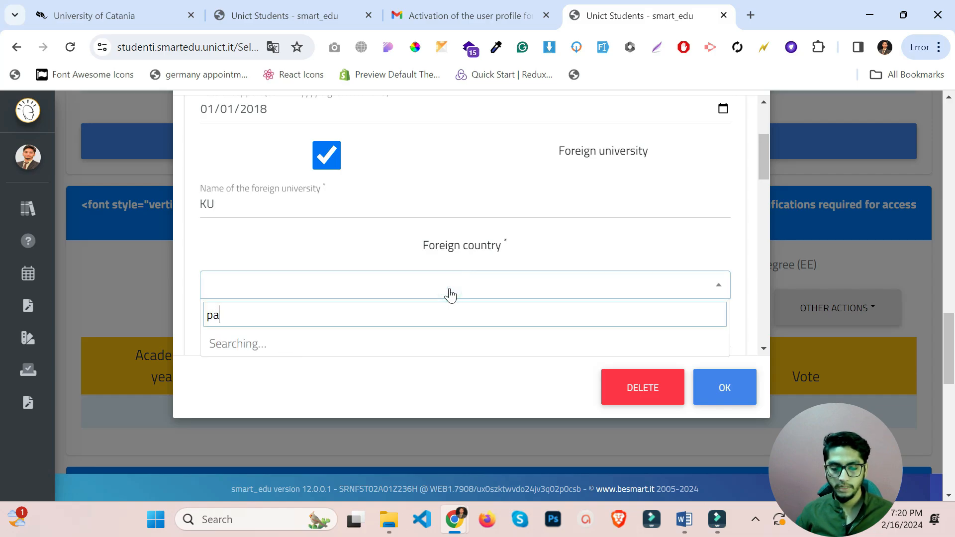
text(k)
click(336, 341)
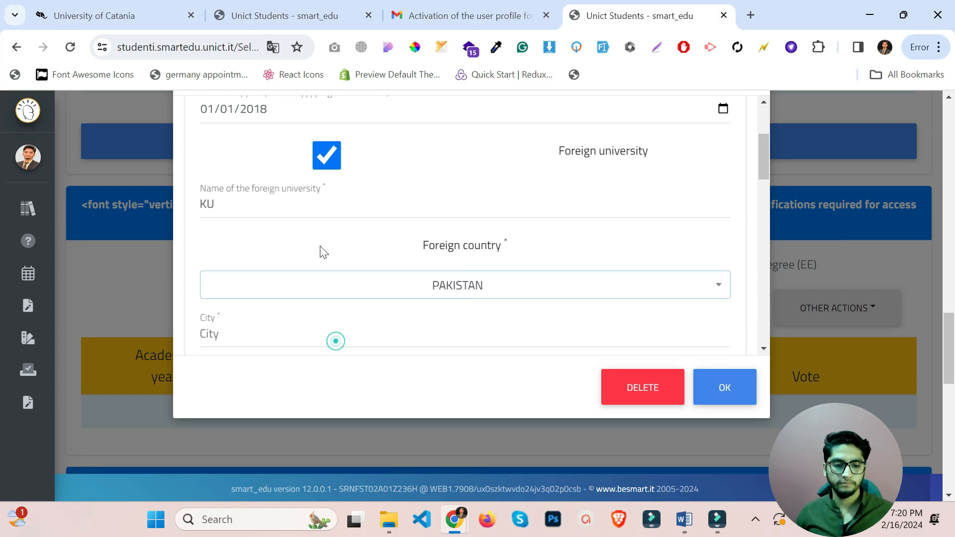
scroll(321, 251, down, 1)
click(296, 264)
click(352, 299)
Enter course of study CS and set the title type to Foreign Degree (Laurea Estera).
scroll(348, 297, down, 1)
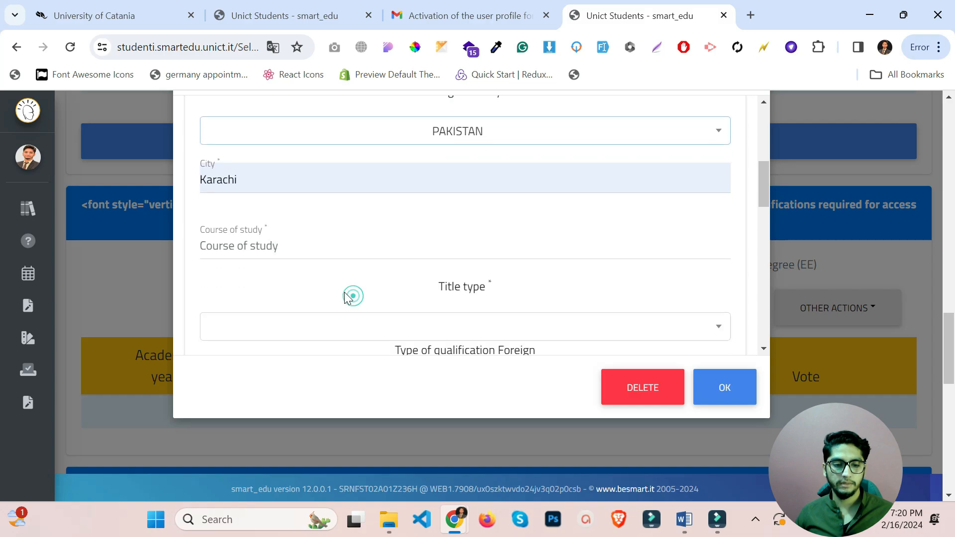
scroll(347, 297, down, 1)
click(307, 174)
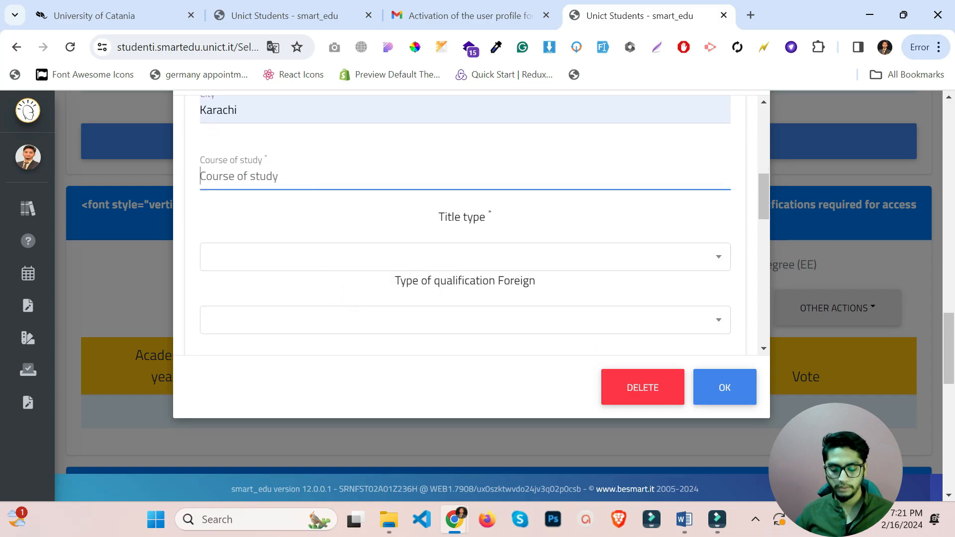
text(CS)
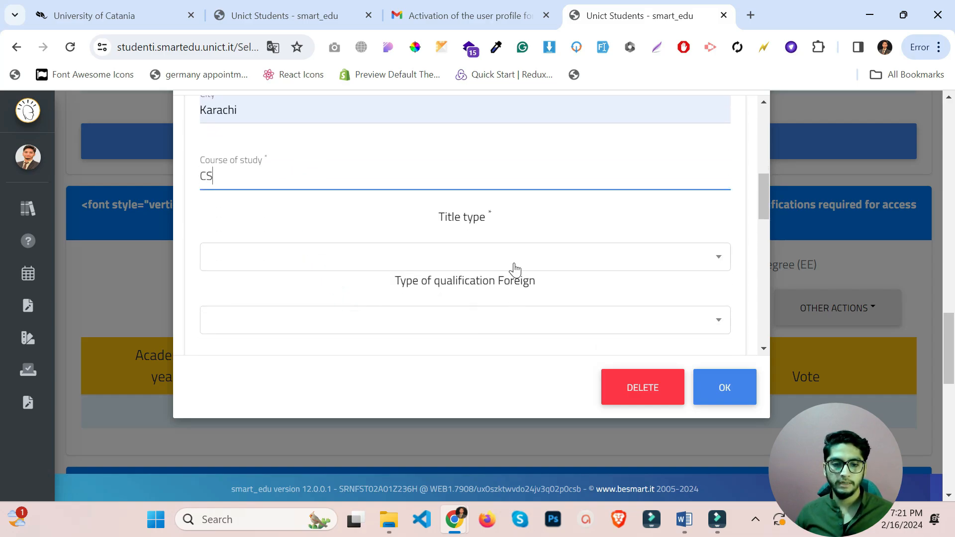
click(513, 262)
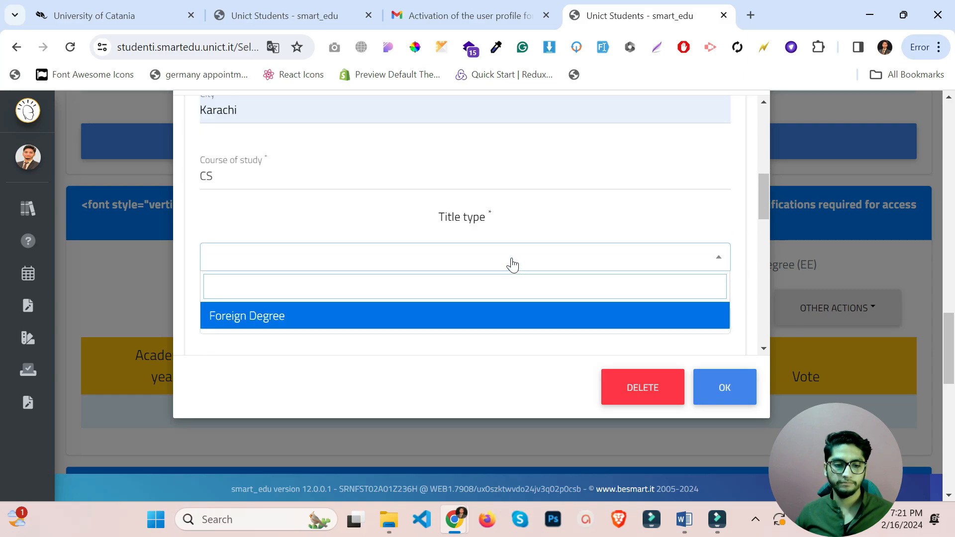
click(322, 316)
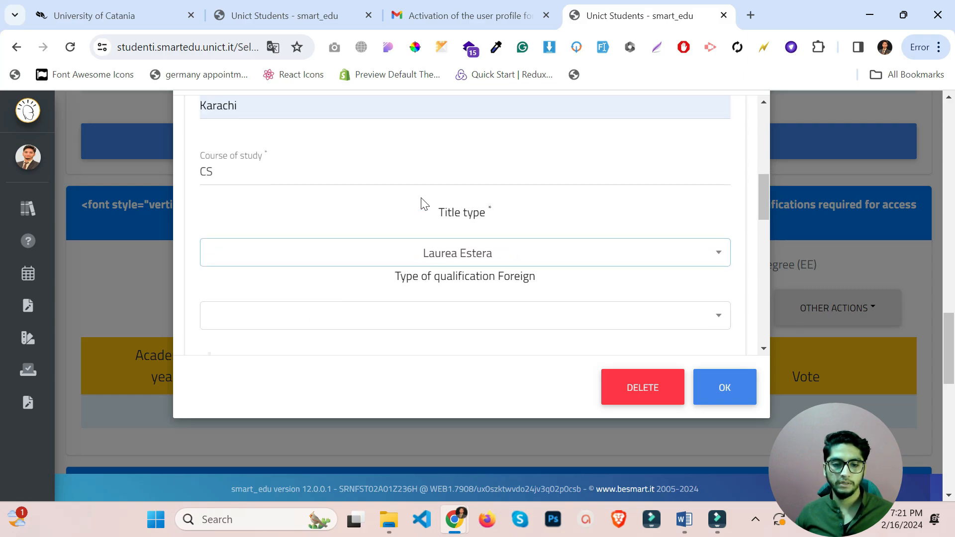
scroll(419, 202, down, 1)
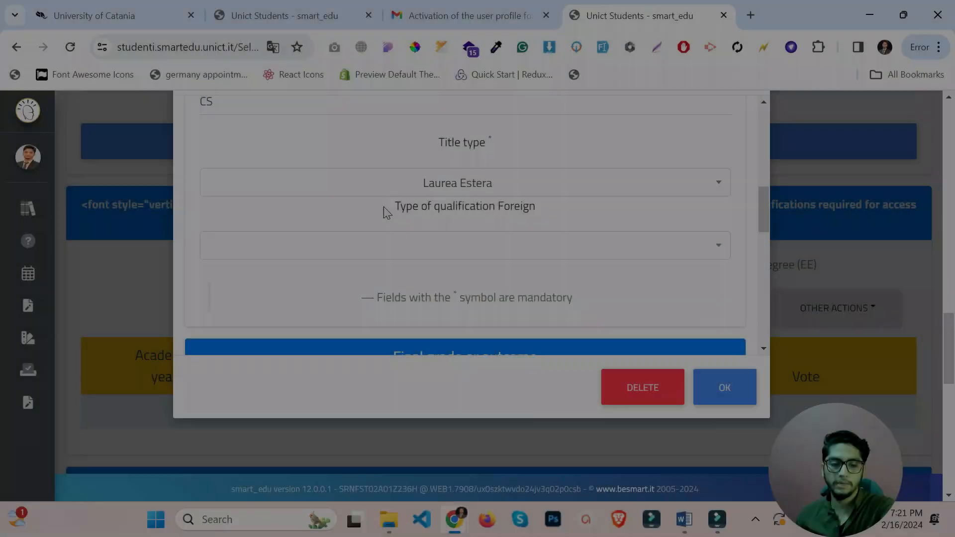
drag(395, 206, 543, 211)
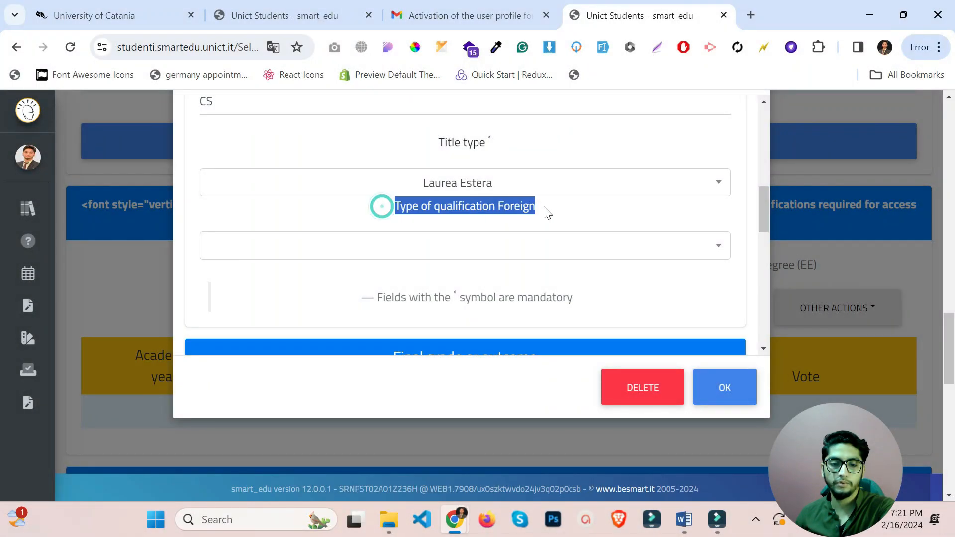
click(565, 211)
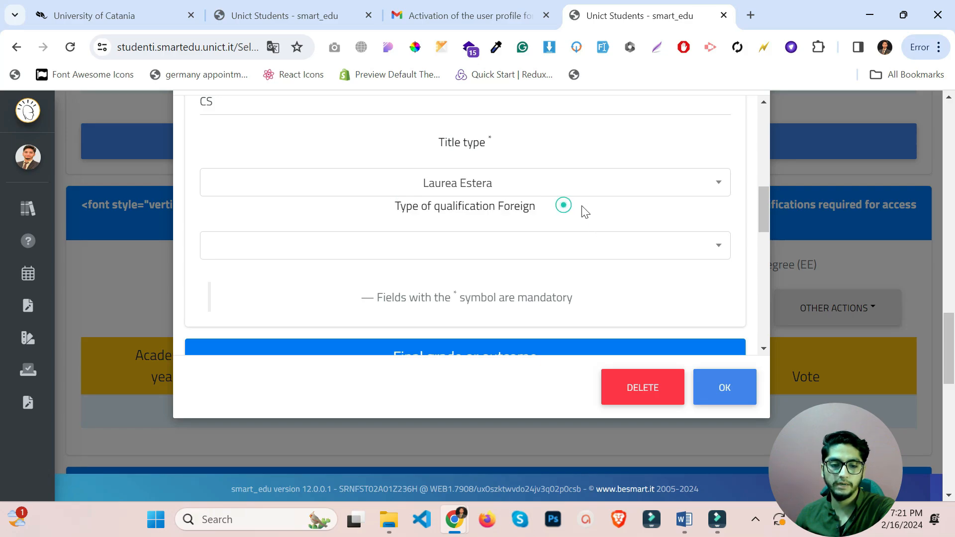
Search 'bac' and choose Bachelor of Science (BcS) as the foreign qualification type.
click(590, 249)
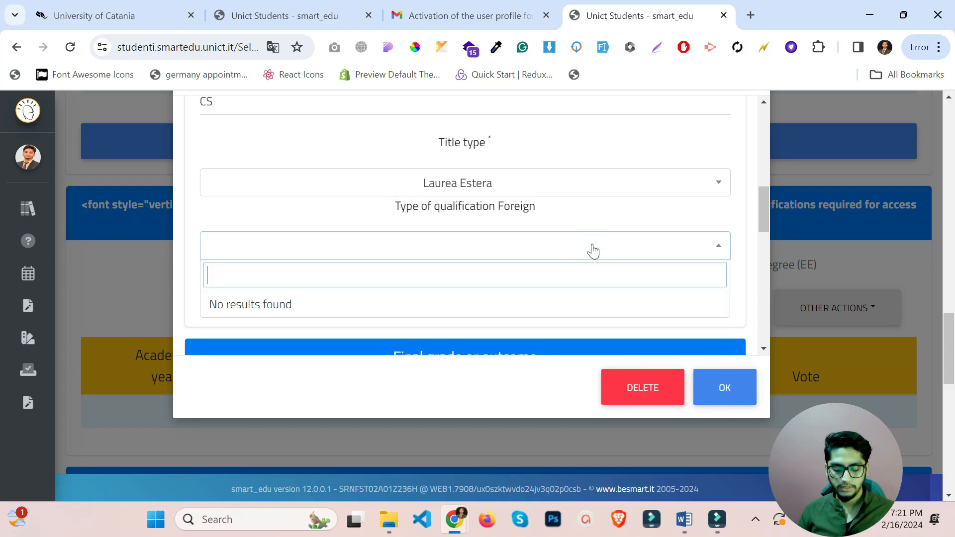
text(bac)
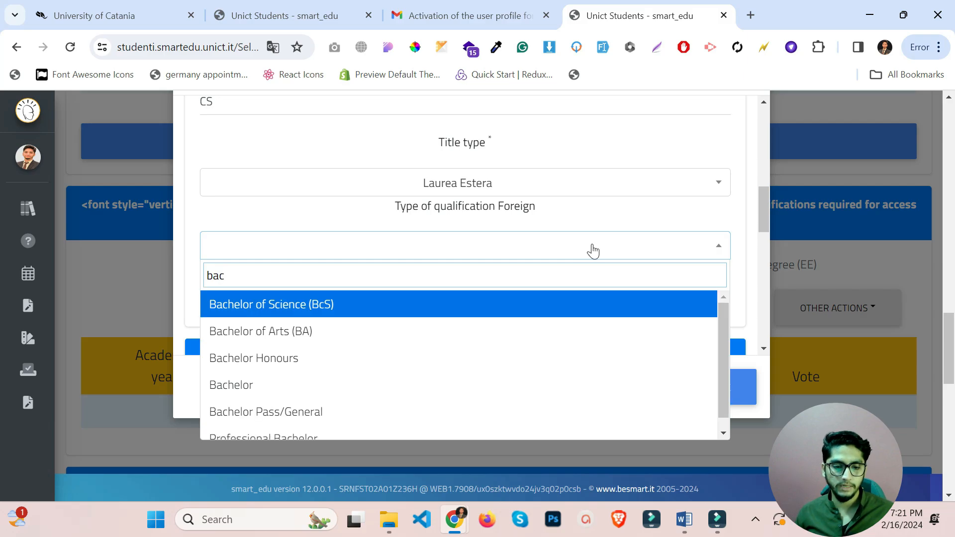
scroll(490, 358, down, 1)
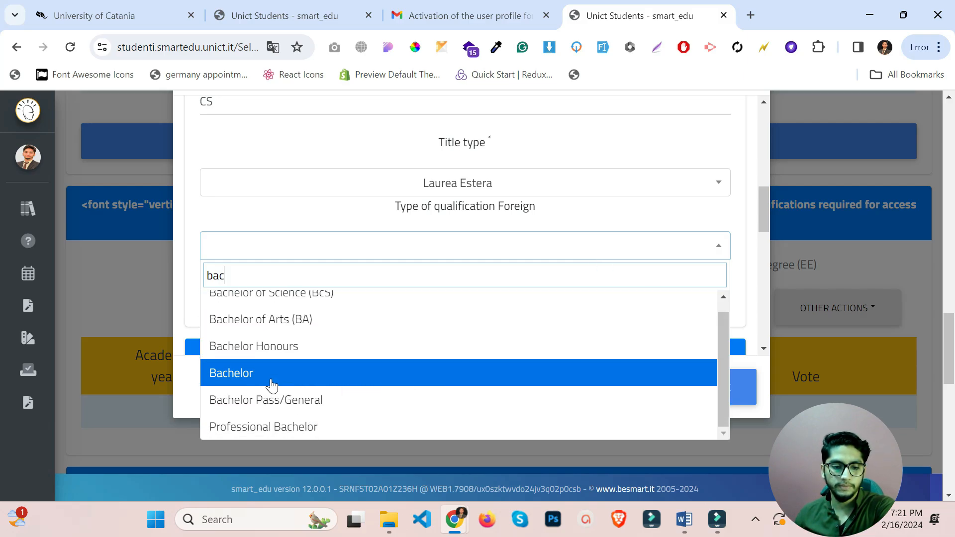
scroll(286, 363, up, 1)
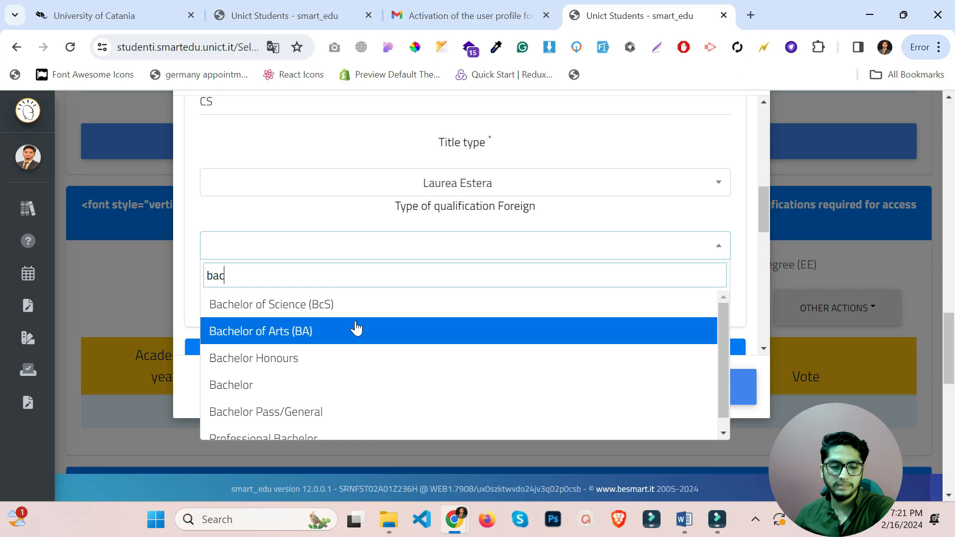
scroll(355, 327, down, 3)
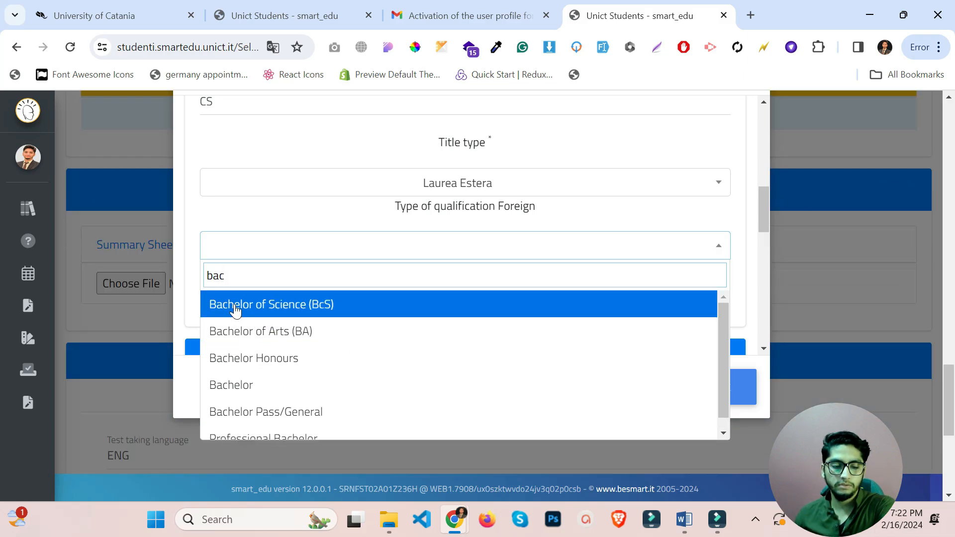
click(315, 305)
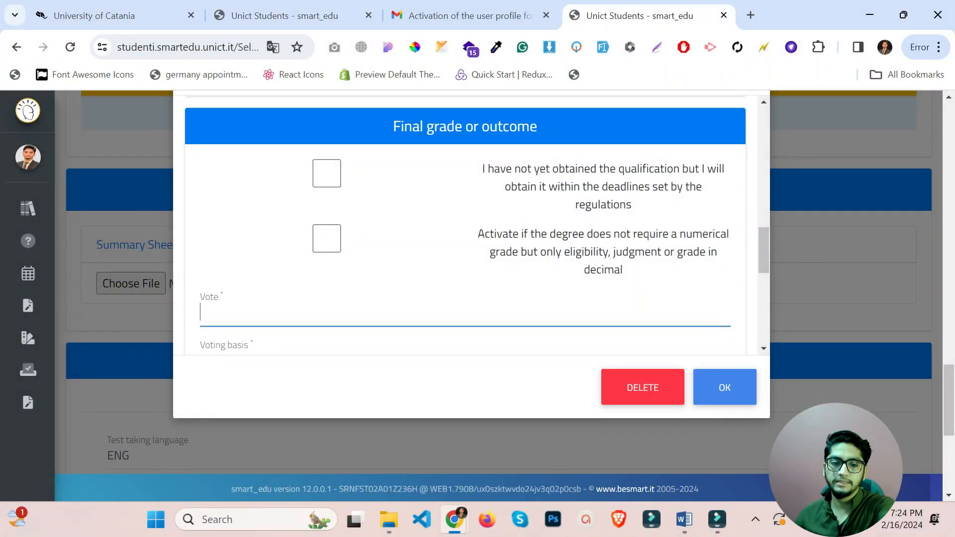
Mark the degree as non-numerical, with judgment CGPA and weighted average 3.0/4.0.
drag(422, 129, 597, 137)
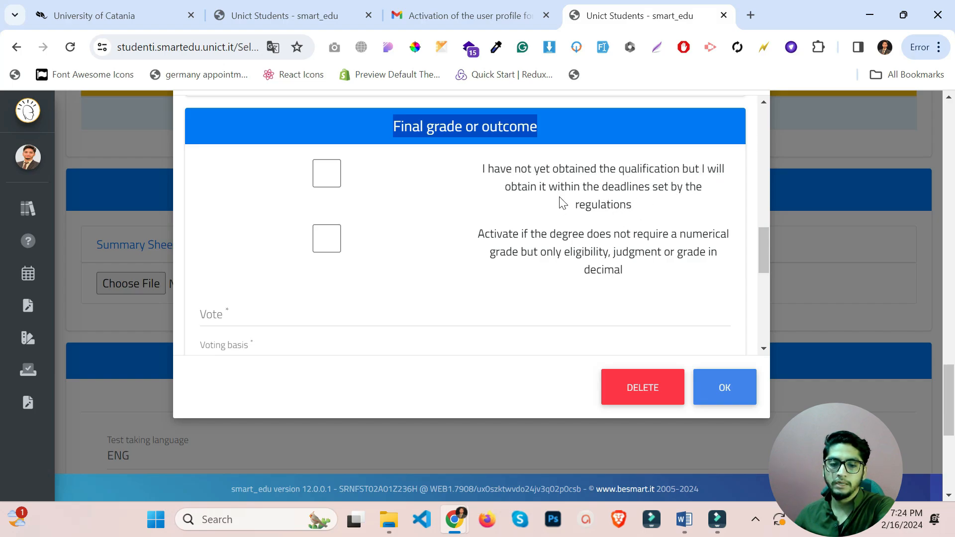
scroll(517, 271, down, 1)
scroll(517, 271, down, 1)
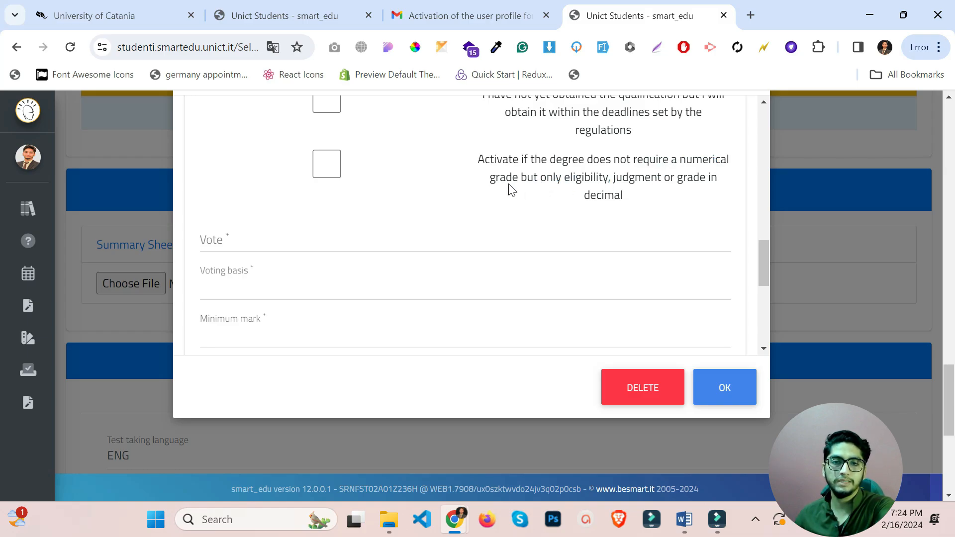
click(318, 169)
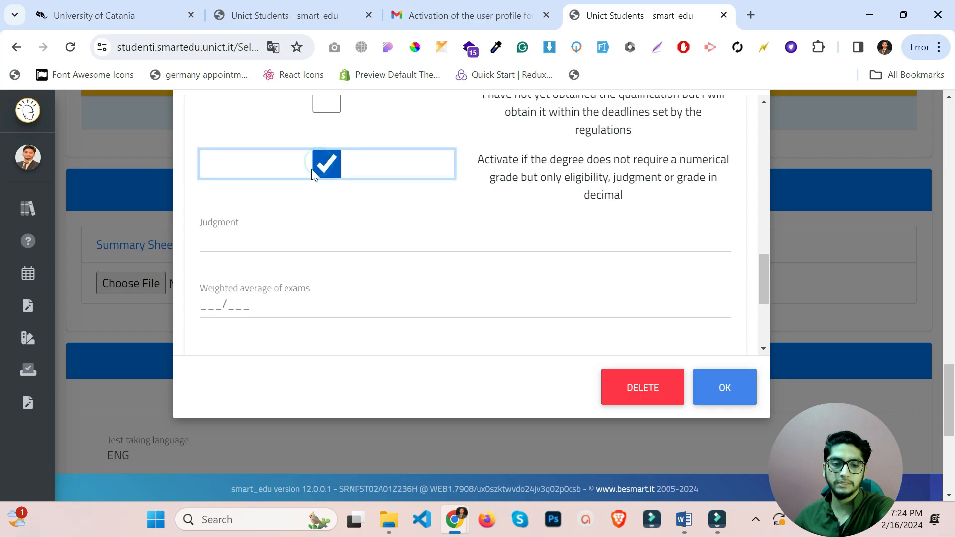
click(234, 240)
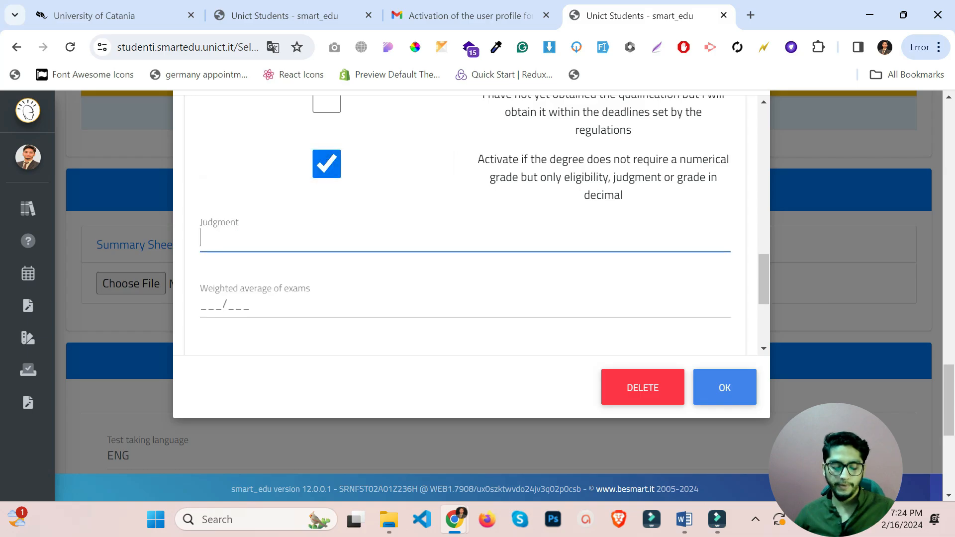
text(CGPA)
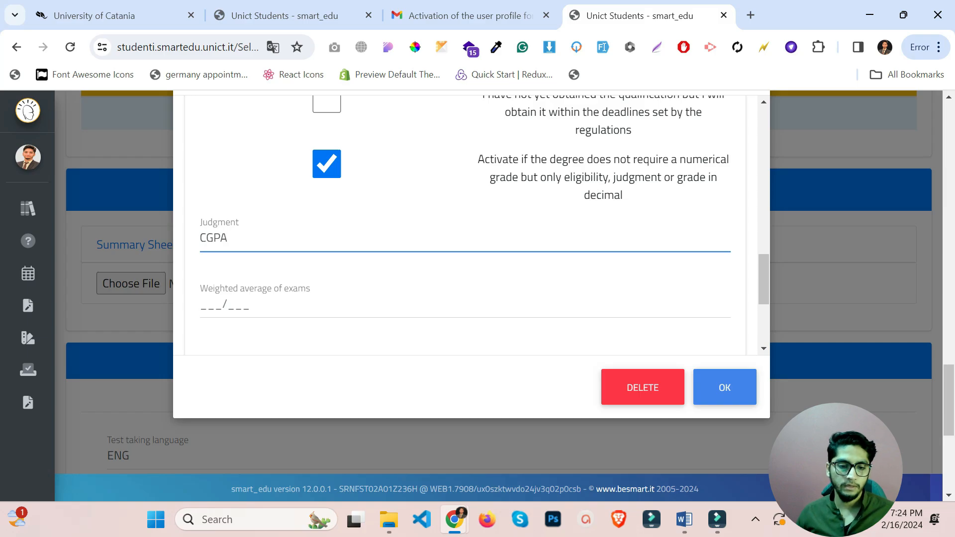
scroll(464, 223, down, 2)
key(Tab)
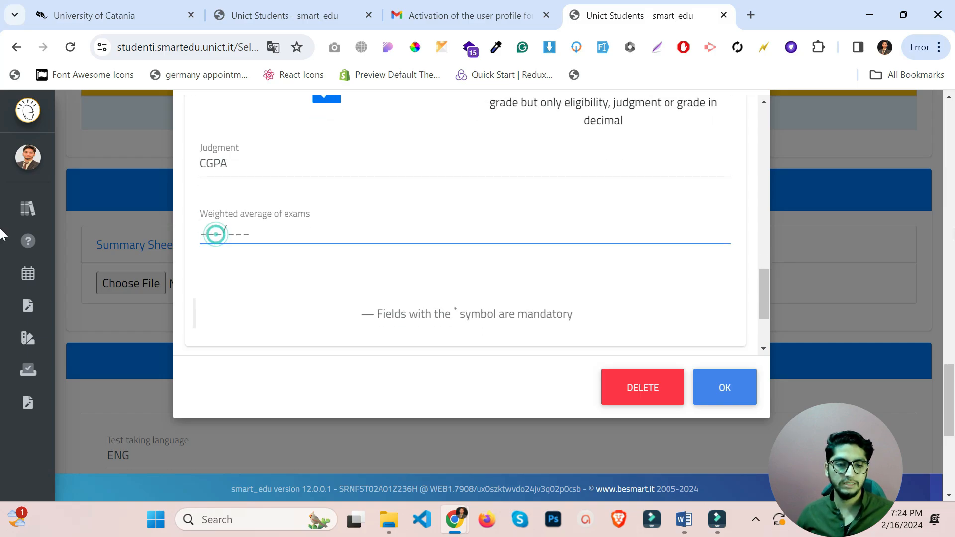
text(3.0)
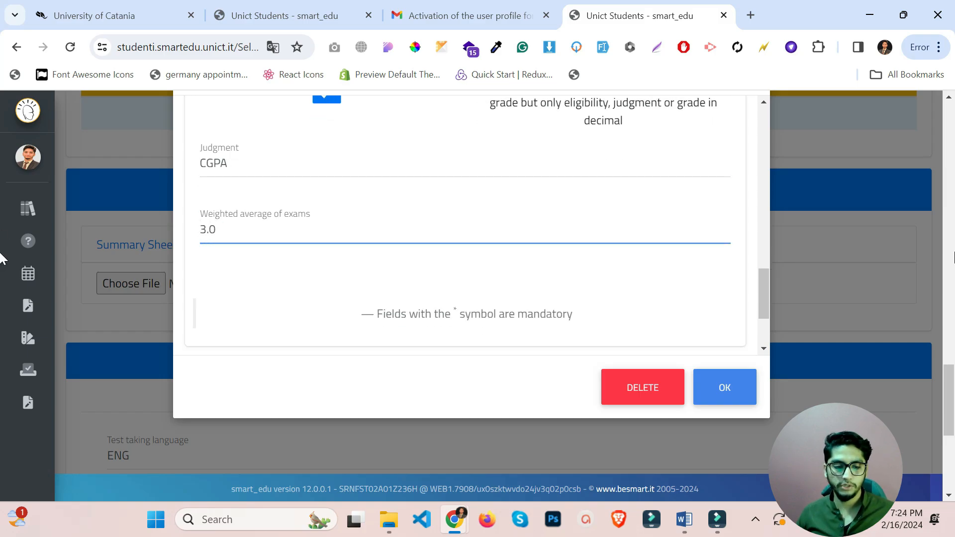
text(/4)
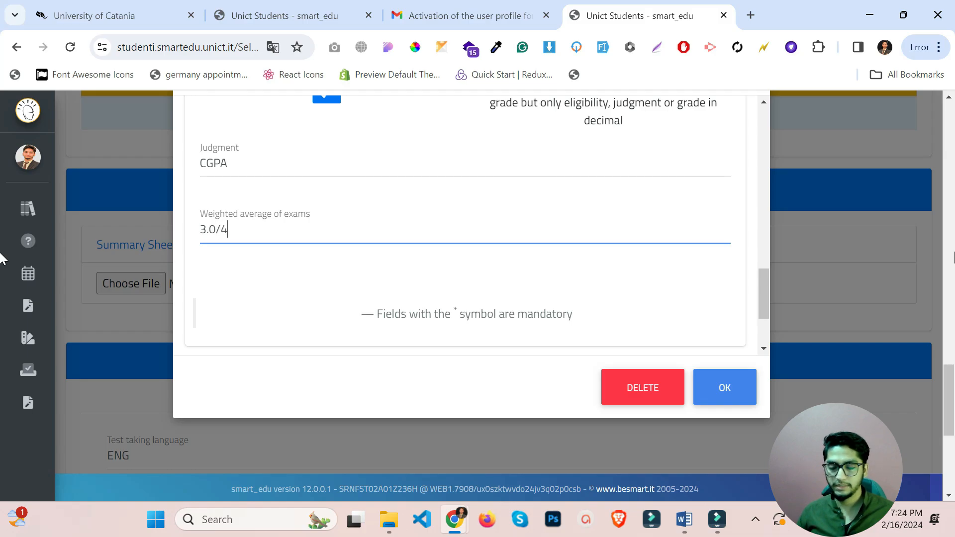
text(.0)
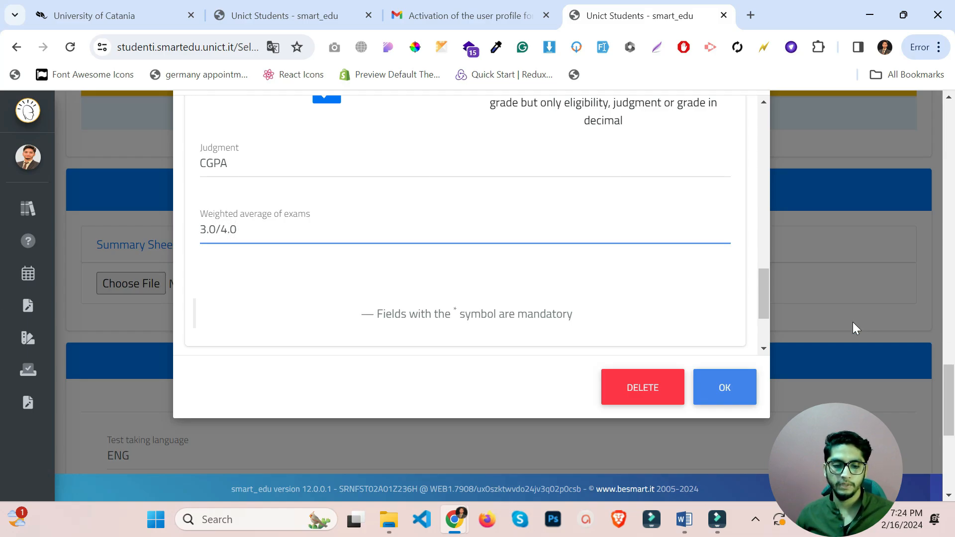
Attach syllabus.pdf and save the university qualification.
scroll(312, 236, down, 1)
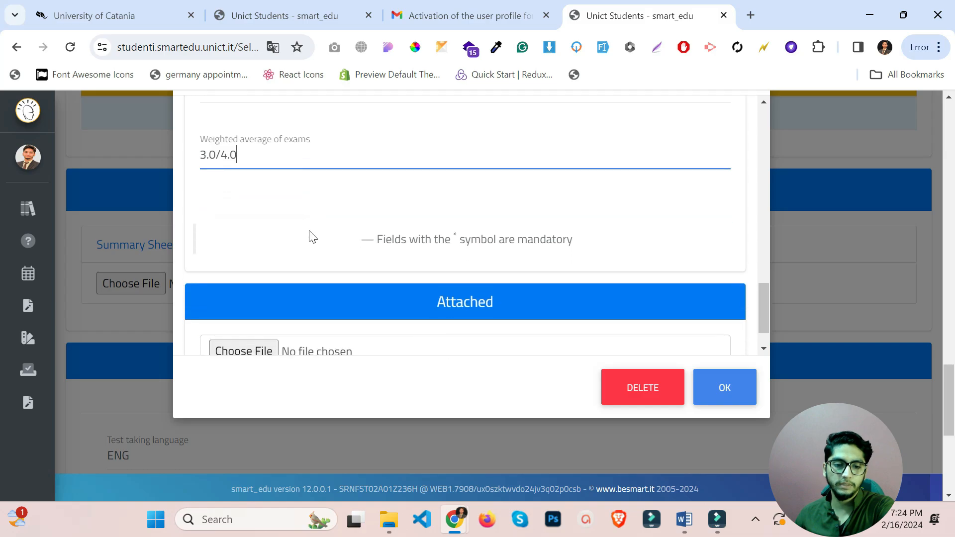
scroll(312, 237, down, 1)
scroll(457, 233, down, 1)
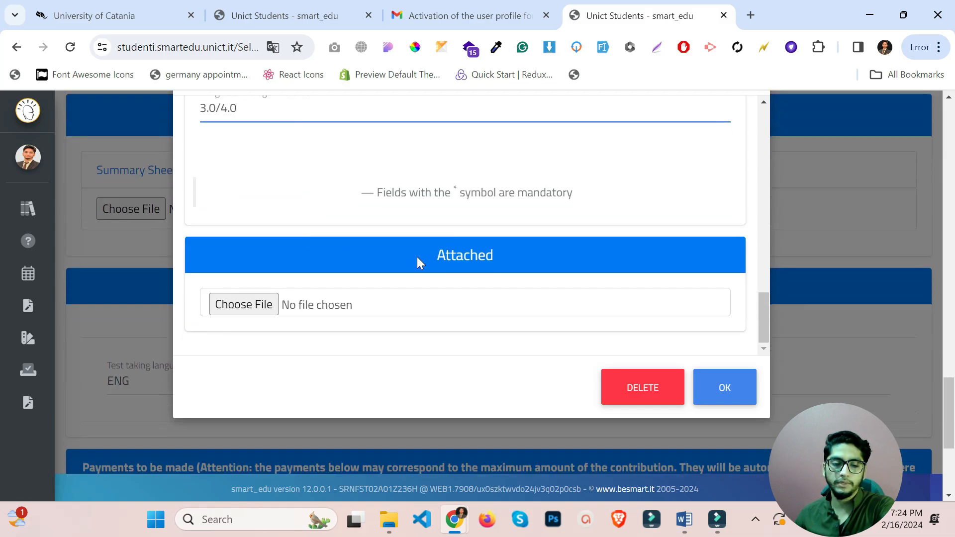
click(249, 310)
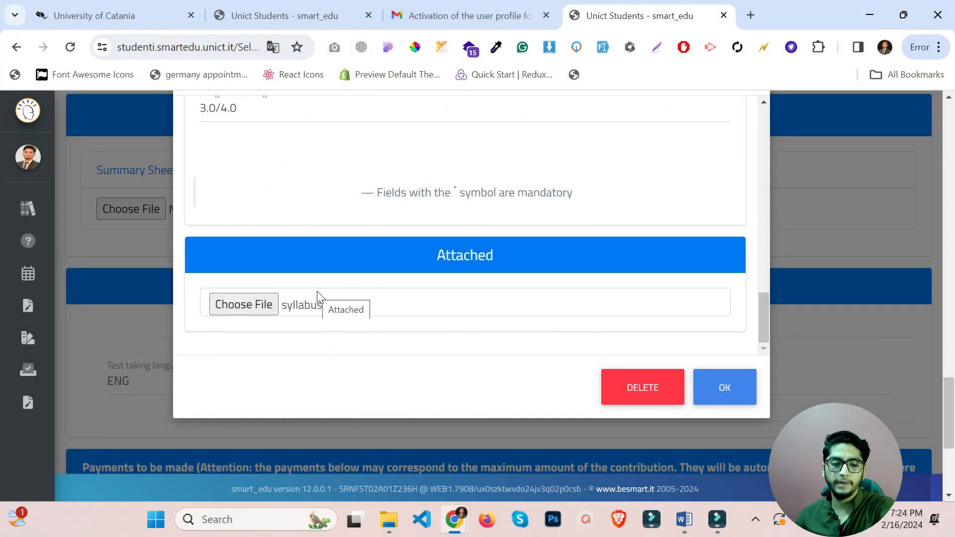
click(742, 396)
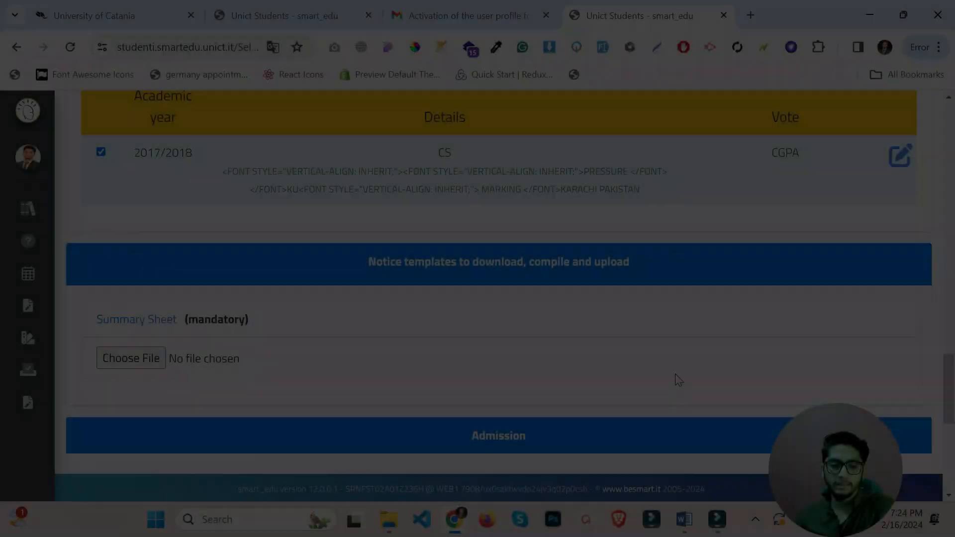
Download the Summary Sheet template LM Data summary sheet.pdf from the notice templates list.
scroll(675, 379, up, 3)
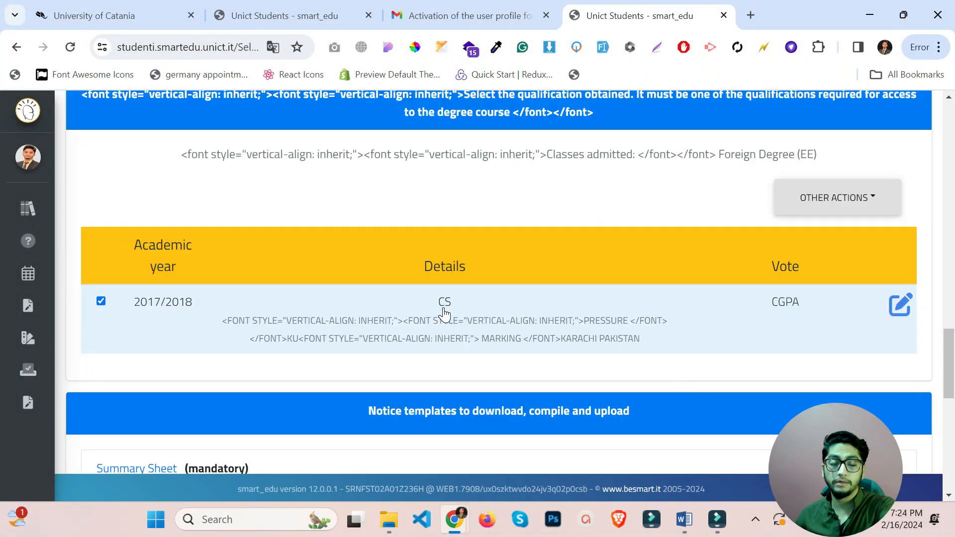
scroll(444, 313, down, 1)
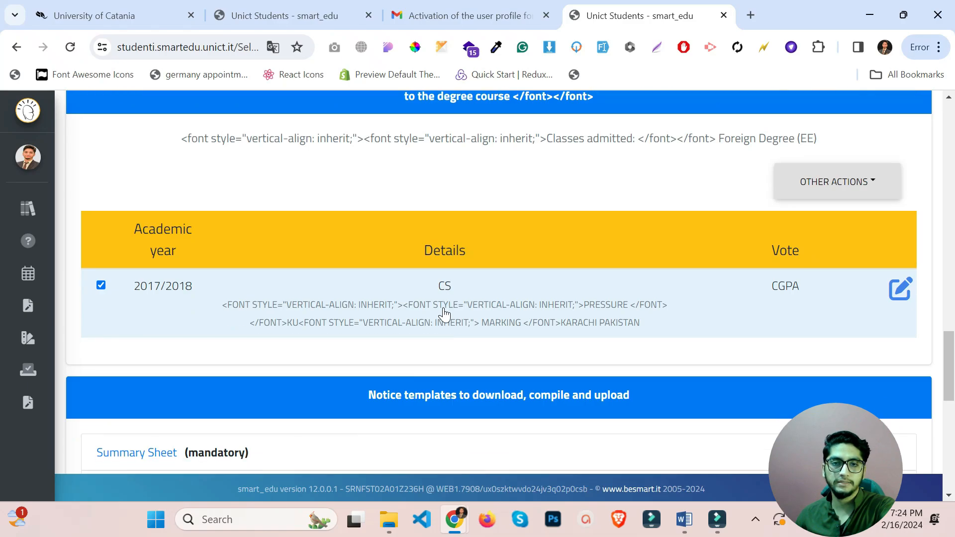
scroll(444, 314, down, 3)
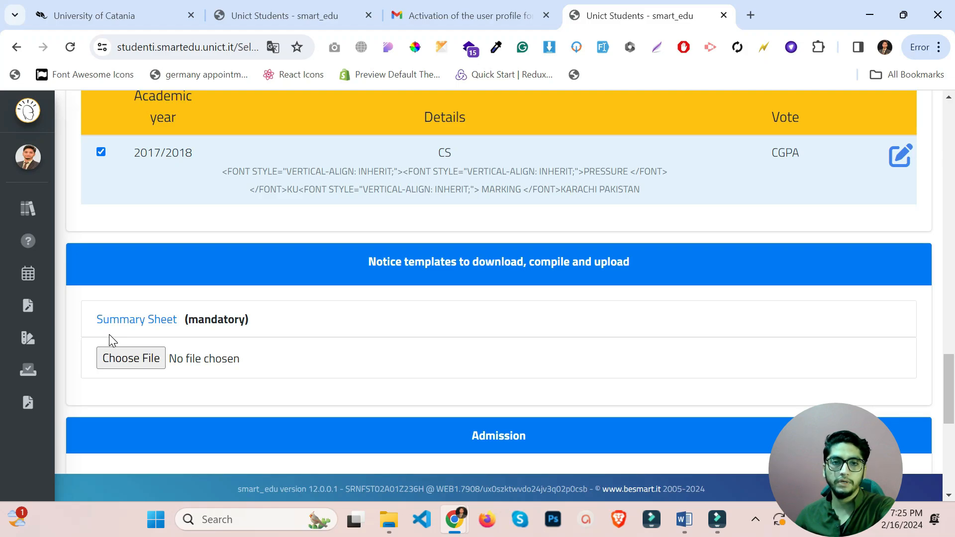
click(132, 321)
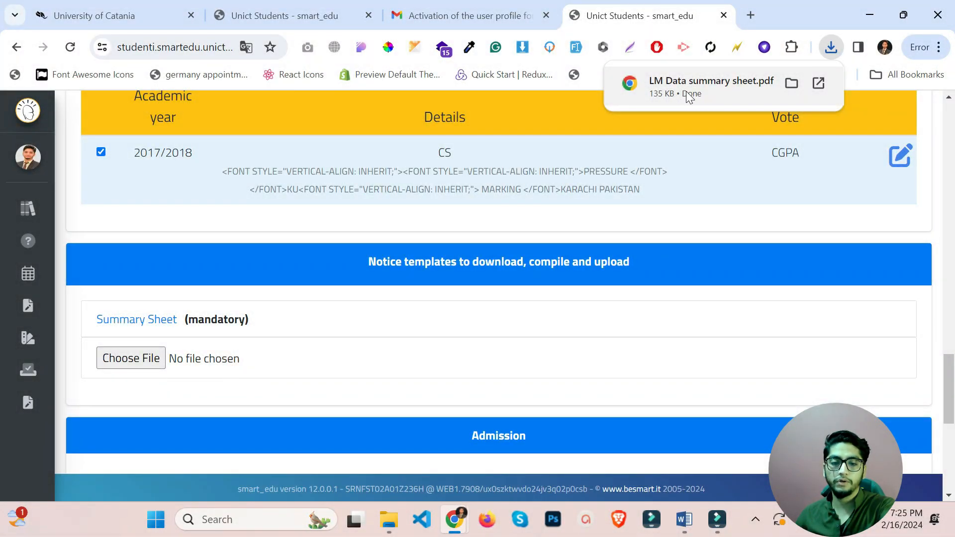
Open LM Data summary sheet.pdf and review its Bachelor degree, date of achievement and grade fields.
click(687, 93)
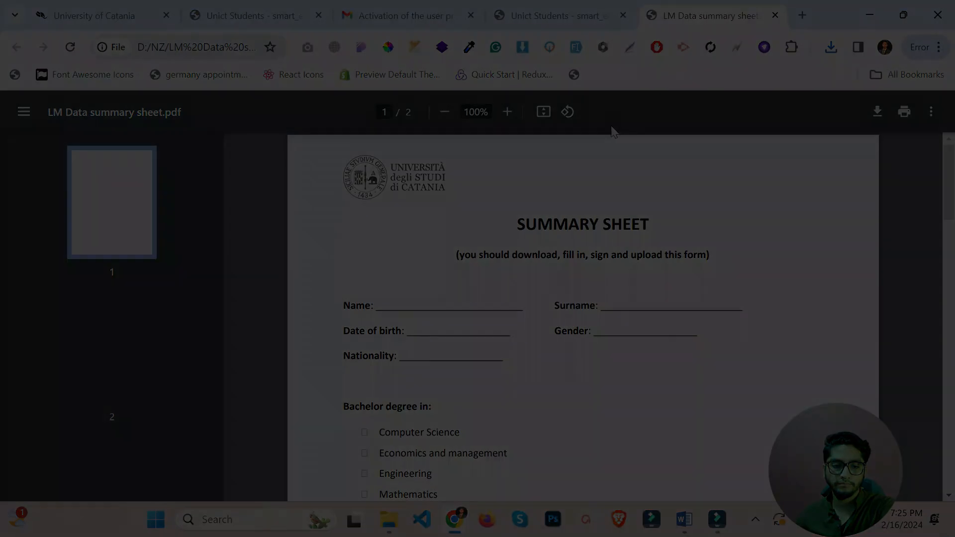
click(534, 288)
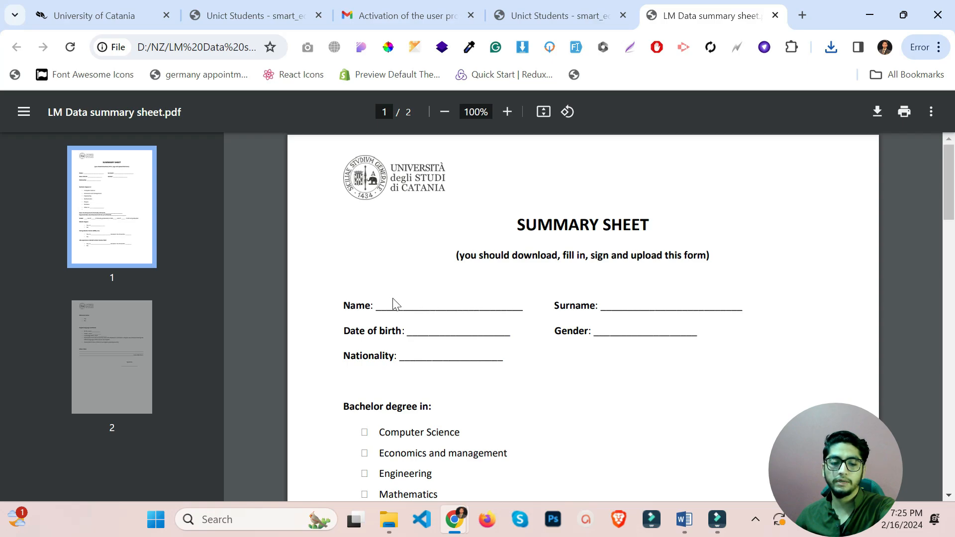
click(334, 296)
scroll(624, 362, down, 1)
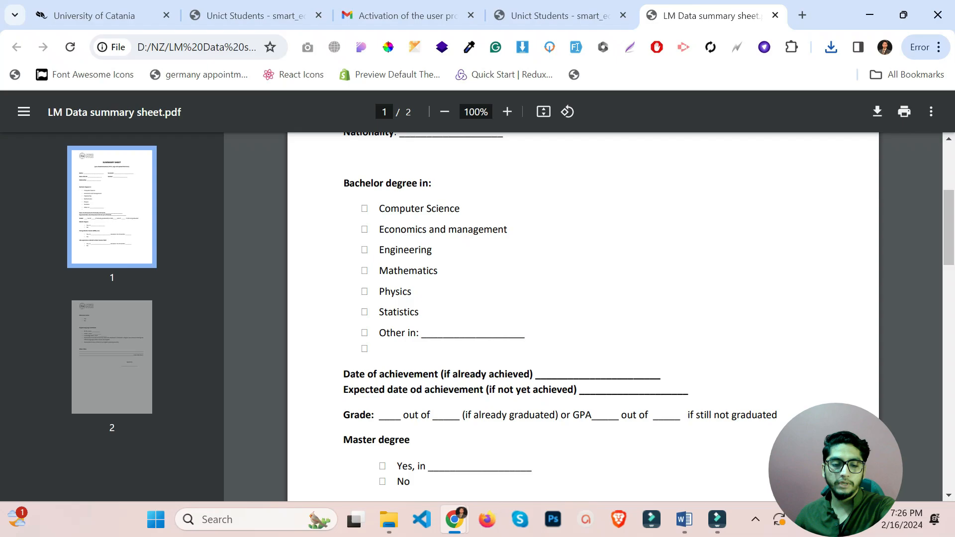
drag(341, 184, 417, 184)
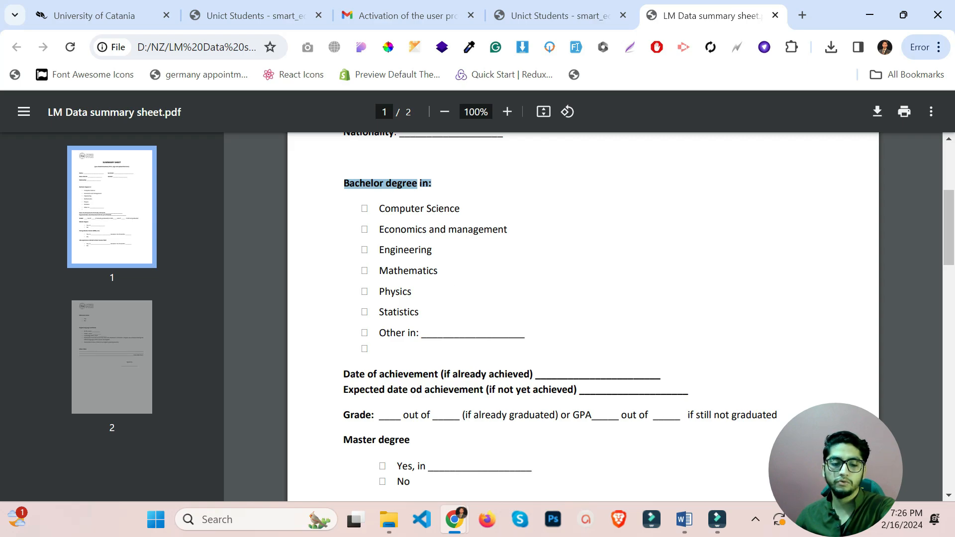
drag(420, 334, 493, 337)
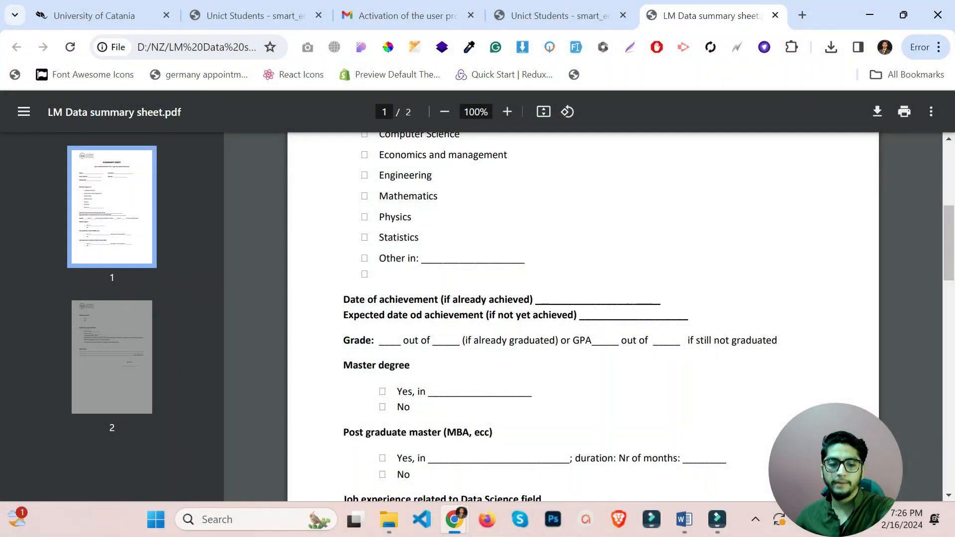
drag(344, 299, 486, 300)
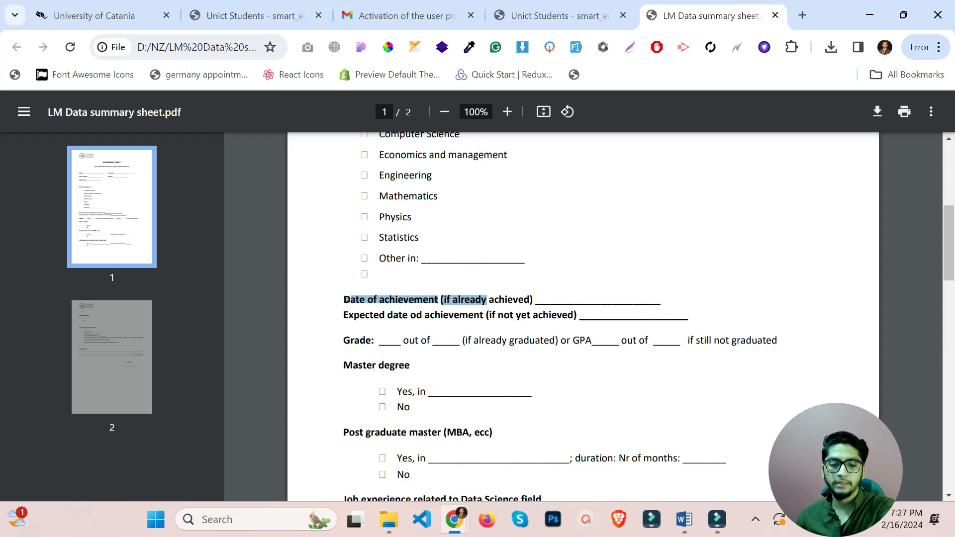
drag(350, 340, 691, 340)
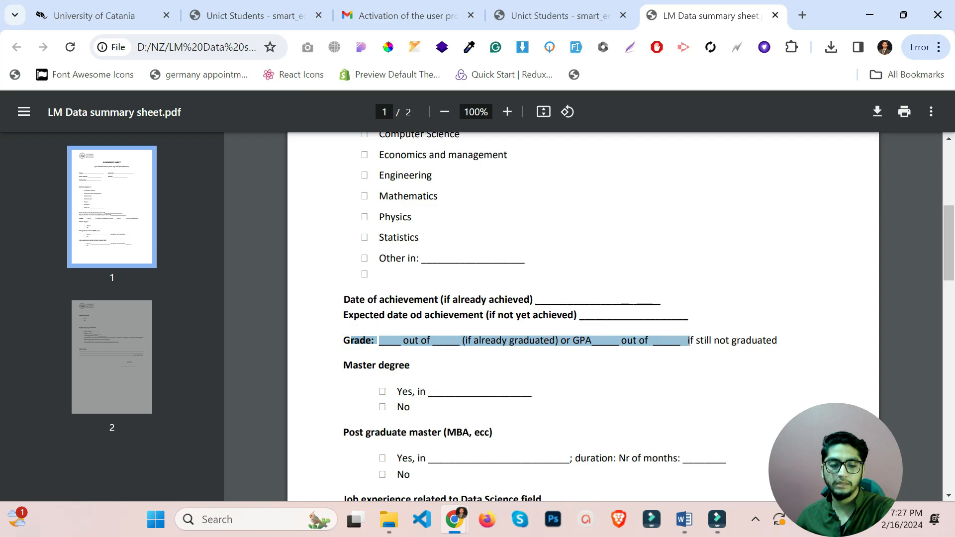
Review the rest of the sheet, including the English-course declaration, then return to the Unict Students page.
scroll(574, 337, down, 2)
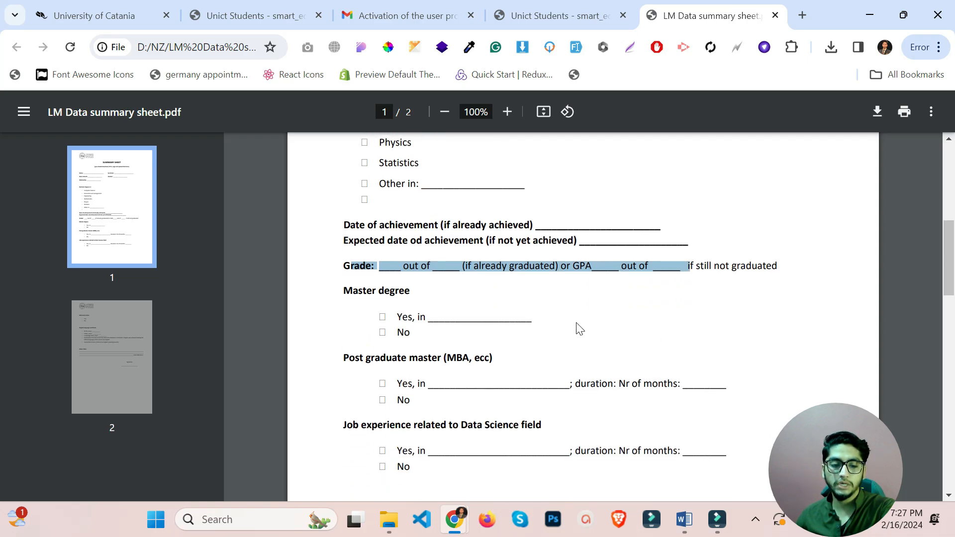
scroll(577, 324, down, 4)
scroll(583, 318, down, 5)
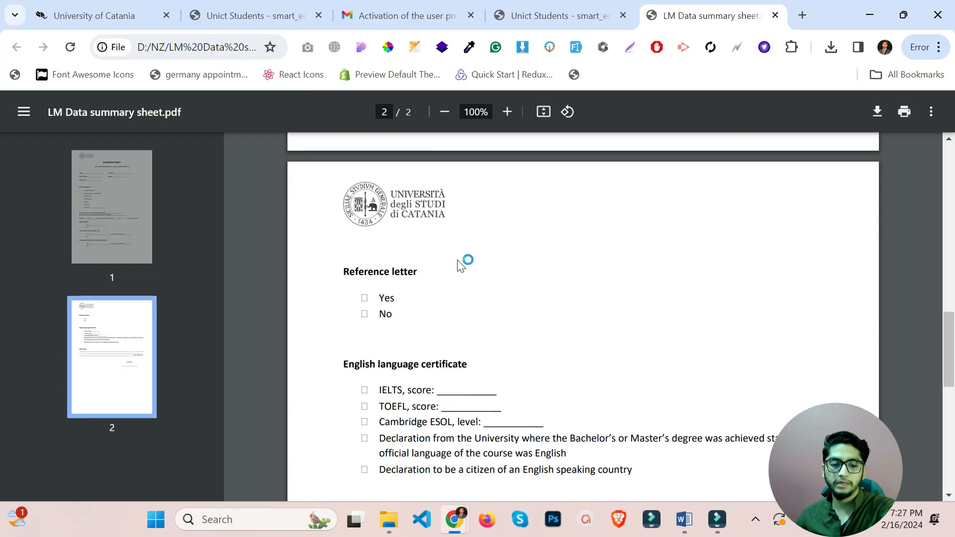
scroll(460, 263, down, 2)
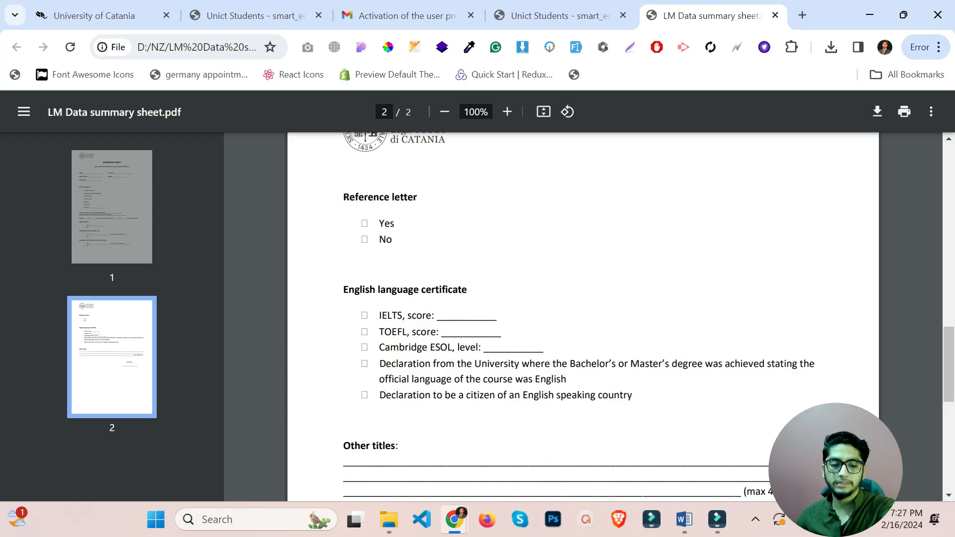
drag(583, 396, 453, 379)
click(454, 379)
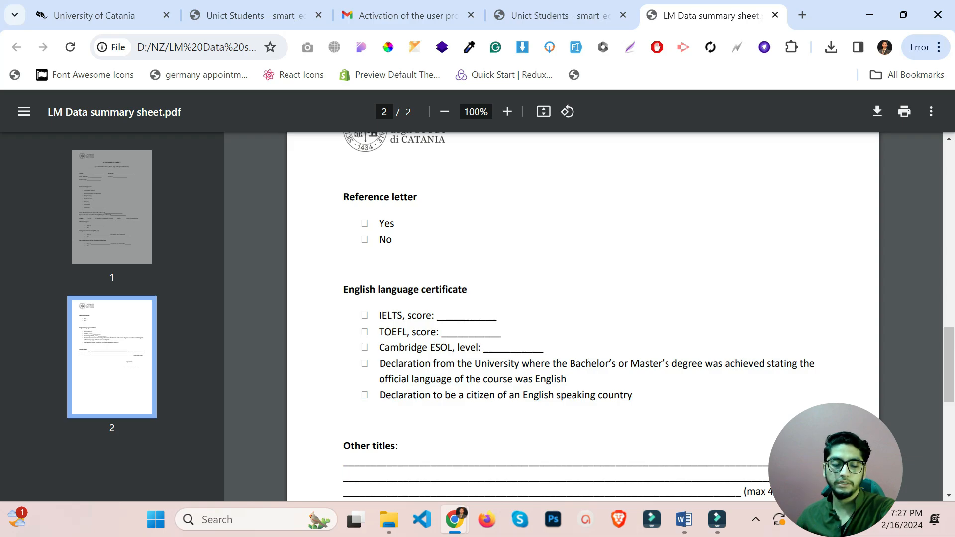
scroll(583, 316, down, 3)
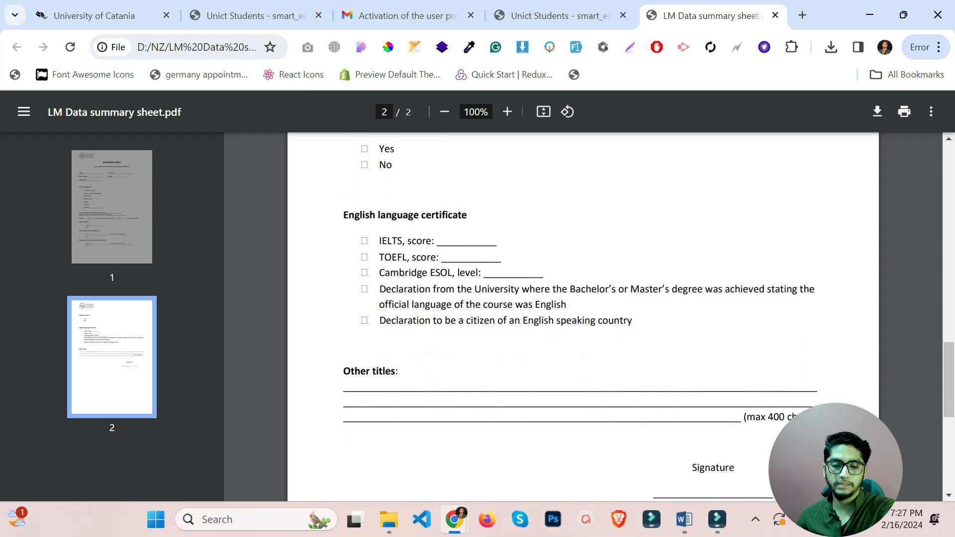
scroll(301, 211, down, 3)
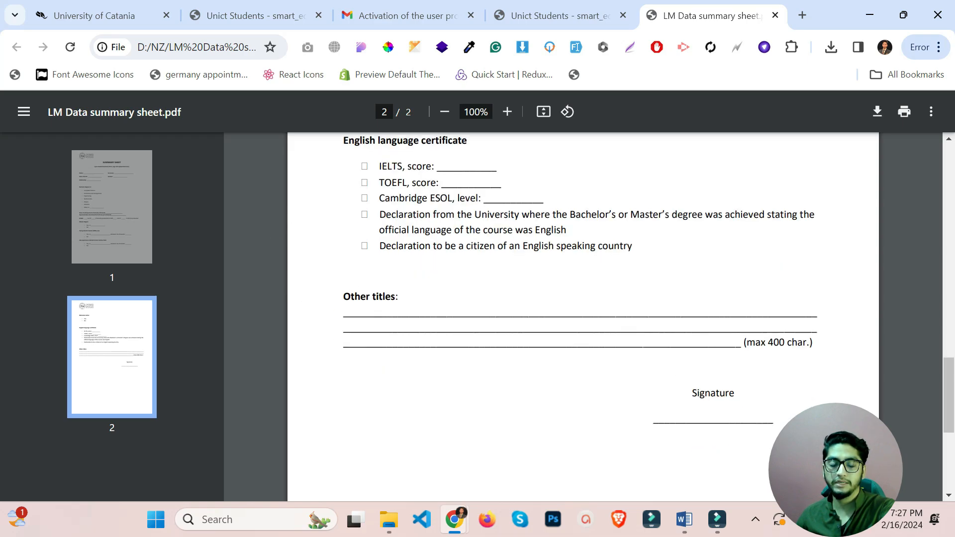
click(570, 7)
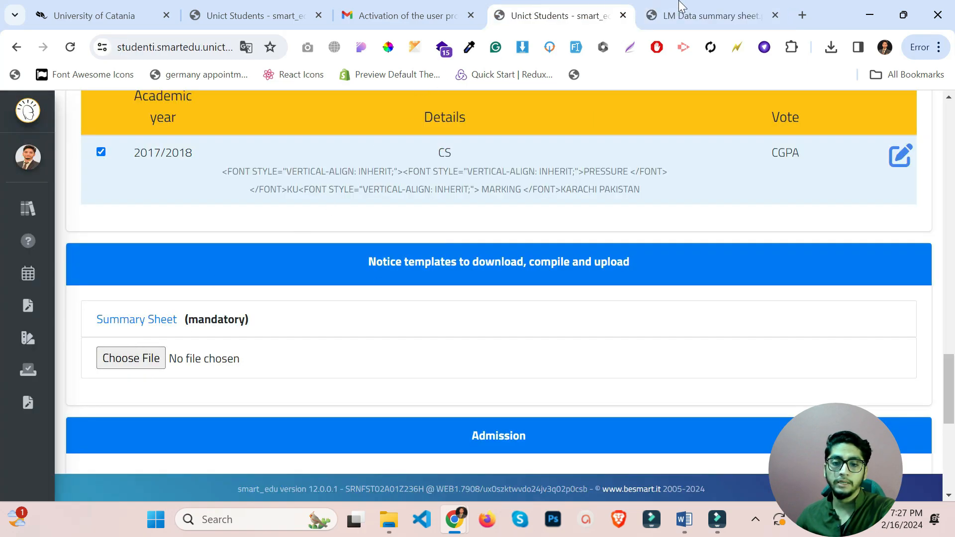
click(718, 11)
scroll(639, 363, up, 4)
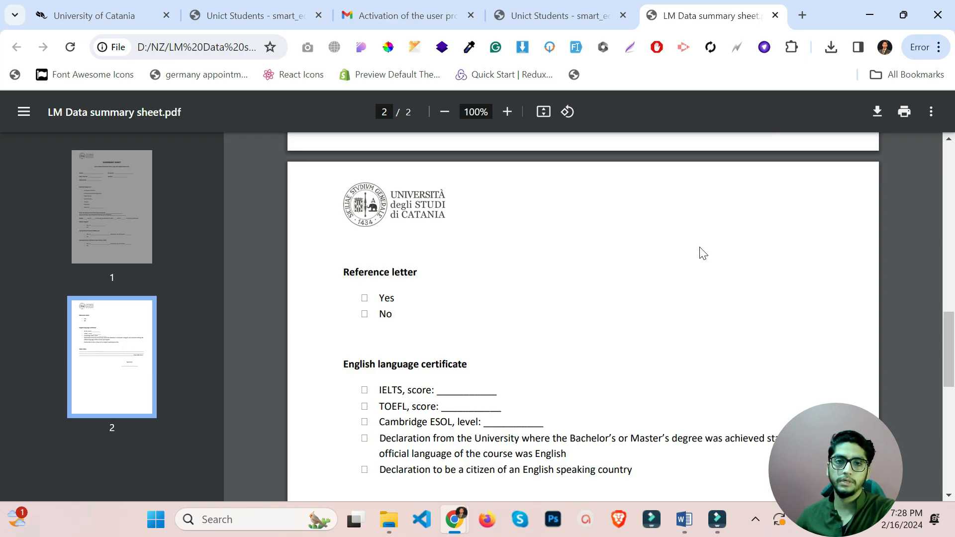
key(super+shift+s)
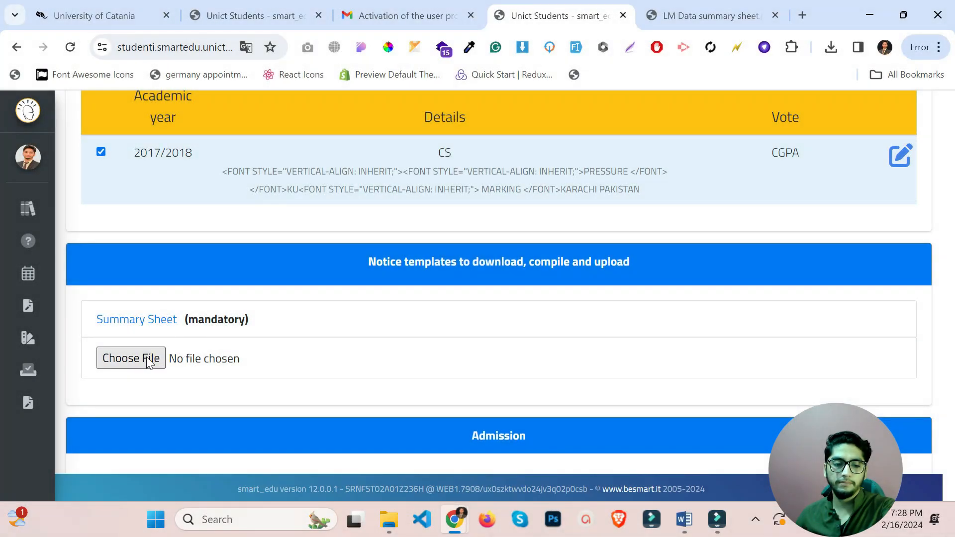
Upload syllabus.pdf into the mandatory Summary Sheet slot.
click(148, 363)
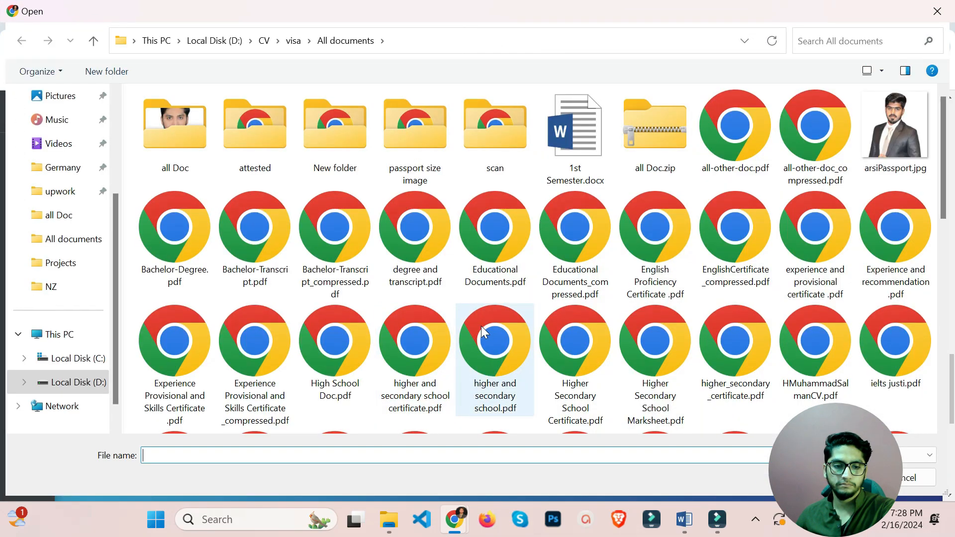
scroll(481, 326, down, 6)
scroll(484, 336, down, 2)
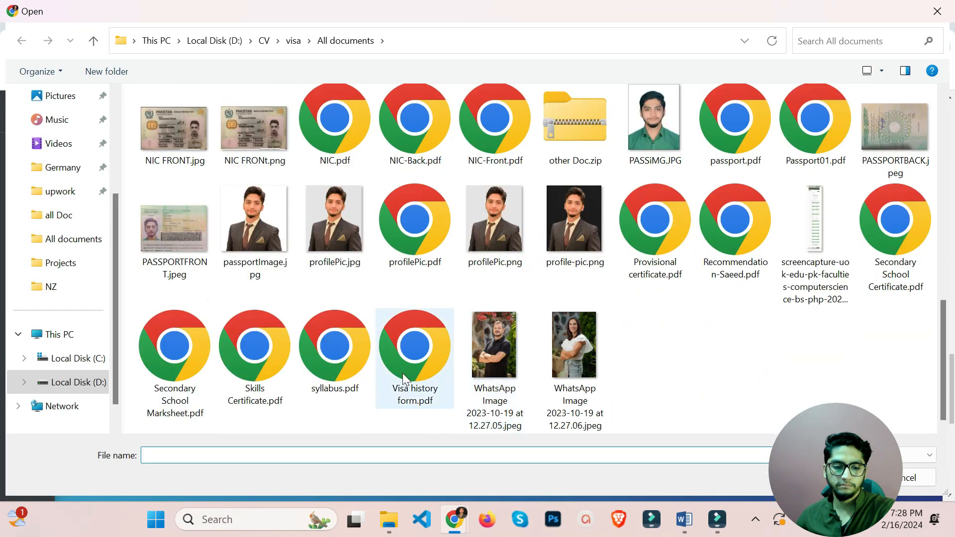
double_click(348, 362)
scroll(352, 368, down, 3)
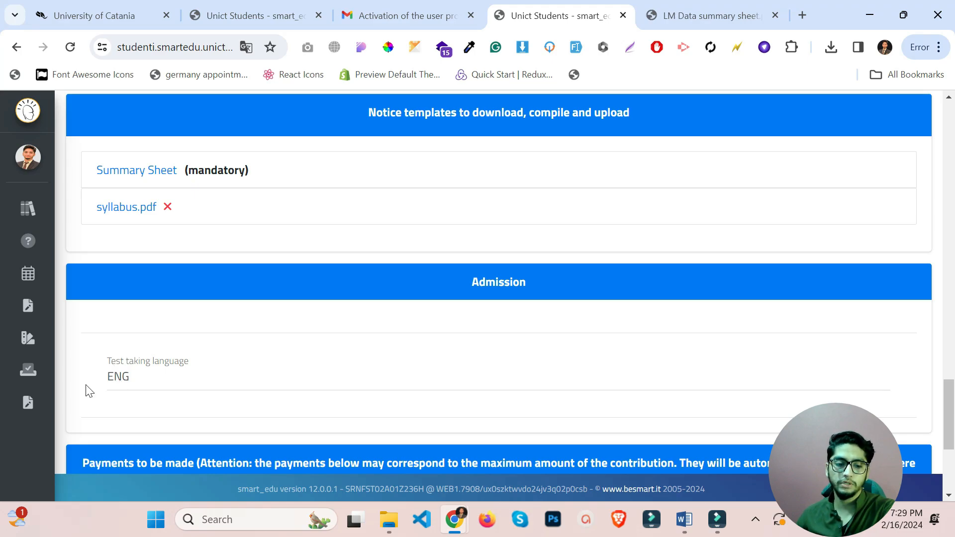
Scroll past the Payments table and proceed to the application's data summary.
scroll(136, 376, down, 3)
scroll(137, 373, down, 2)
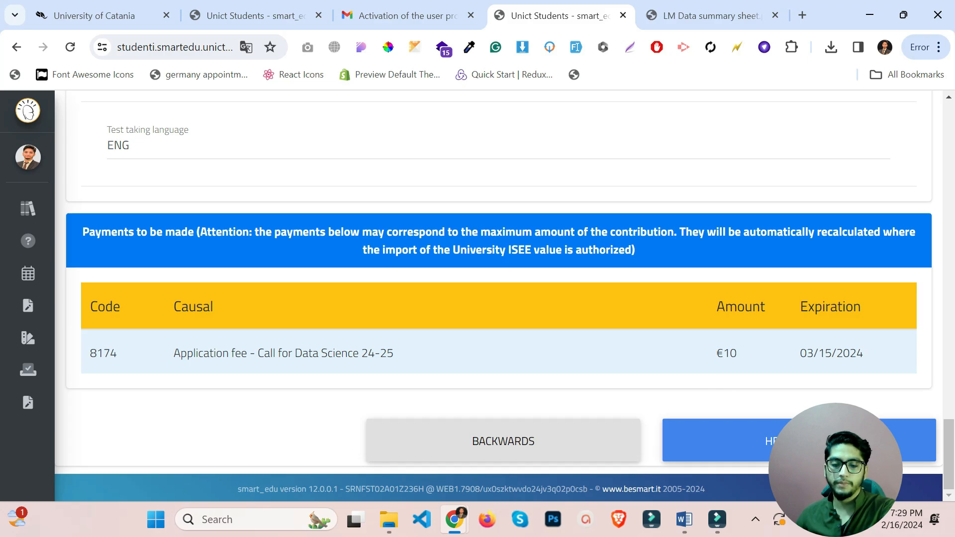
click(770, 438)
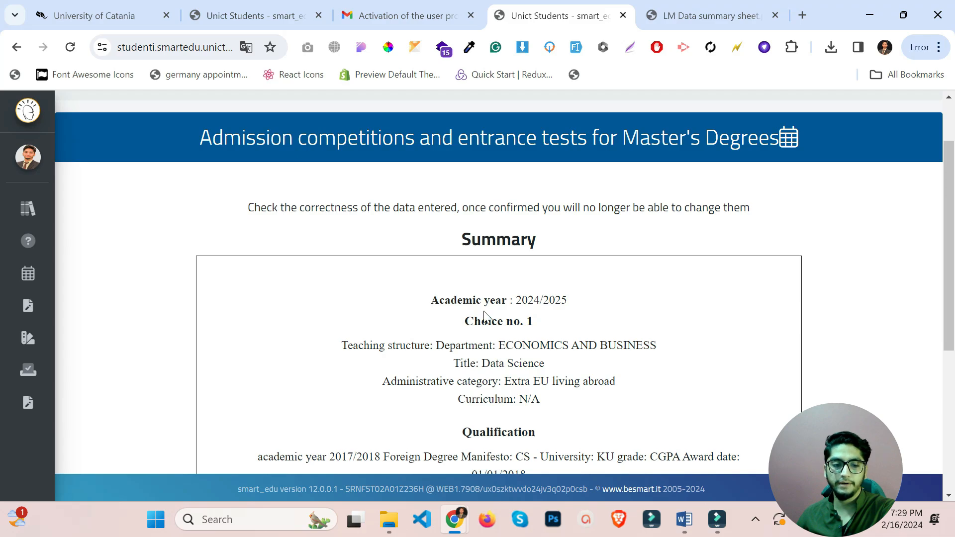
Highlight the warning that confirmed data is final, then submit the Data Science application.
drag(246, 207, 769, 205)
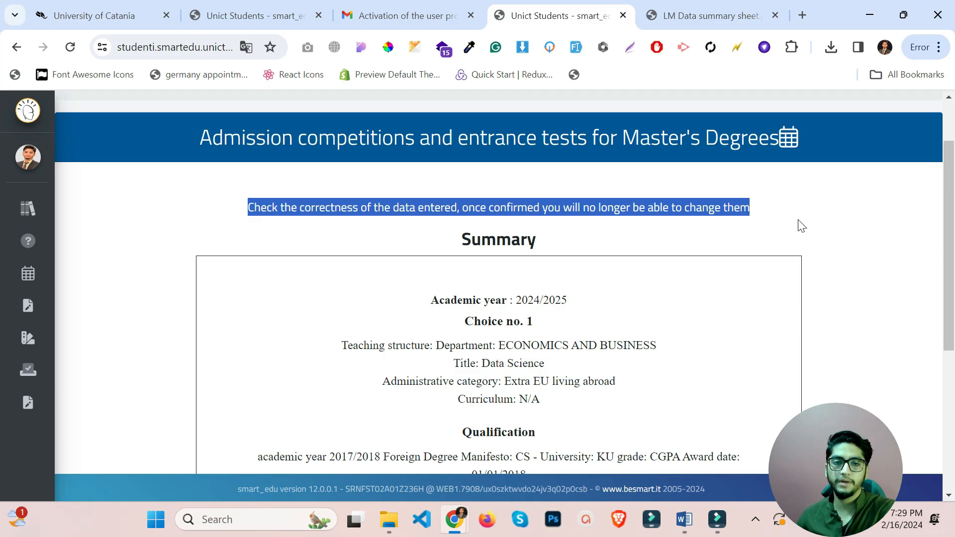
scroll(808, 229, down, 5)
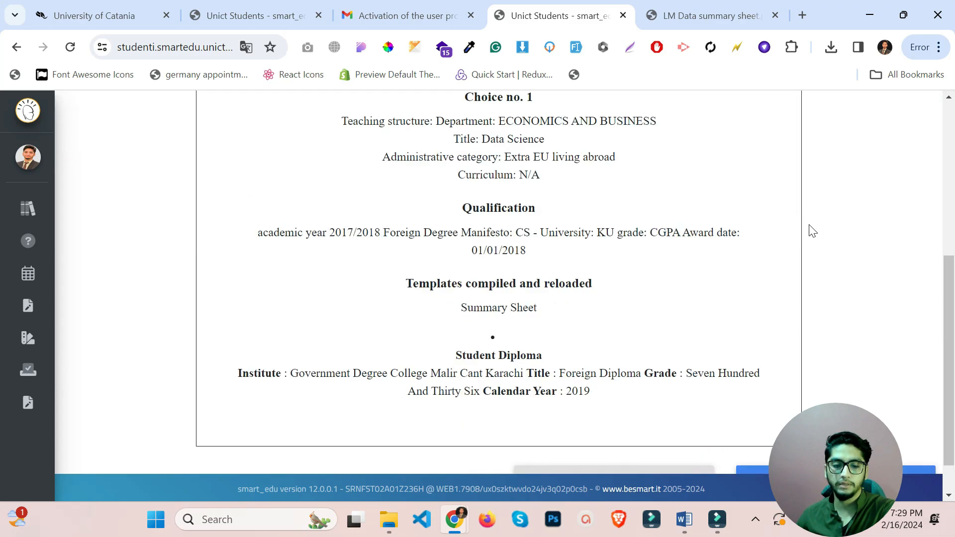
scroll(812, 231, down, 1)
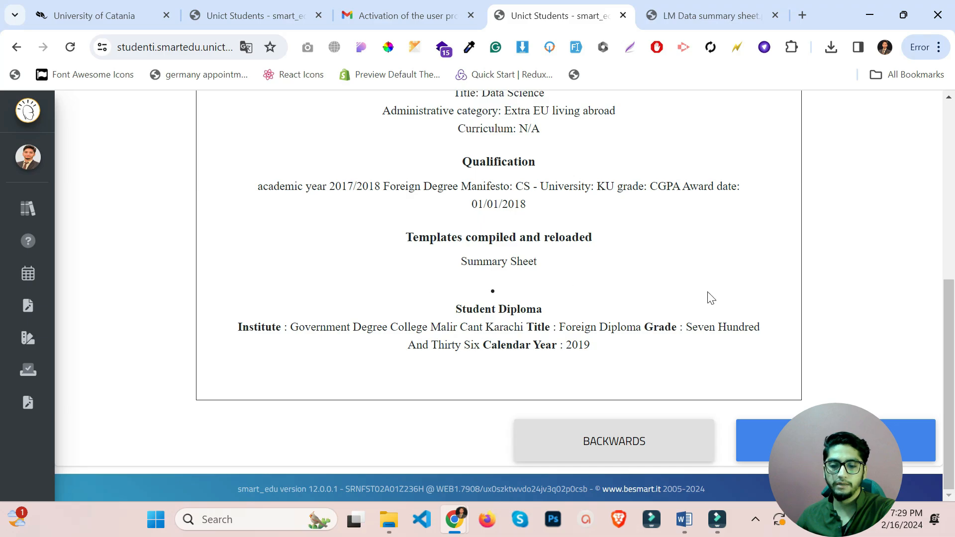
click(751, 440)
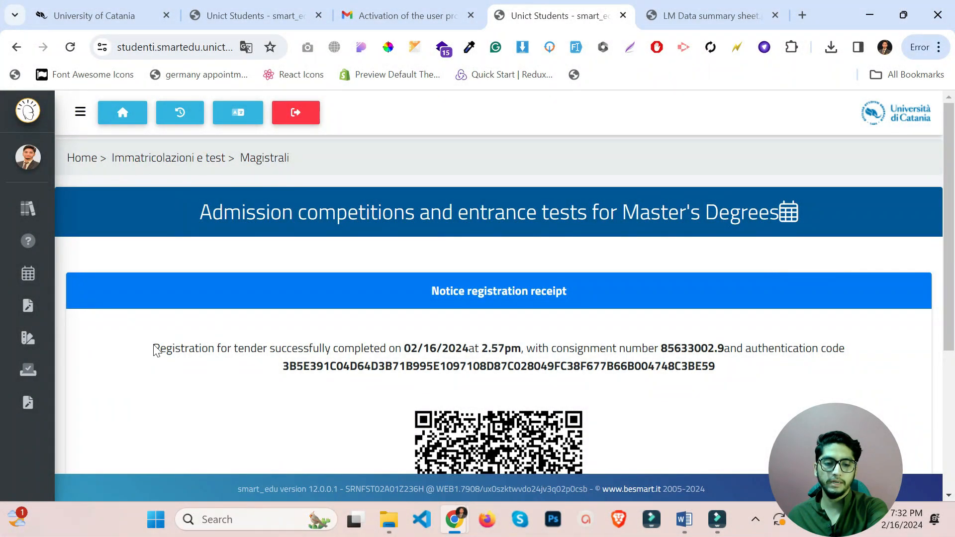
Highlight the registration confirmation and consignment number, then check the receipt's QR code and buttons.
drag(154, 350, 521, 349)
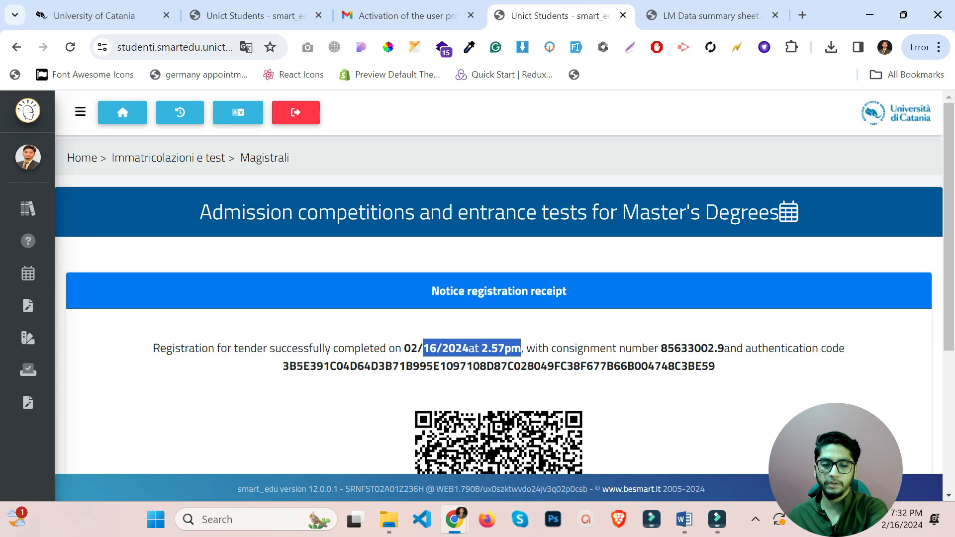
drag(667, 349, 724, 337)
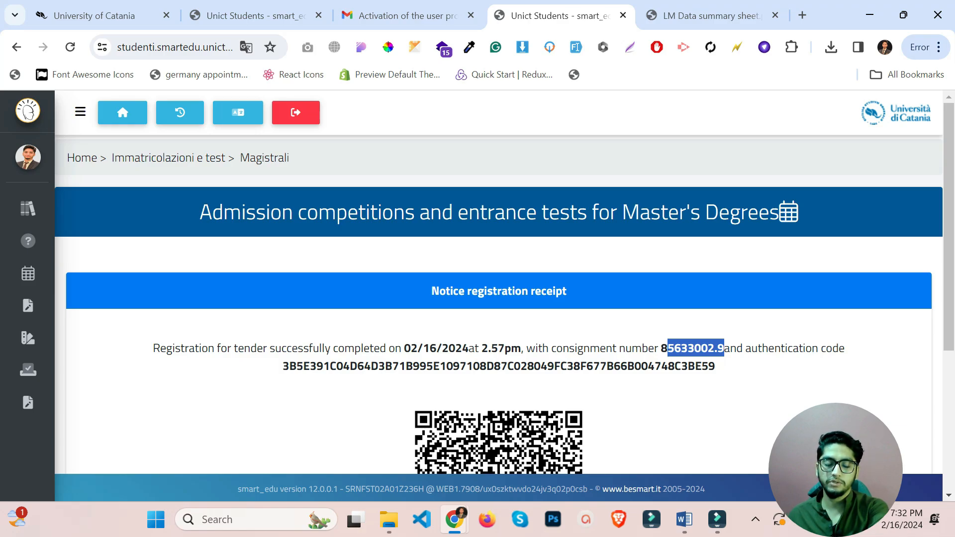
scroll(412, 330, down, 1)
scroll(411, 330, down, 4)
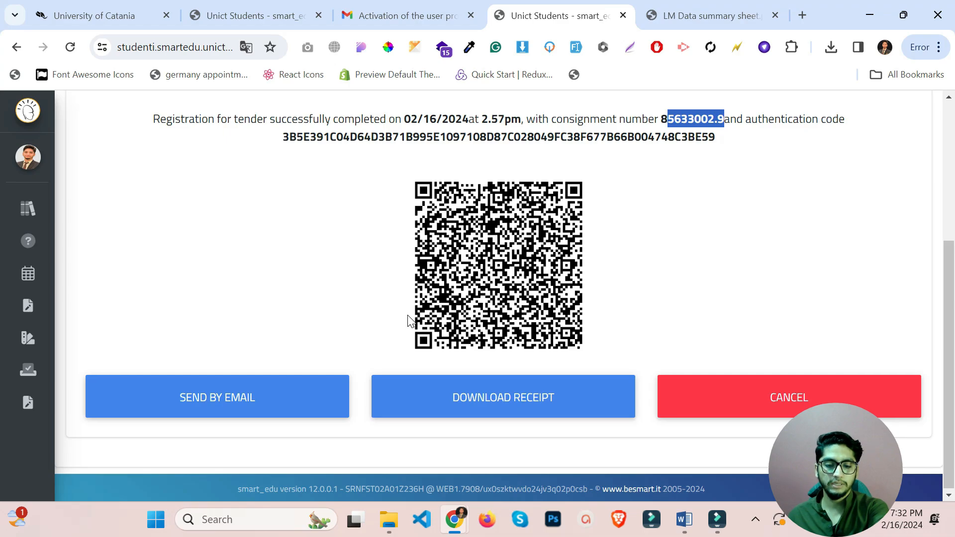
scroll(407, 315, up, 4)
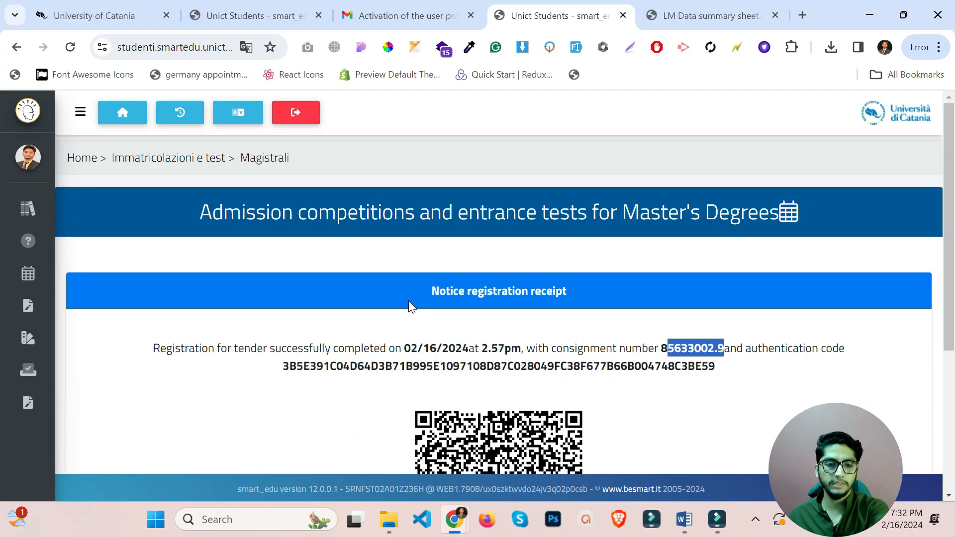
mouse_move(27, 217)
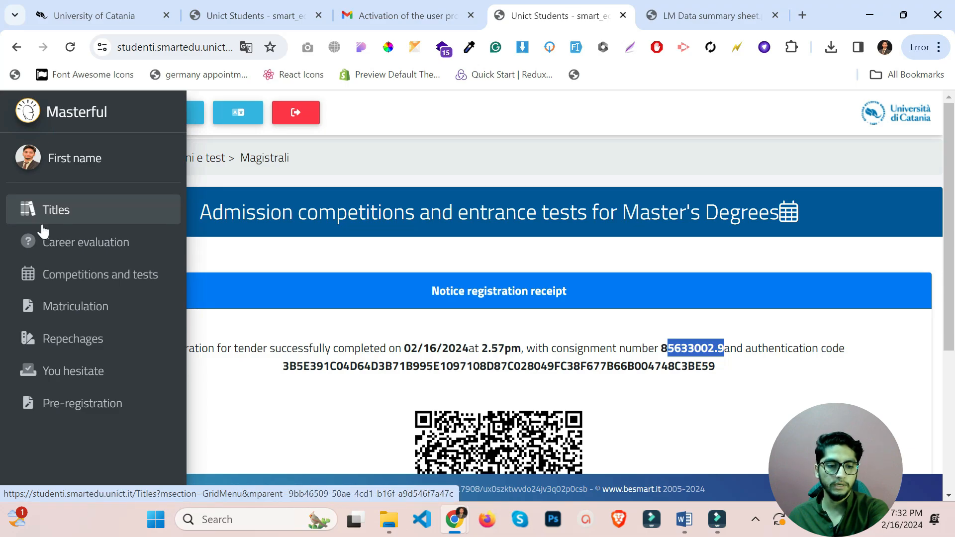
Go from Home to Taxes and contributions, then Payments, and pay the 8174 fee via pagoPA.
click(134, 121)
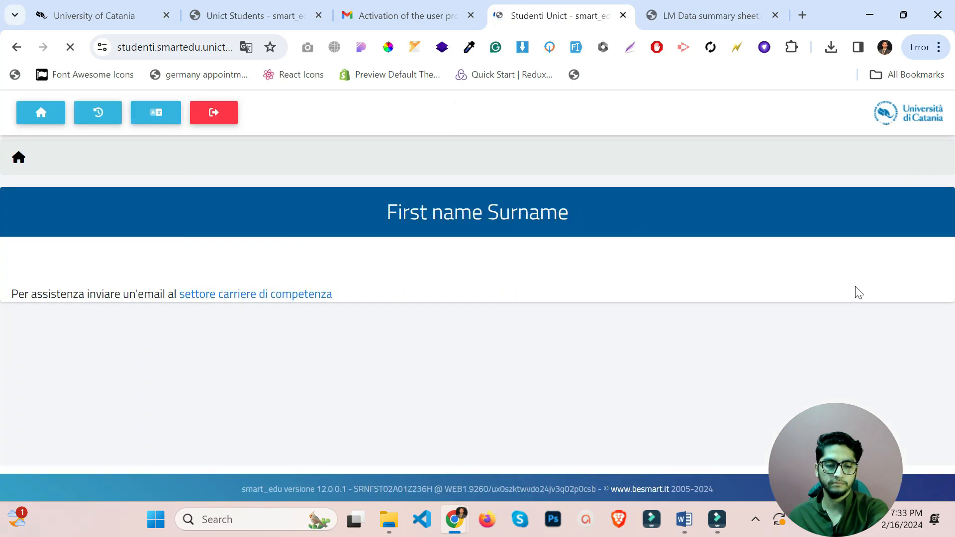
scroll(621, 421, down, 2)
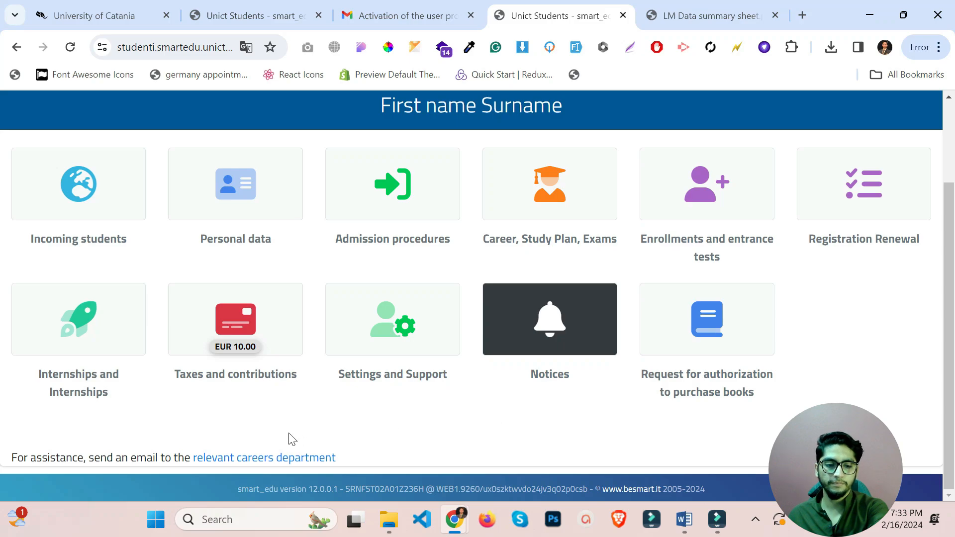
click(293, 354)
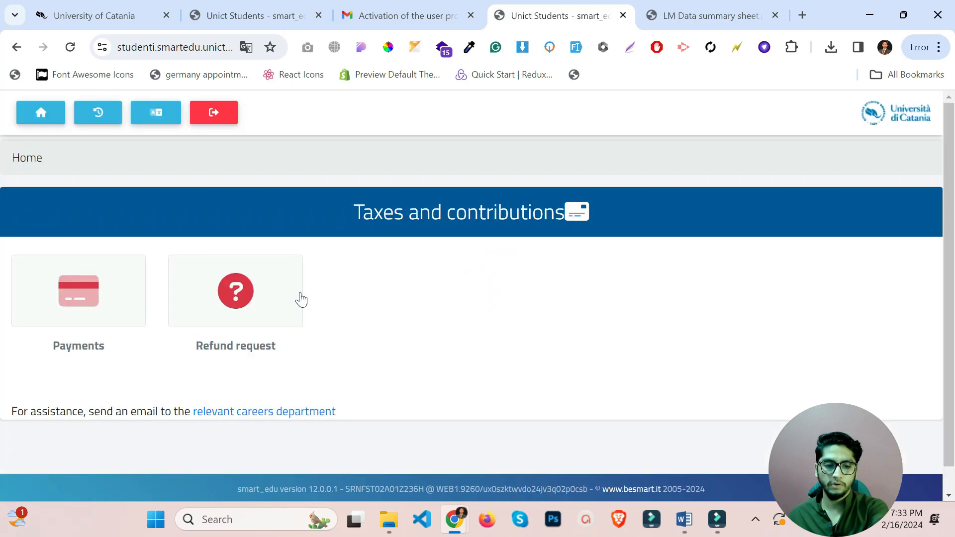
click(80, 303)
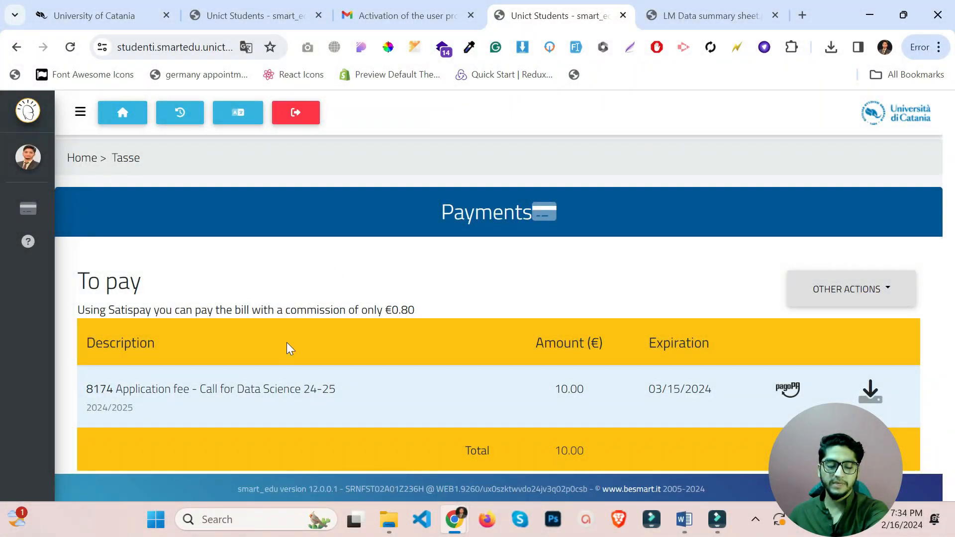
click(789, 388)
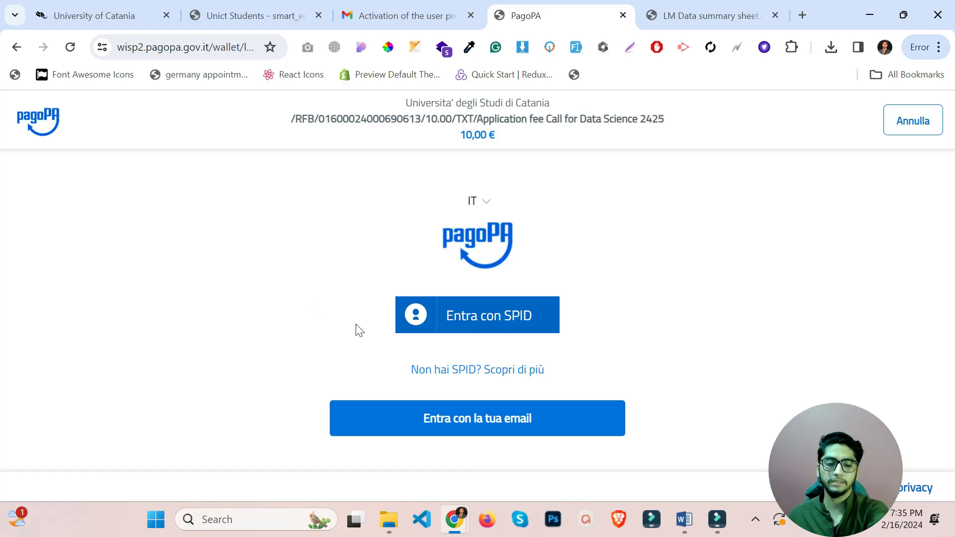
Sign in to pagoPA with the saved e-mail address and accept the privacy notice.
click(480, 427)
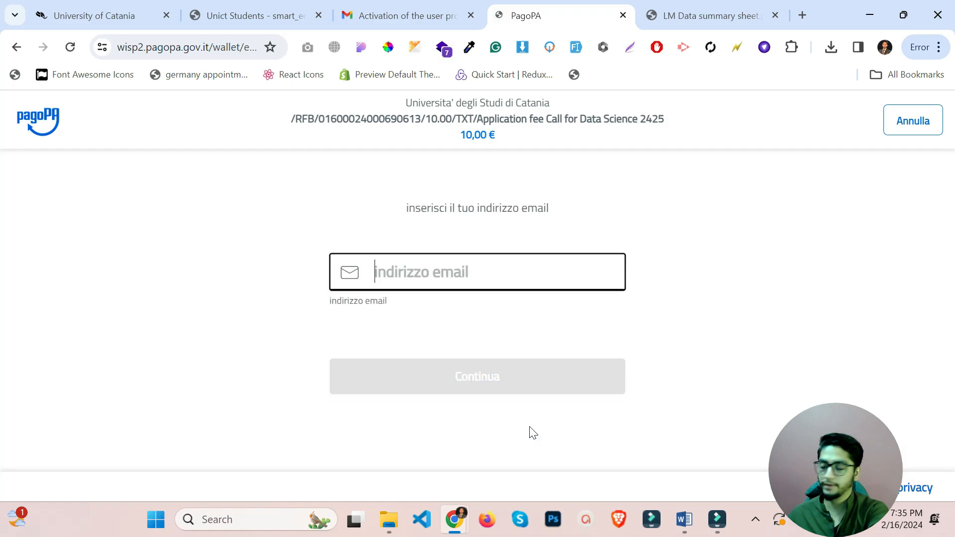
click(514, 264)
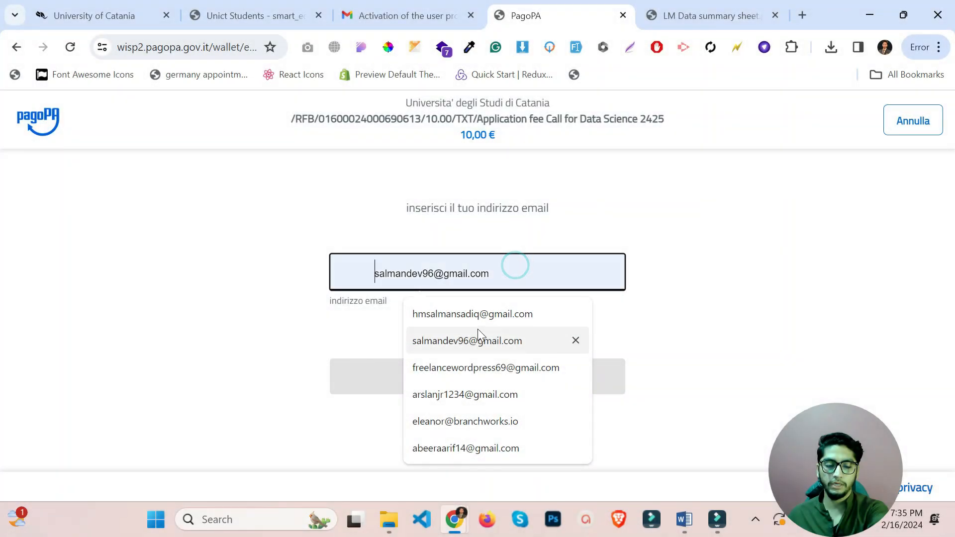
click(490, 316)
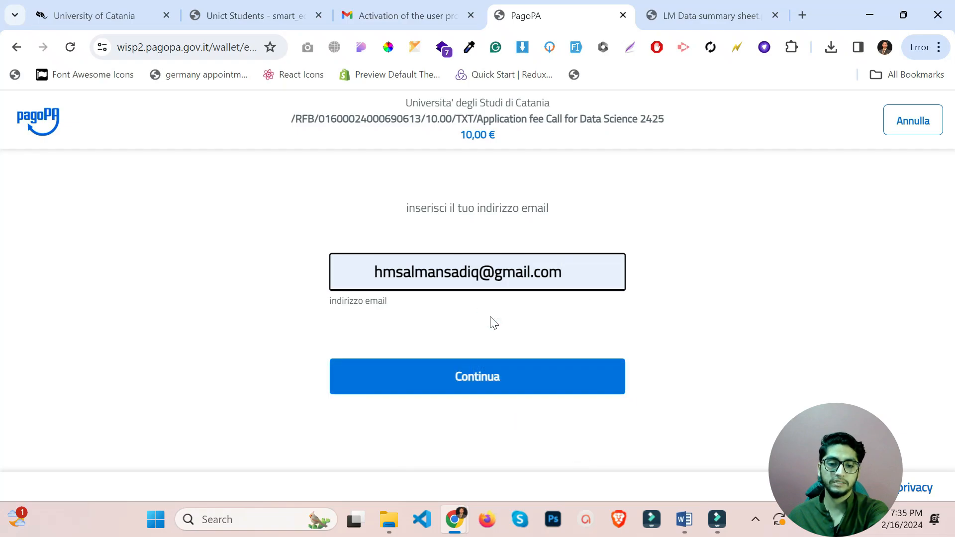
click(496, 384)
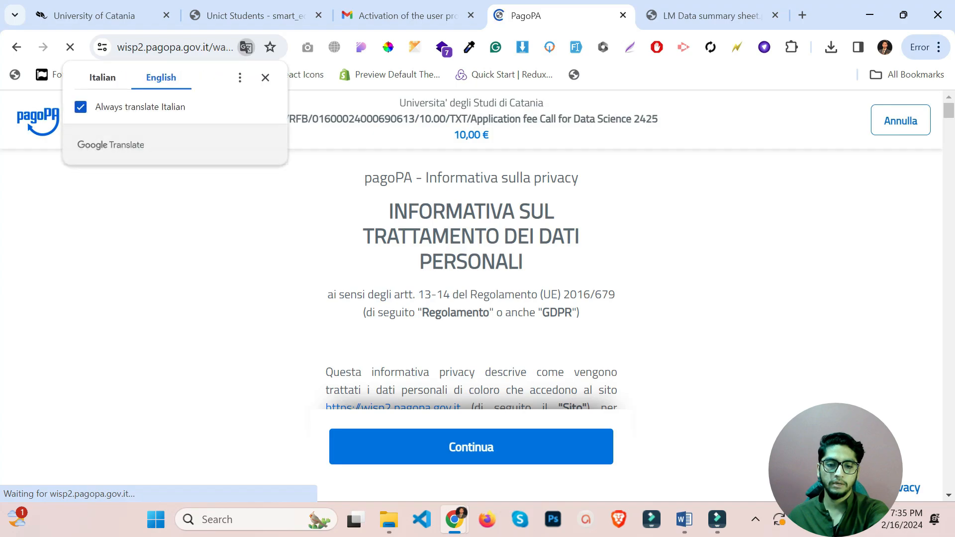
scroll(529, 432, down, 5)
click(518, 456)
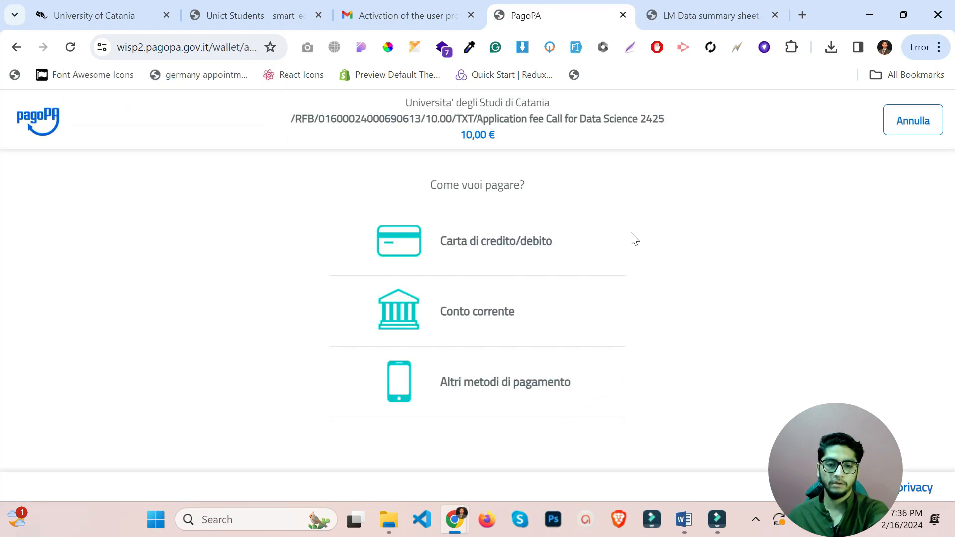
Translate the pagoPA page into English and choose credit/debit card as the payment method.
right_click(706, 221)
scroll(527, 358, down, 2)
click(511, 372)
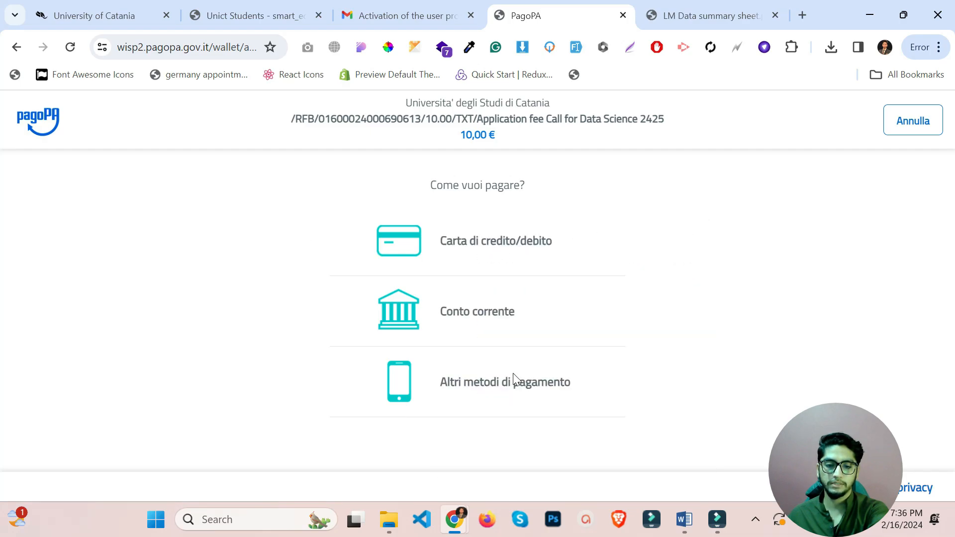
click(488, 242)
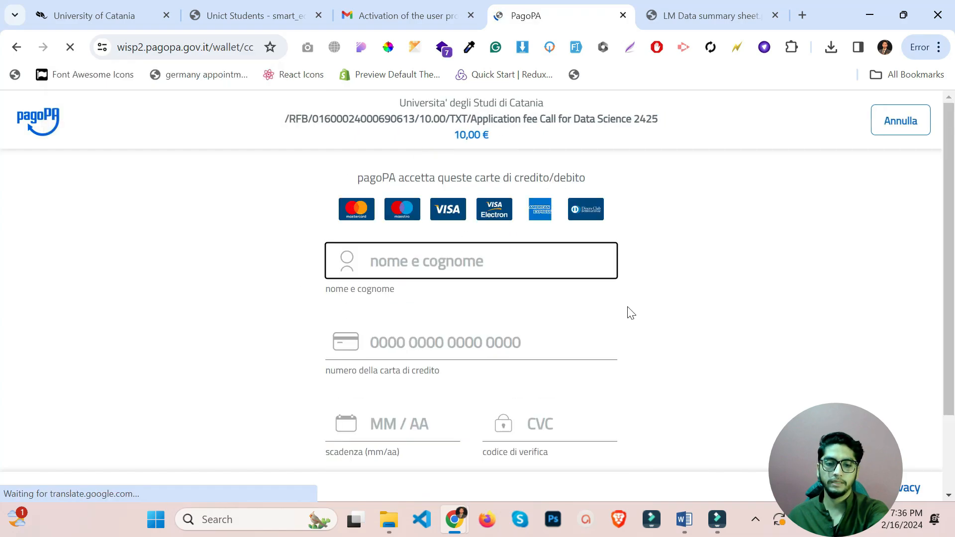
scroll(443, 270, down, 2)
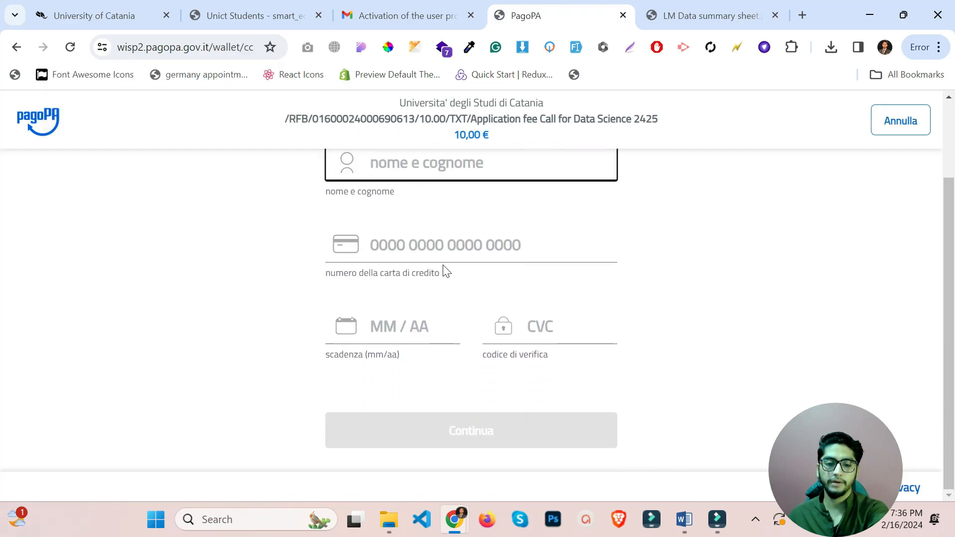